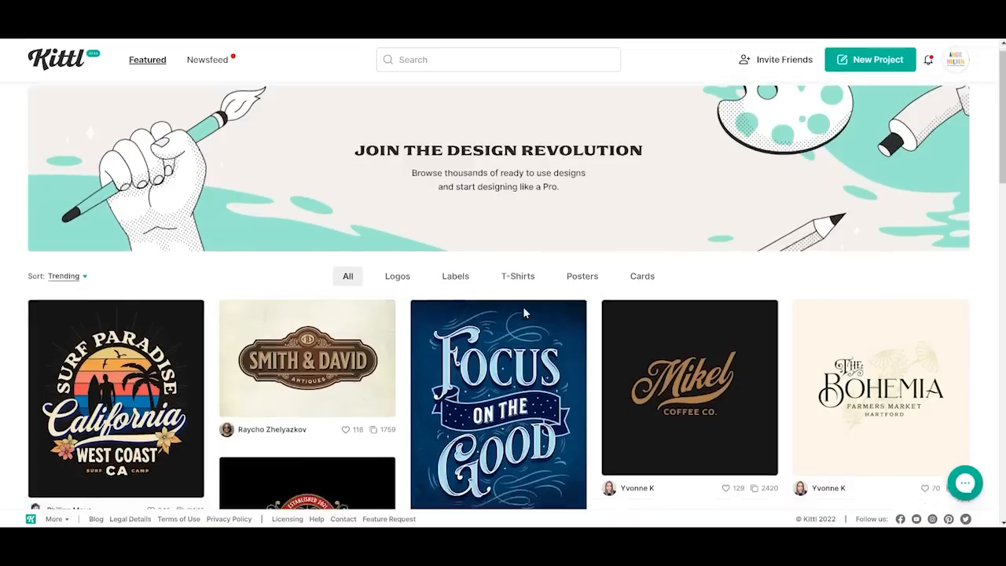
Browse the featured template gallery by category and narrow it to T-shirt designs
{"action": "scroll", "coordinate": [522, 306], "scroll_direction": "down", "scroll_amount": 2}
{"action": "left_click", "coordinate": [85, 166]}
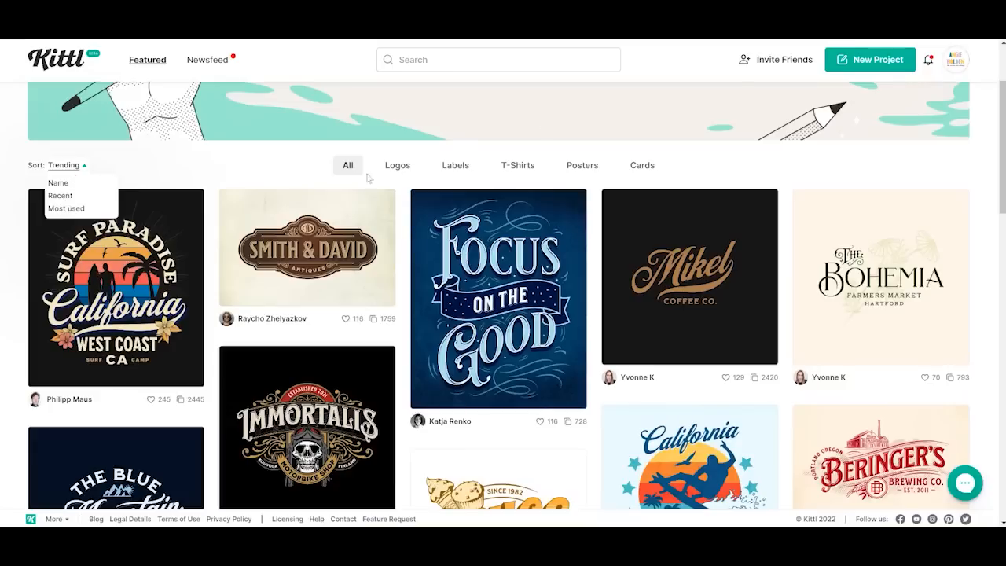
{"action": "left_click", "coordinate": [398, 168]}
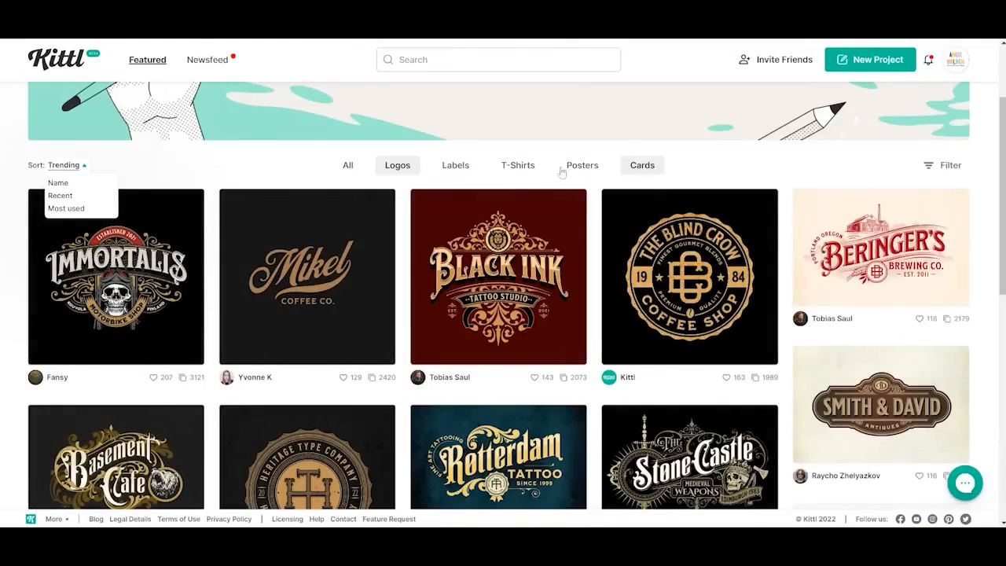
{"action": "left_click", "coordinate": [519, 172]}
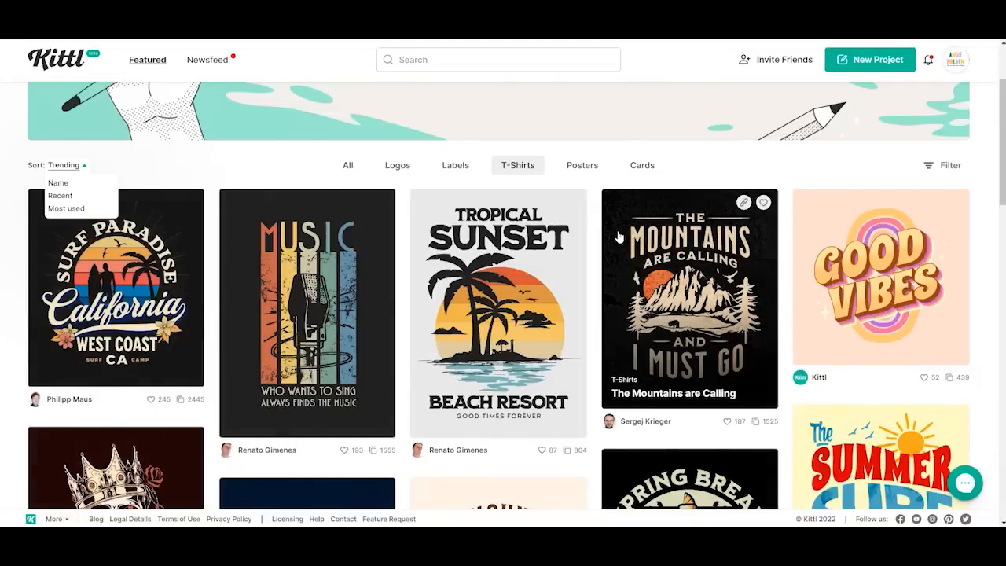
{"action": "scroll", "coordinate": [619, 238], "scroll_direction": "down", "scroll_amount": 7}
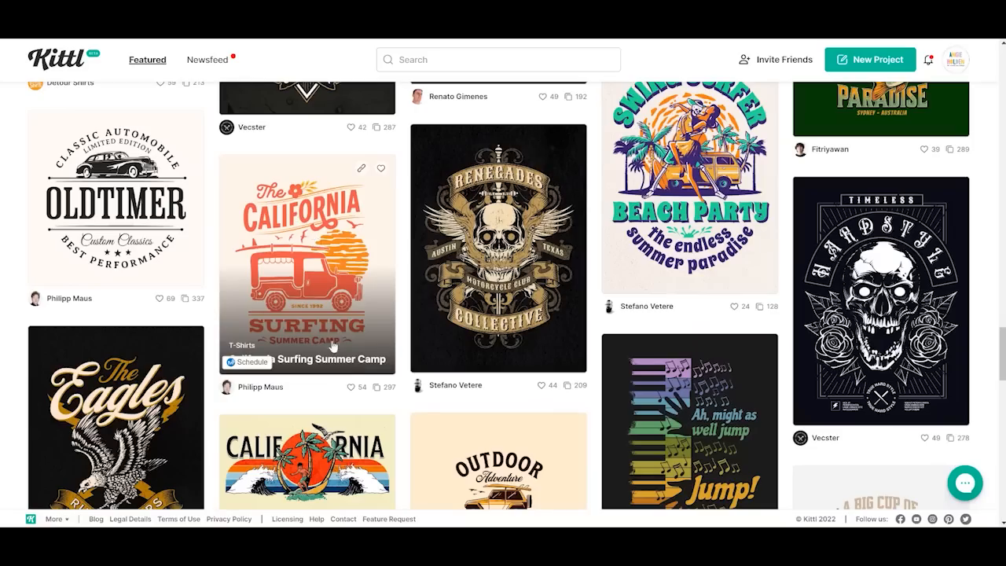
Open the California Surfing Summer Camp template and start a project from it
{"action": "left_click", "coordinate": [306, 211]}
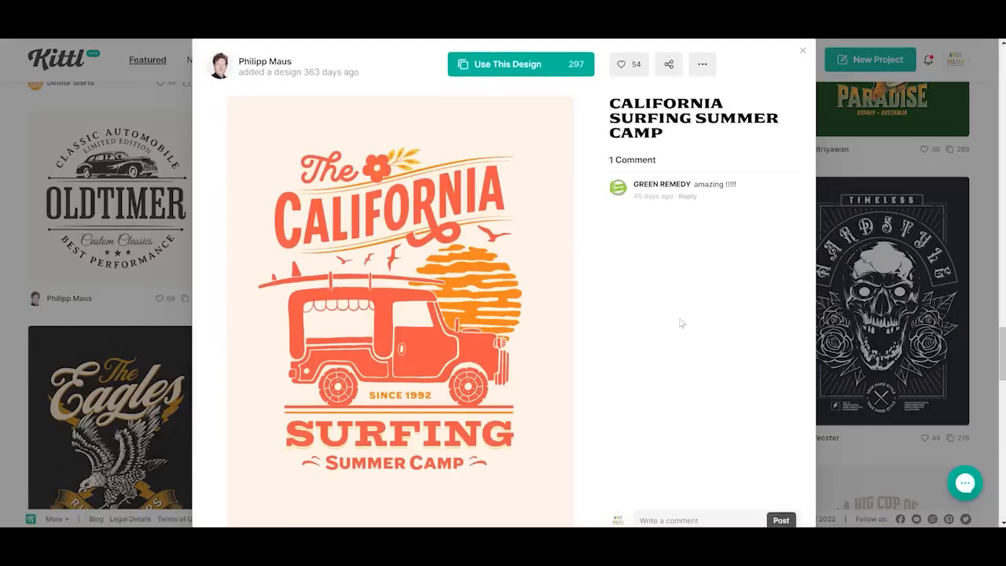
{"action": "scroll", "coordinate": [679, 321], "scroll_direction": "down", "scroll_amount": 1}
{"action": "scroll", "coordinate": [710, 402], "scroll_direction": "up", "scroll_amount": 1}
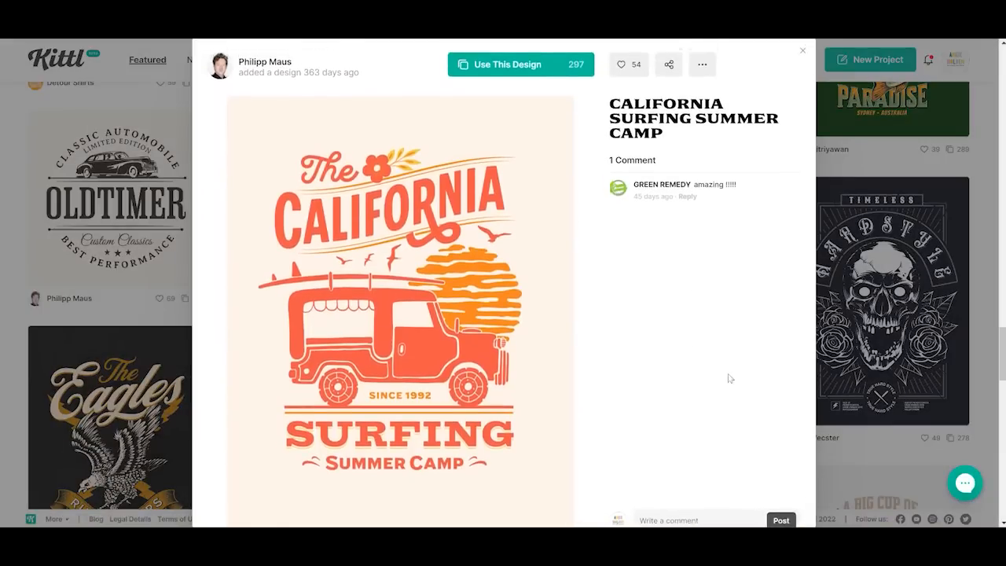
{"action": "left_click", "coordinate": [501, 66]}
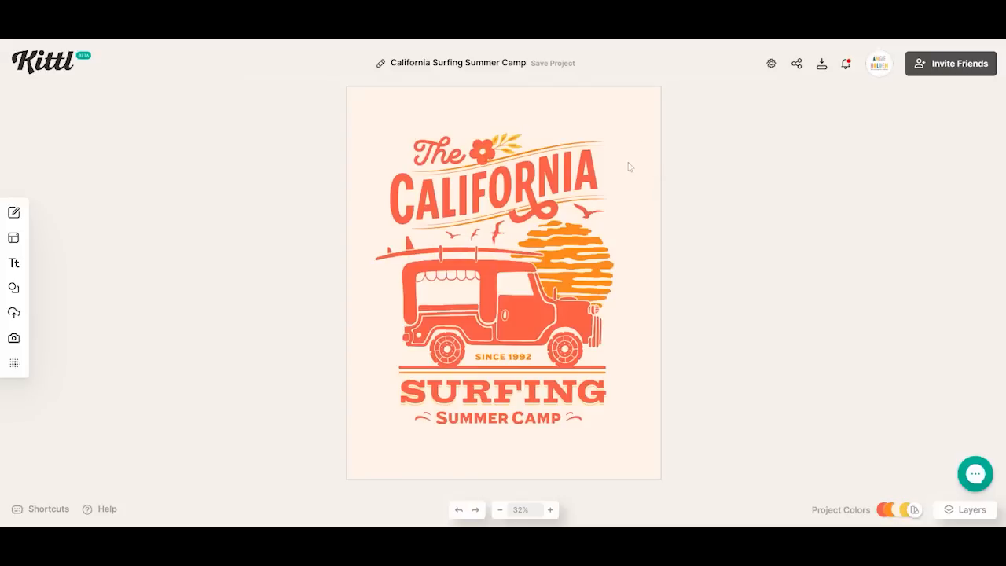
Replace the headline word CALIFORNIA with FLORIDA
{"action": "left_click", "coordinate": [663, 172]}
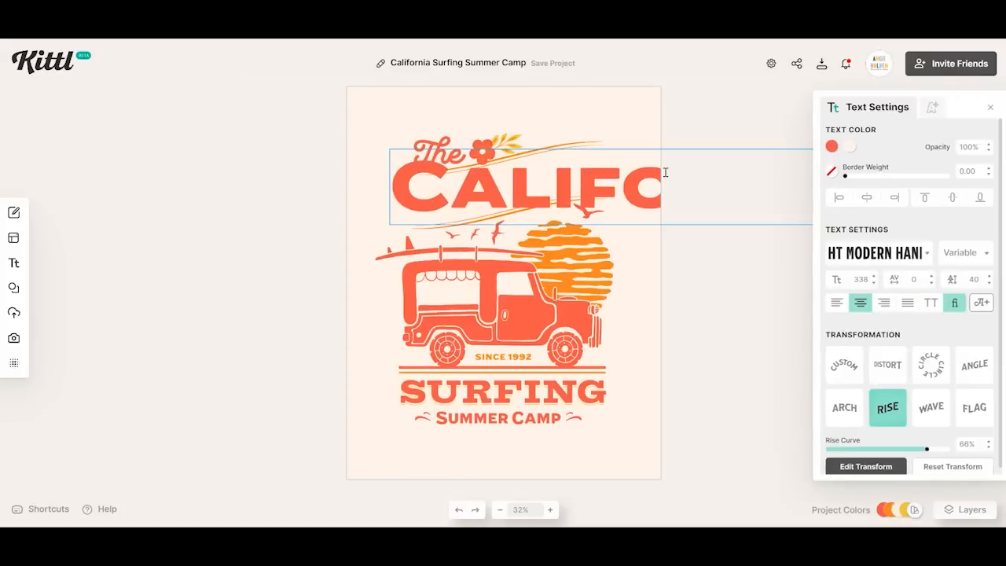
{"action": "left_click_drag", "start_coordinate": [412, 177], "coordinate": [728, 188]}
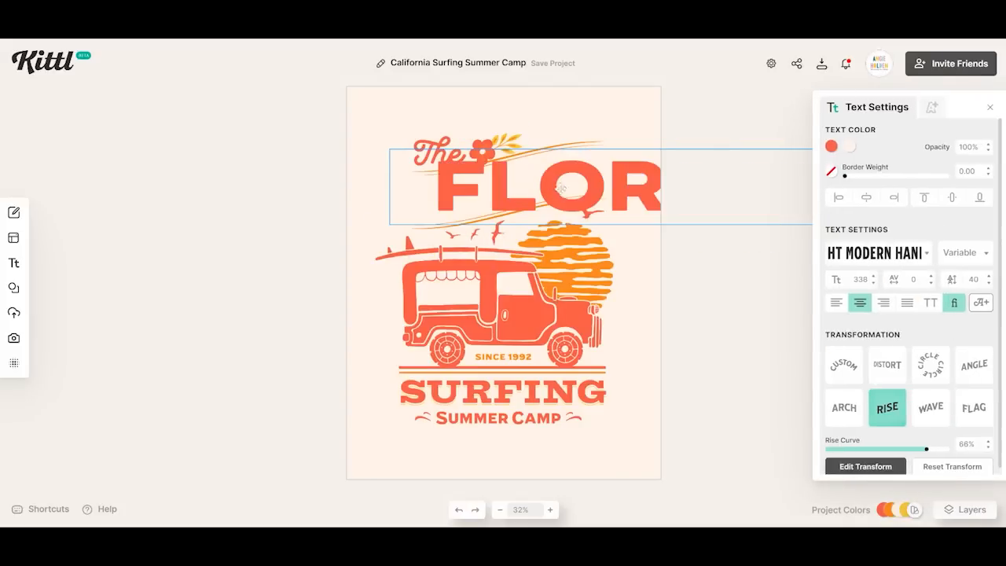
{"action": "key", "text": "Escape"}
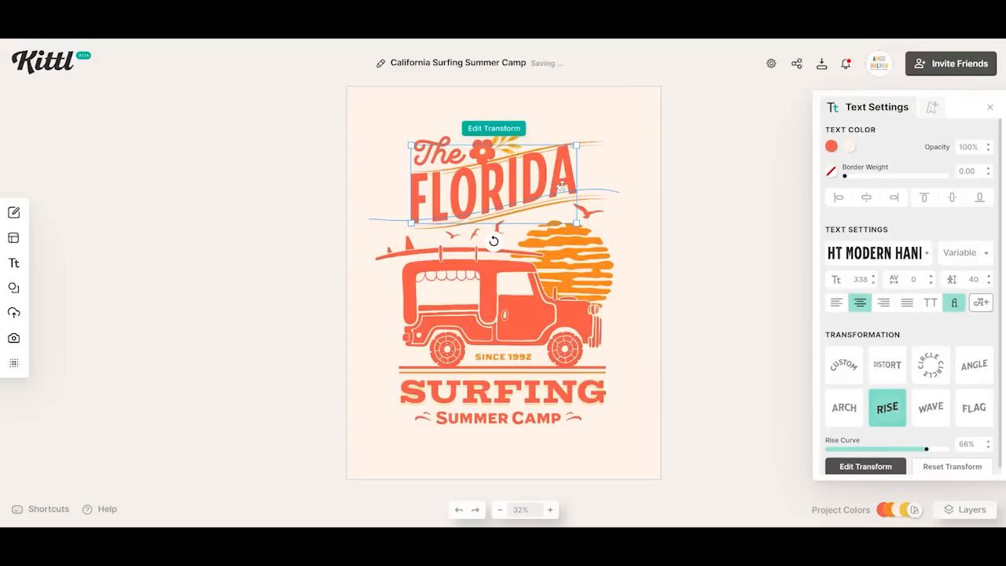
Widen the FLORIDA lettering slightly with the variable font width and shift it to line up with the curved lines
{"action": "left_click", "coordinate": [964, 252]}
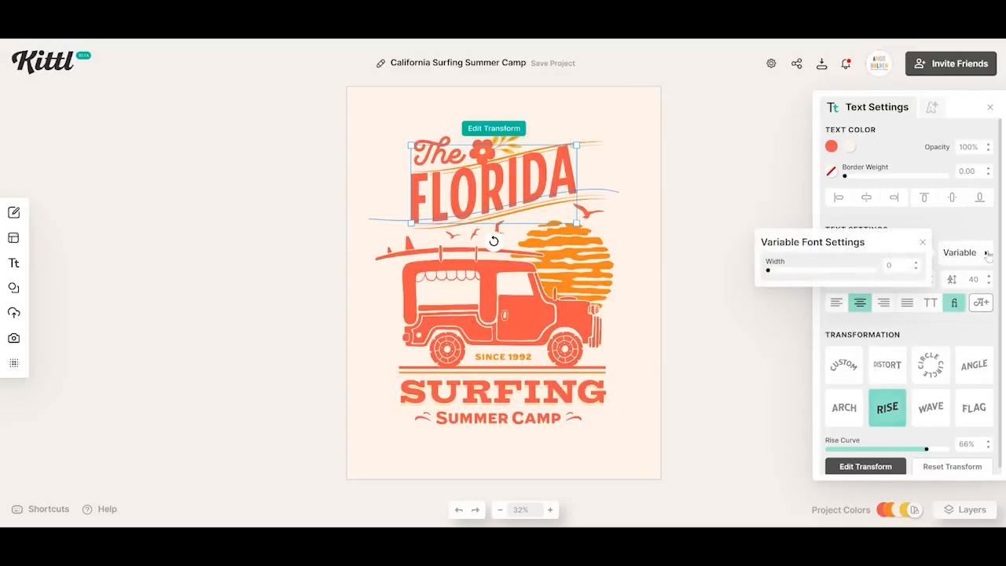
{"action": "mouse_move", "coordinate": [770, 276]}
{"action": "left_mouse_down"}
{"action": "mouse_move", "coordinate": [792, 274]}
{"action": "mouse_move", "coordinate": [780, 275]}
{"action": "left_mouse_up"}
{"action": "left_click_drag", "start_coordinate": [559, 174], "coordinate": [572, 176]}
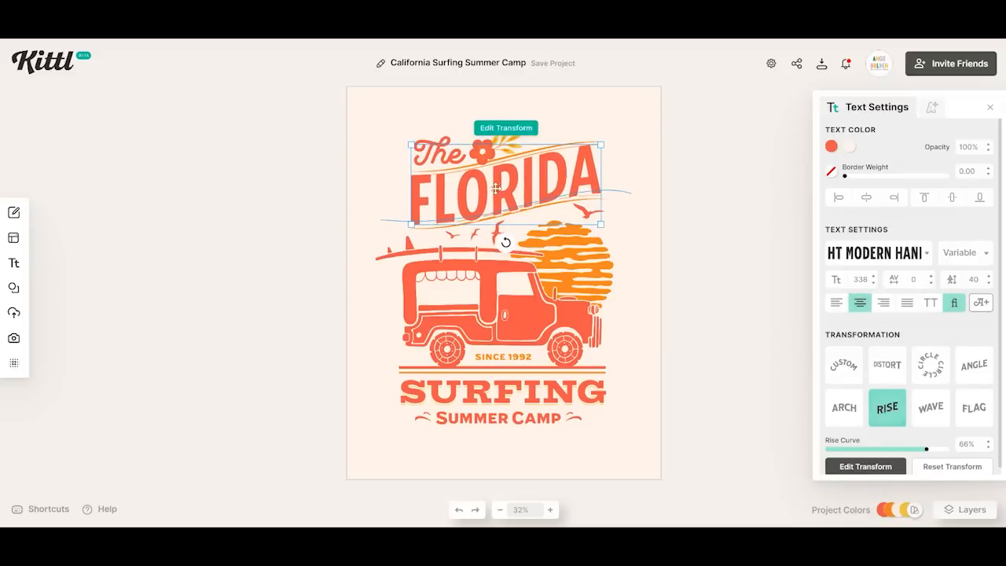
Replace the F in FLORIDA with the HT Modern Hand Sans alternate F glyph that has a curled swash on its upper-left side
{"action": "double_click", "coordinate": [424, 192]}
{"action": "left_click_drag", "start_coordinate": [458, 184], "coordinate": [407, 182]}
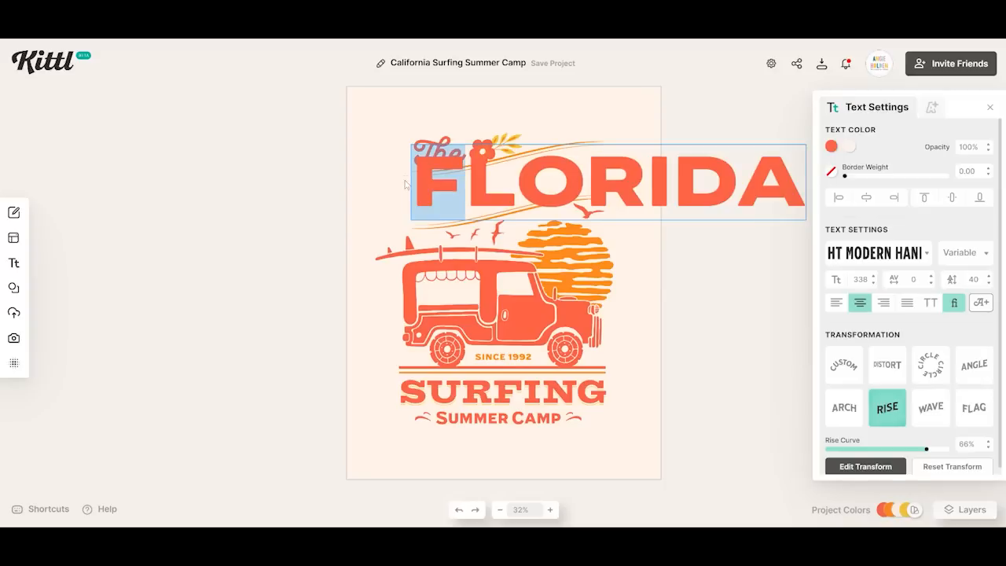
{"action": "left_click", "coordinate": [982, 303]}
{"action": "scroll", "coordinate": [909, 346], "scroll_direction": "down", "scroll_amount": 6}
{"action": "scroll", "coordinate": [908, 346], "scroll_direction": "down", "scroll_amount": 12}
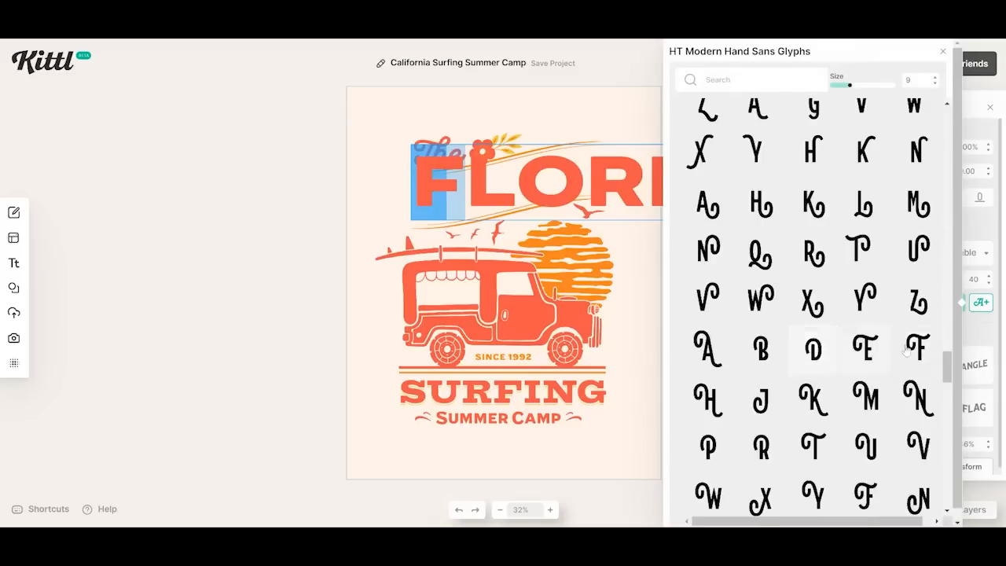
{"action": "left_click", "coordinate": [917, 349]}
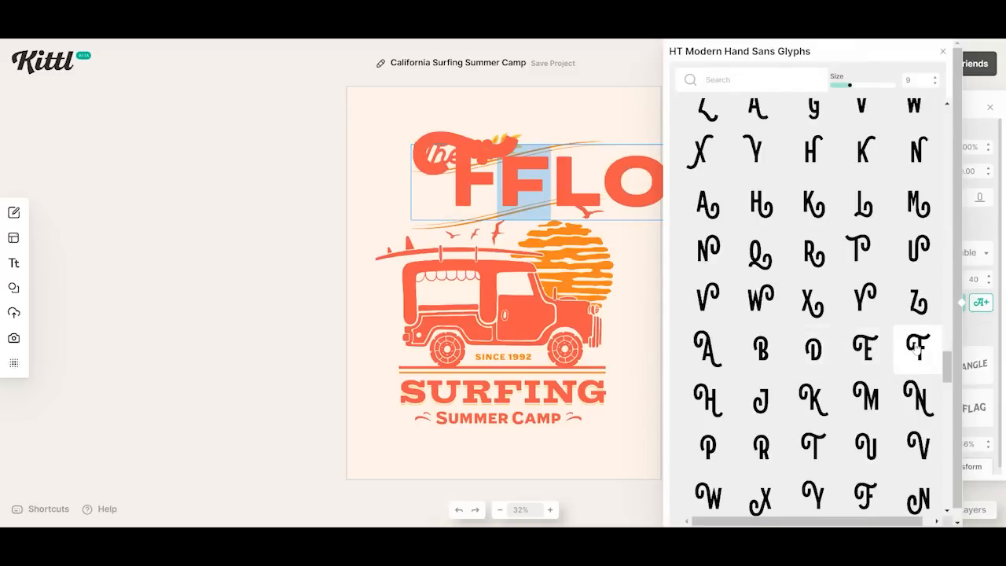
{"action": "left_click", "coordinate": [553, 166]}
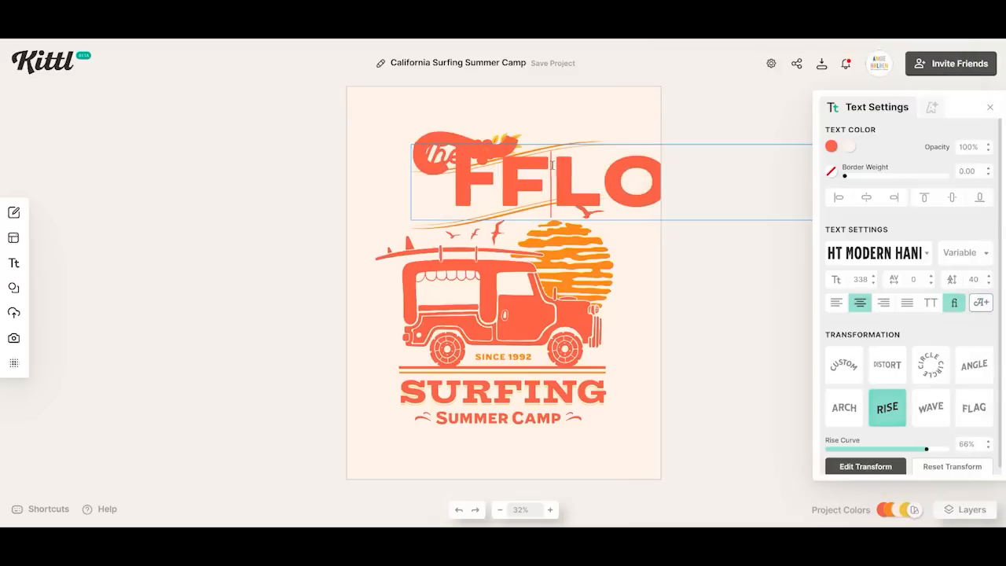
{"action": "key", "text": "Escape"}
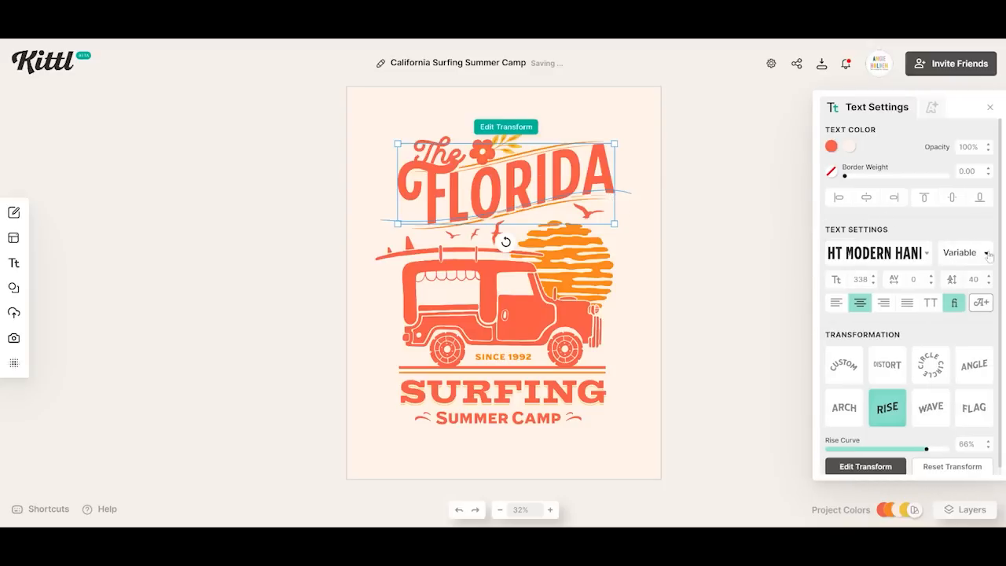
Increase the variable font width of FLORIDA further and move the word left so its A ends at the curved lines
{"action": "left_click", "coordinate": [961, 253]}
{"action": "left_click_drag", "start_coordinate": [779, 271], "coordinate": [805, 274]}
{"action": "left_click", "coordinate": [679, 189]}
{"action": "left_click_drag", "start_coordinate": [559, 172], "coordinate": [534, 175]}
Reduce the font size of FLORIDA to 314 and deselect the text
{"action": "left_click", "coordinate": [872, 283]}
{"action": "left_click", "coordinate": [872, 283]}
{"action": "left_click", "coordinate": [873, 283]}
{"action": "left_click", "coordinate": [873, 283]}
{"action": "left_click", "coordinate": [873, 283]}
{"action": "left_click", "coordinate": [873, 283]}
{"action": "left_click", "coordinate": [872, 283]}
{"action": "left_click", "coordinate": [872, 283]}
{"action": "left_click", "coordinate": [873, 283]}
{"action": "left_click", "coordinate": [873, 283]}
{"action": "left_click", "coordinate": [872, 283]}
{"action": "left_click", "coordinate": [873, 283]}
{"action": "left_click", "coordinate": [872, 283]}
{"action": "left_click", "coordinate": [873, 283]}
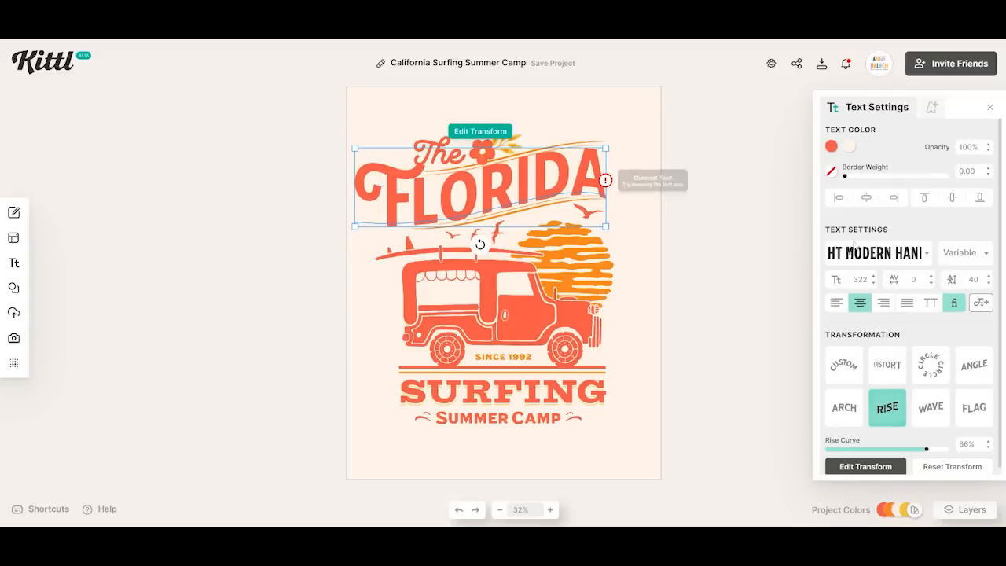
{"action": "left_click", "coordinate": [873, 283]}
{"action": "left_click", "coordinate": [873, 284]}
{"action": "left_click", "coordinate": [873, 283]}
{"action": "left_click", "coordinate": [872, 283]}
{"action": "left_click", "coordinate": [873, 283]}
{"action": "left_click", "coordinate": [873, 283]}
{"action": "left_click", "coordinate": [872, 283]}
{"action": "left_click", "coordinate": [871, 285]}
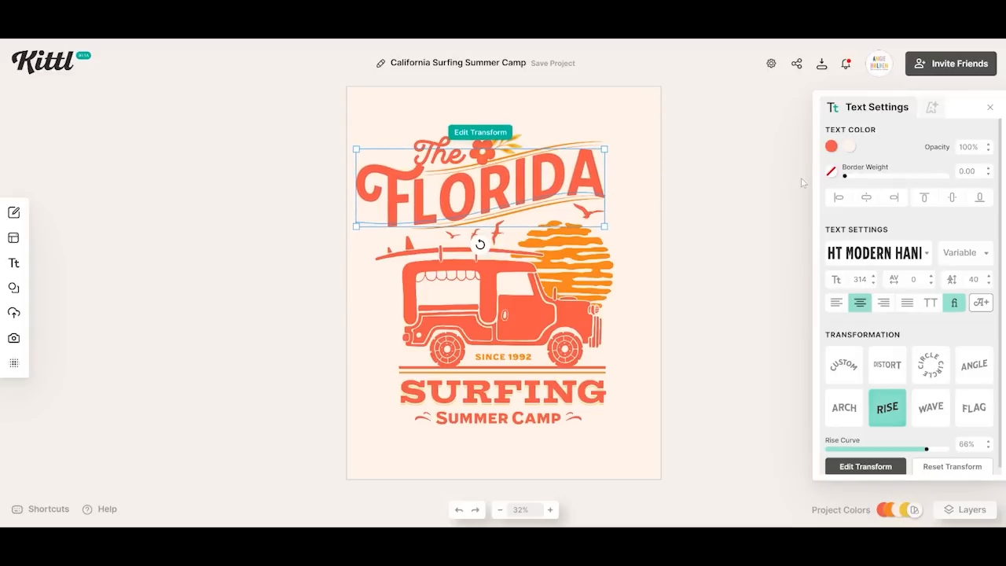
{"action": "left_click", "coordinate": [761, 174]}
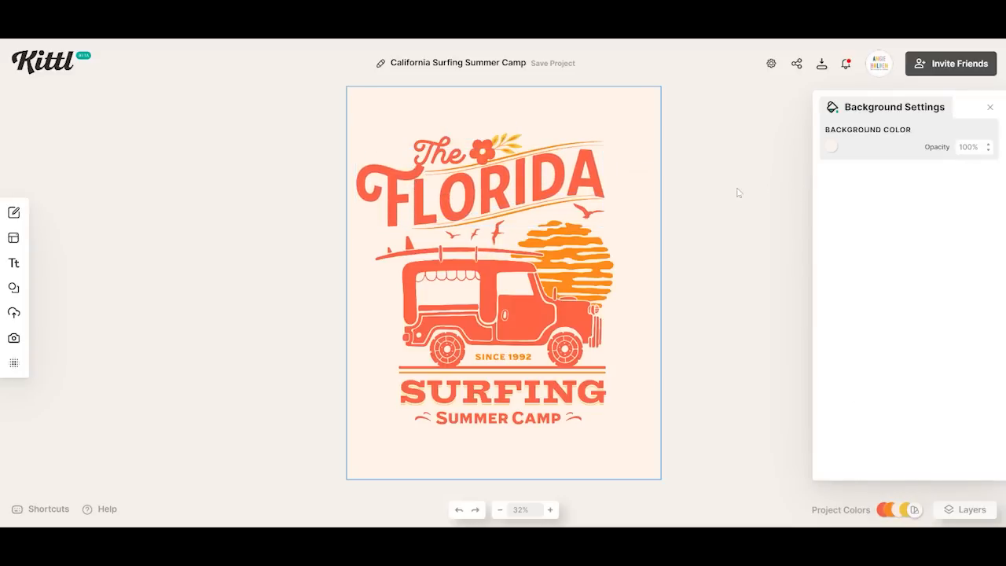
{"action": "left_click", "coordinate": [735, 194]}
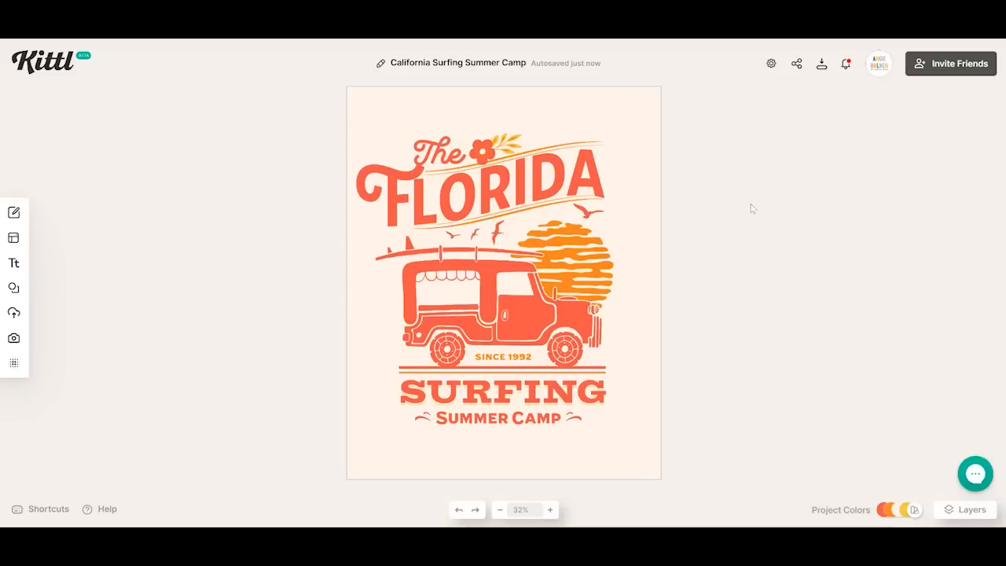
Recolor the sun behind the truck to bright yellow, hex f7d921
{"action": "left_click", "coordinate": [581, 254]}
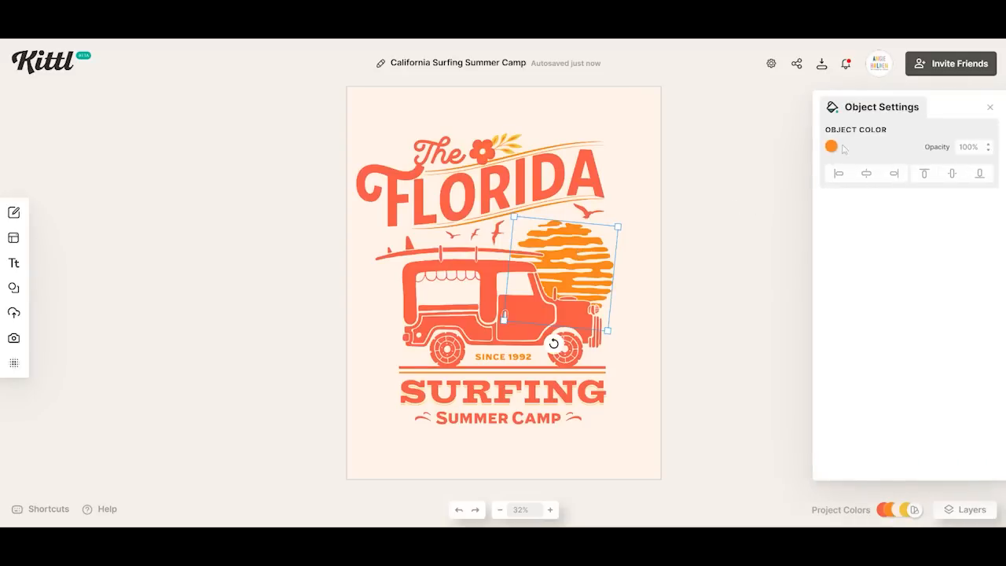
{"action": "left_click", "coordinate": [831, 147]}
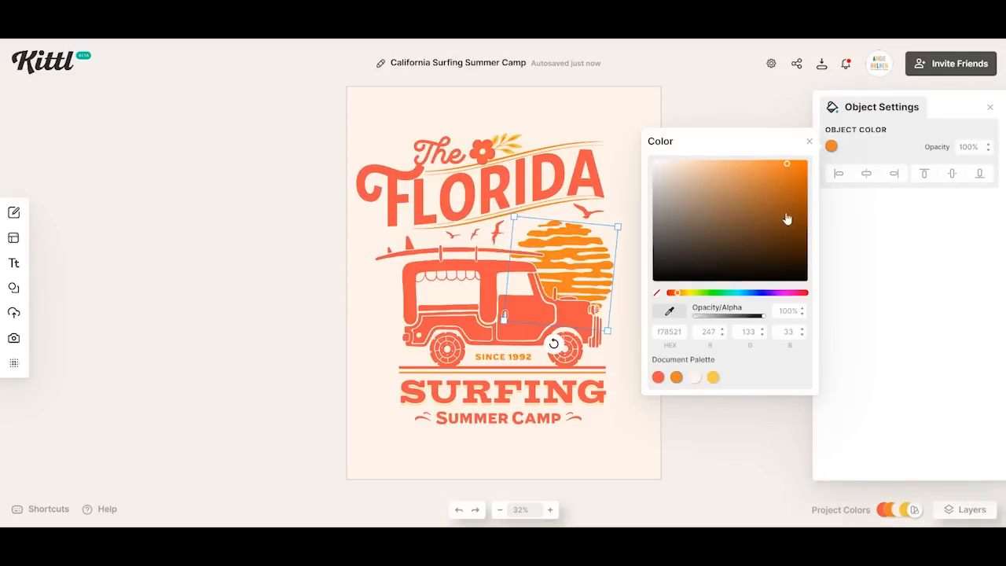
{"action": "left_click", "coordinate": [686, 293]}
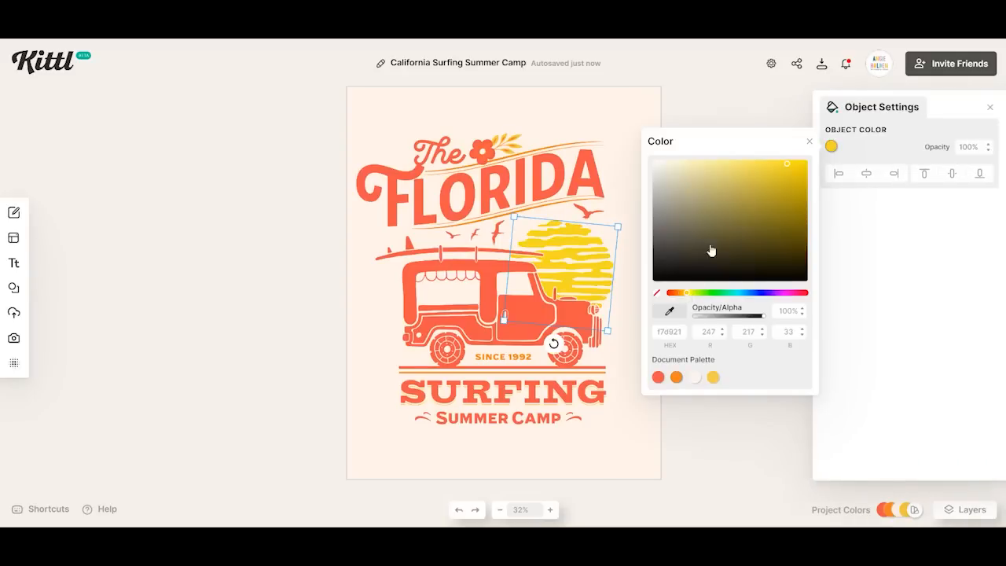
Change the artboard's background color to white
{"action": "left_click", "coordinate": [551, 117]}
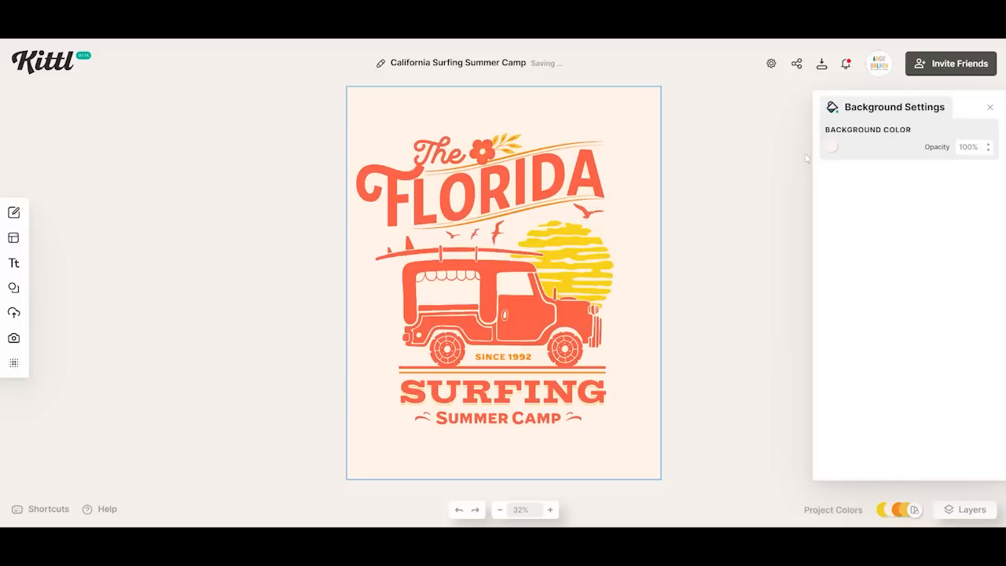
{"action": "left_click", "coordinate": [831, 147]}
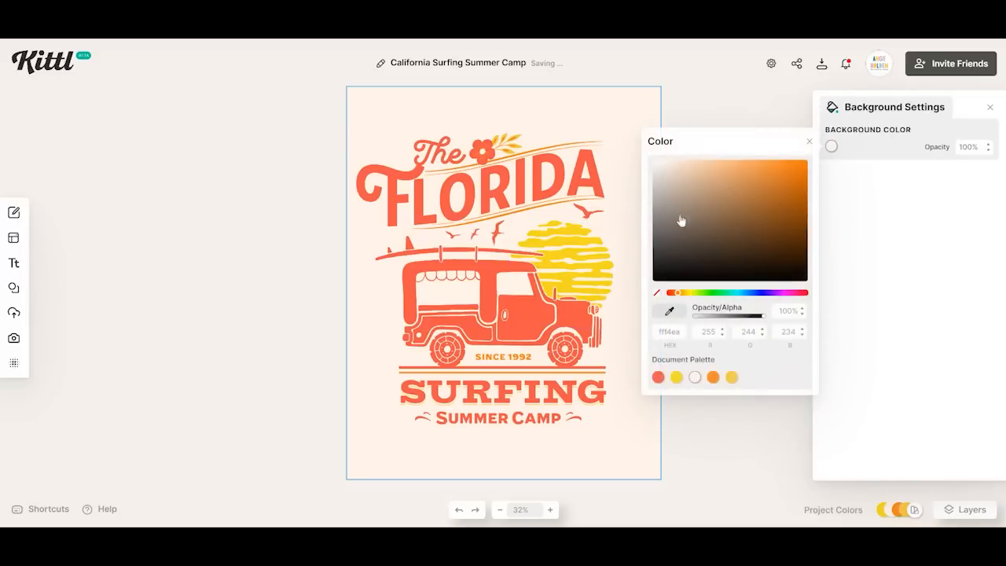
{"action": "left_click", "coordinate": [665, 164]}
{"action": "left_click_drag", "start_coordinate": [664, 167], "coordinate": [654, 160]}
{"action": "left_click", "coordinate": [741, 202]}
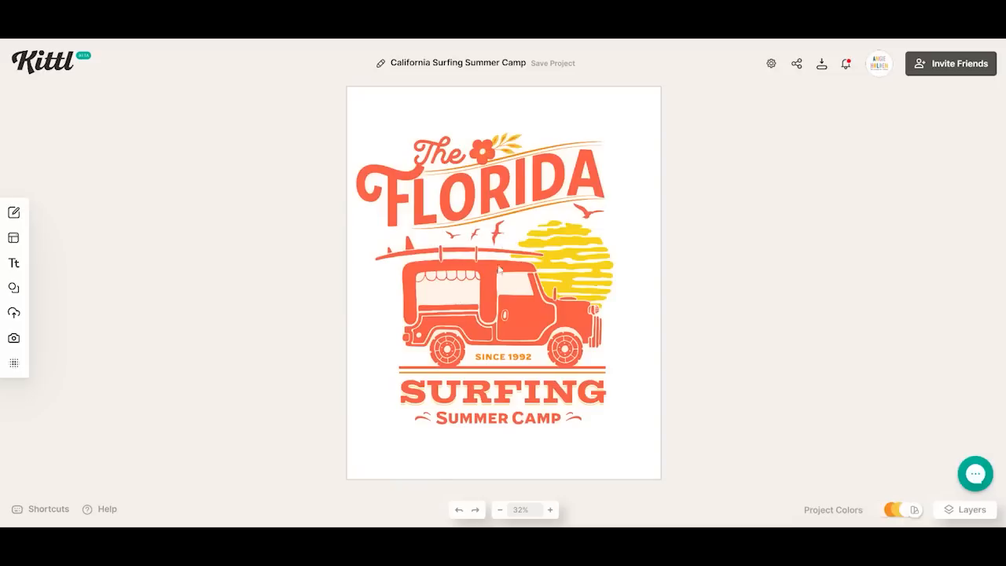
Change the red project color used for the lettering and truck to muted teal, hex 65b7b9
{"action": "mouse_move", "coordinate": [891, 510]}
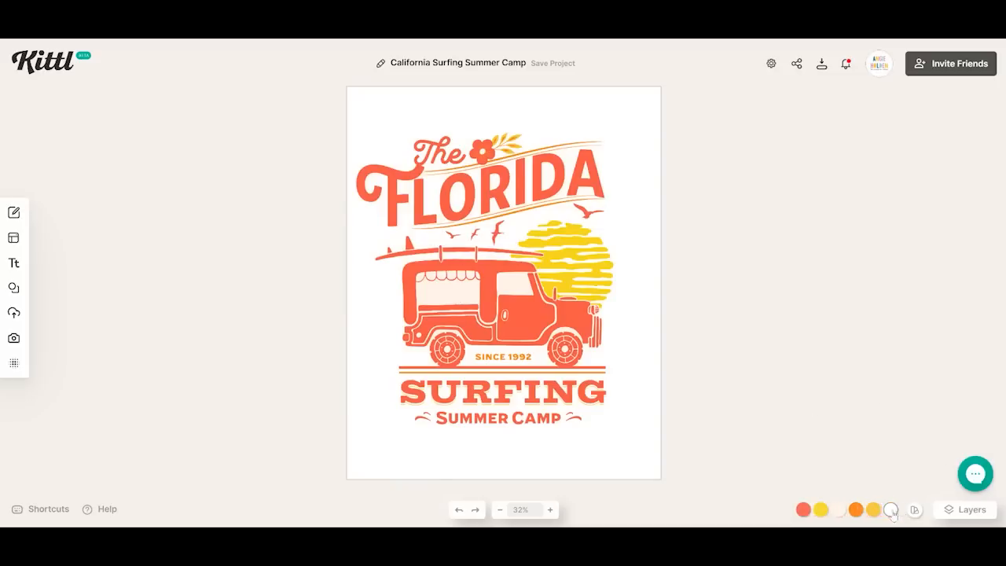
{"action": "left_click", "coordinate": [798, 511]}
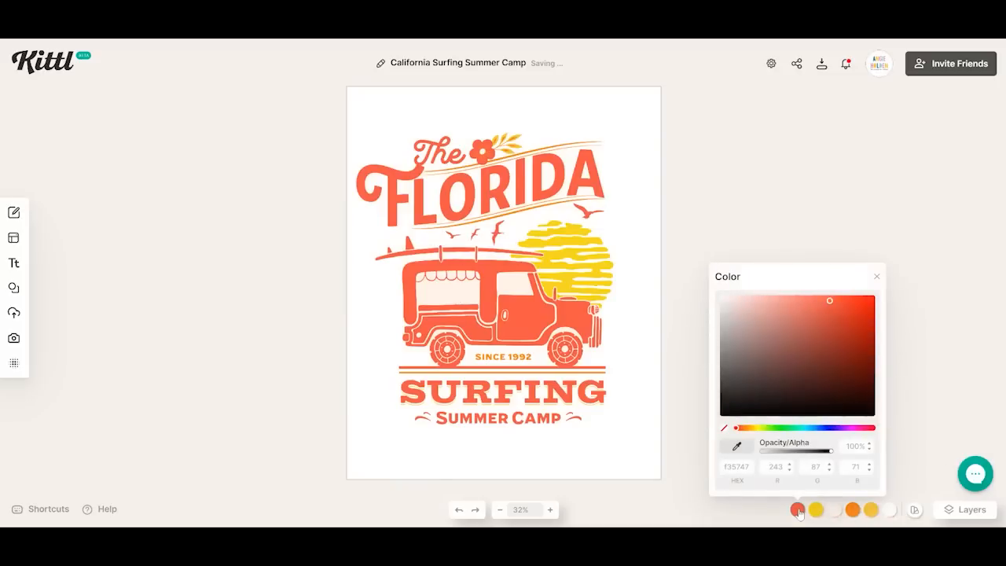
{"action": "left_click", "coordinate": [820, 430]}
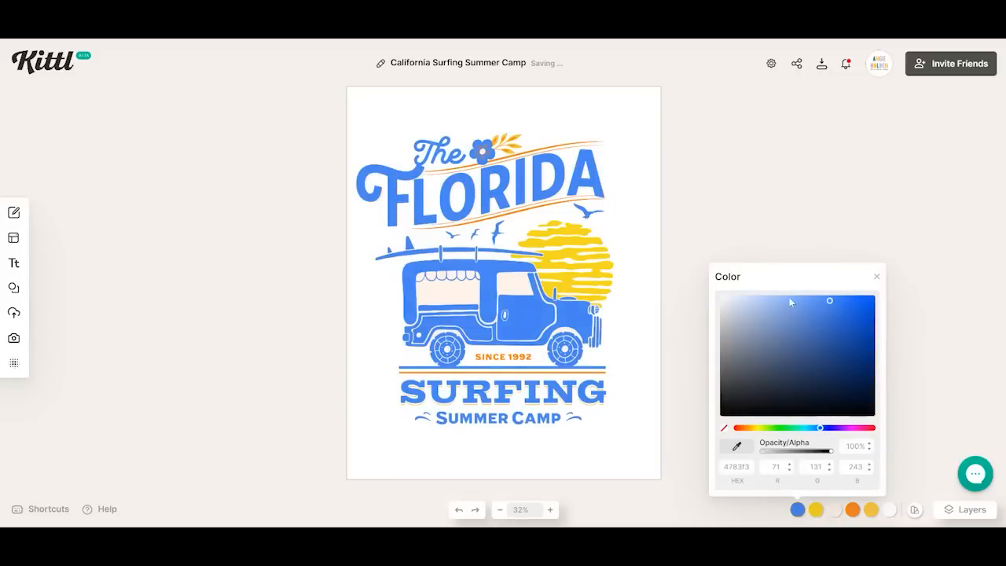
{"action": "left_click", "coordinate": [805, 430]}
{"action": "left_click", "coordinate": [790, 328]}
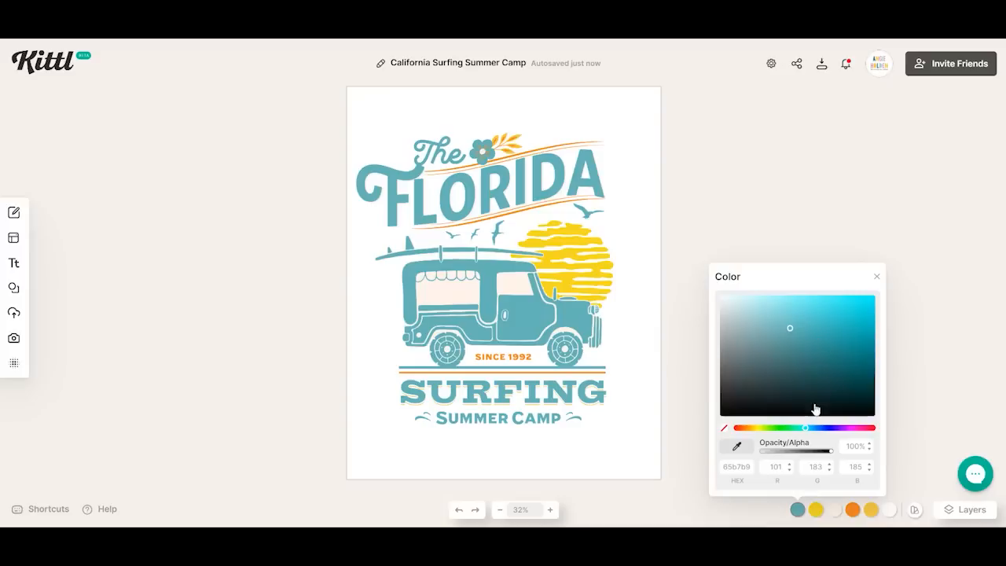
Copy the sun's yellow hex value f6d92b and apply it to the darker yellow project color used in the leaves
{"action": "left_click", "coordinate": [816, 511]}
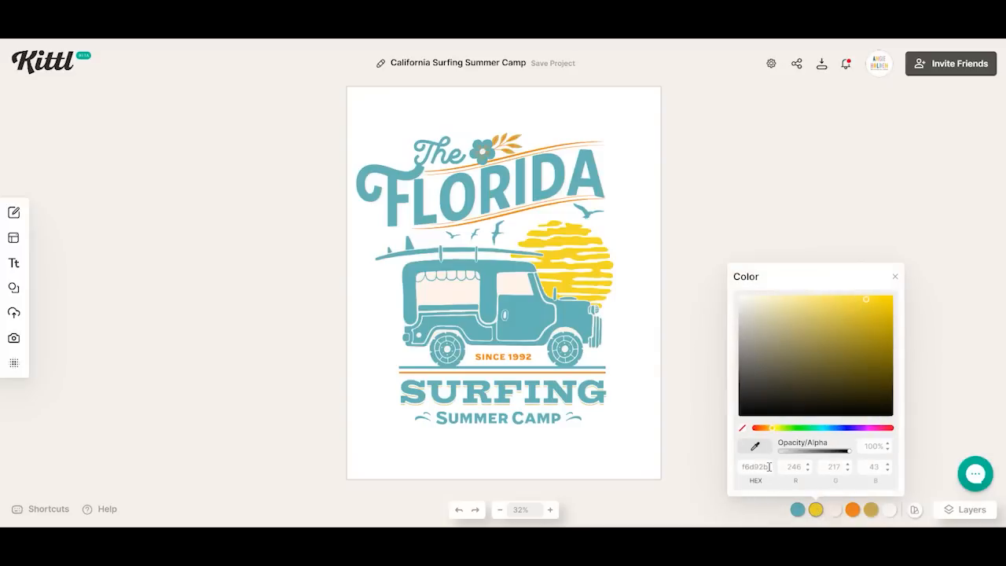
{"action": "left_click_drag", "start_coordinate": [769, 467], "coordinate": [741, 467]}
{"action": "key", "text": "ctrl+c"}
{"action": "left_click", "coordinate": [872, 510]}
{"action": "left_click_drag", "start_coordinate": [823, 469], "coordinate": [785, 470]}
{"action": "key", "text": "ctrl+v"}
{"action": "key", "text": "Tab"}
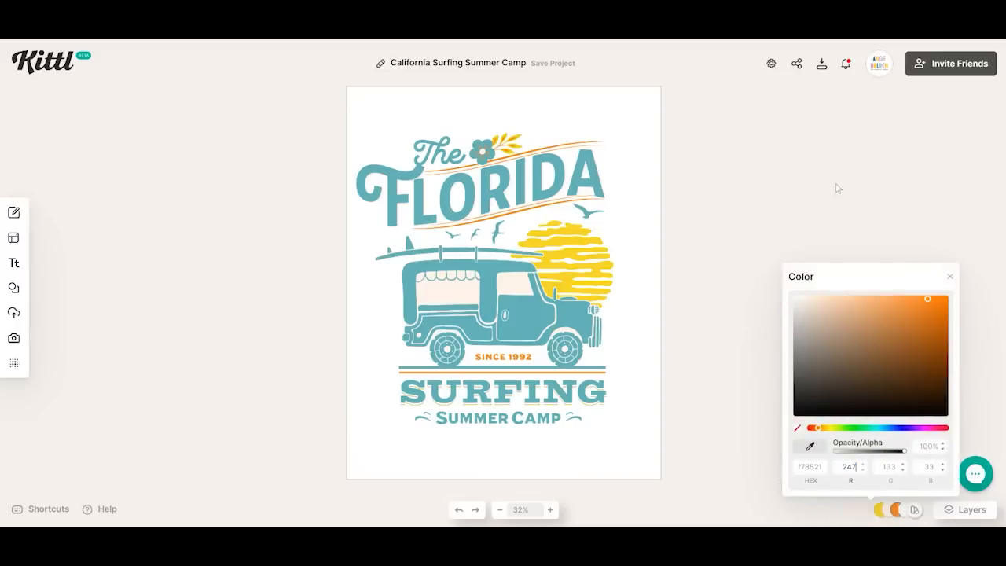
{"action": "left_click", "coordinate": [805, 190]}
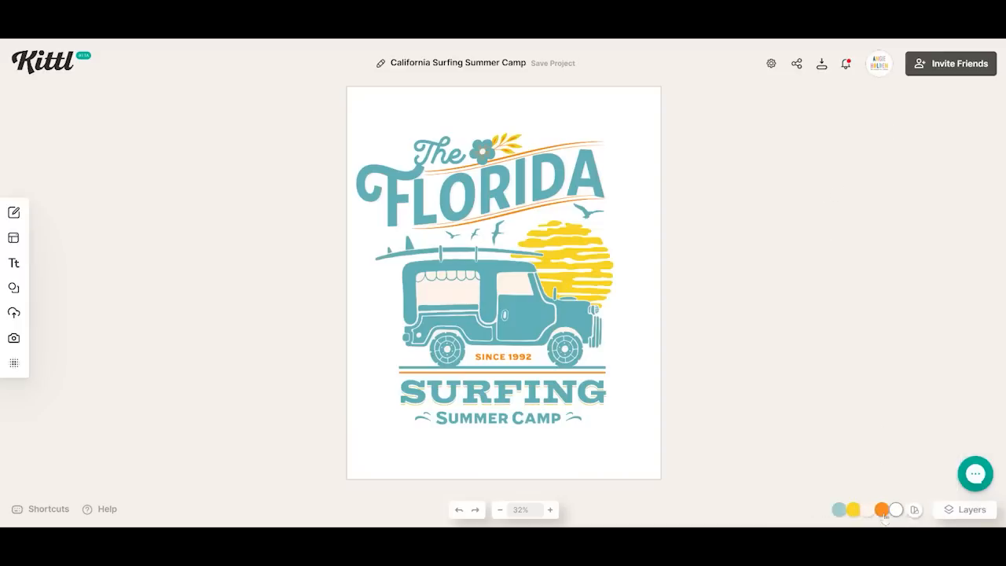
Change the orange project color used for the accent lines and SINCE 1992 to dark blue, and the cream one to white
{"action": "left_click", "coordinate": [871, 510]}
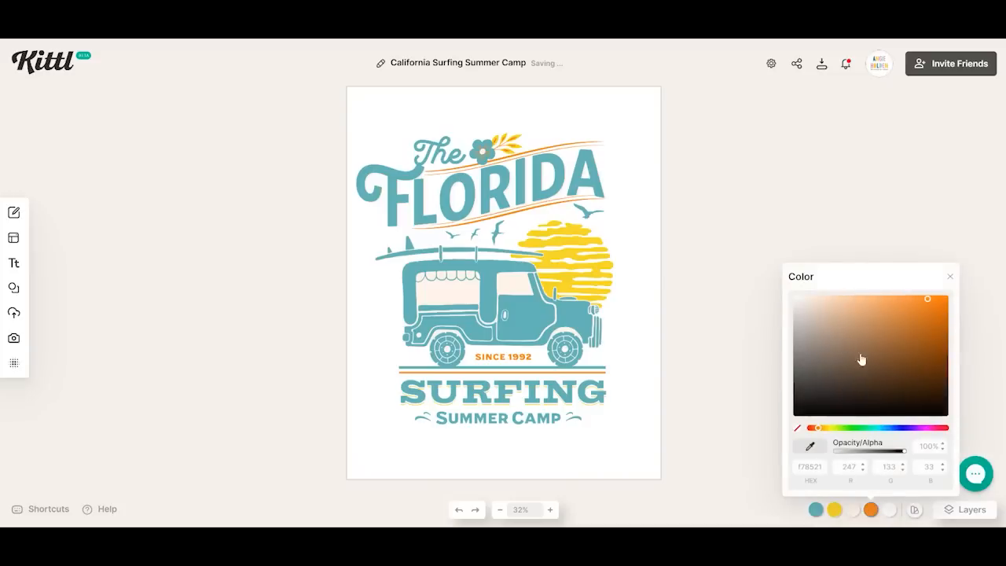
{"action": "left_click", "coordinate": [891, 430]}
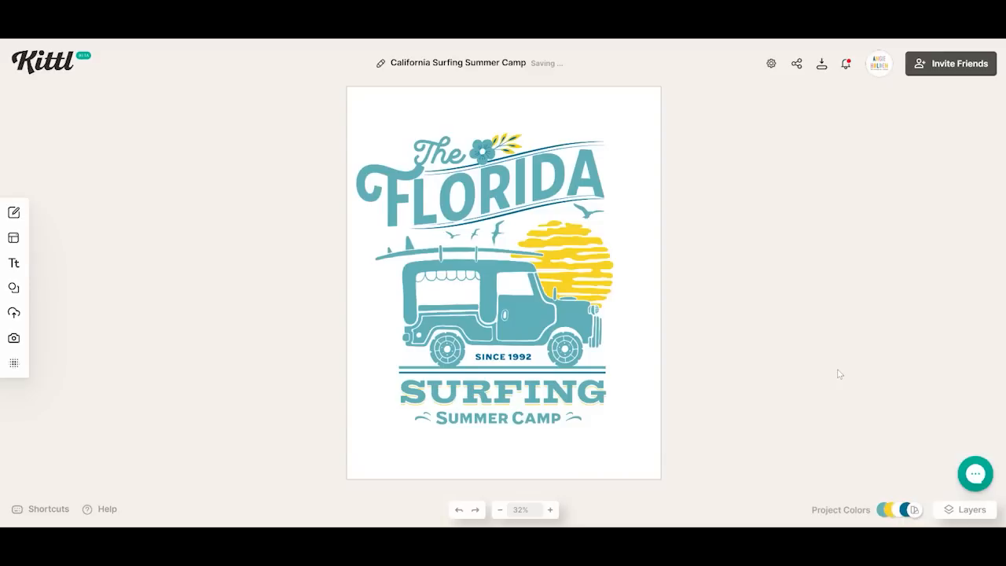
Nudge the FLORIDA headline slightly to the right so it sits better above the truck
{"action": "left_click", "coordinate": [547, 182]}
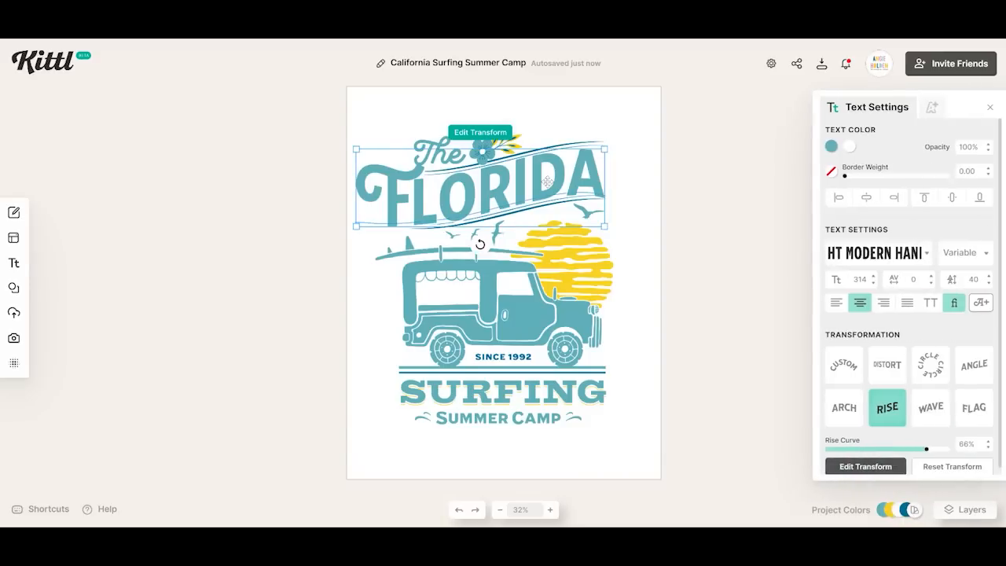
{"action": "key", "text": "Right"}
{"action": "key", "text": "Right"}
{"action": "key", "text": "Right"}
{"action": "key", "text": "Right"}
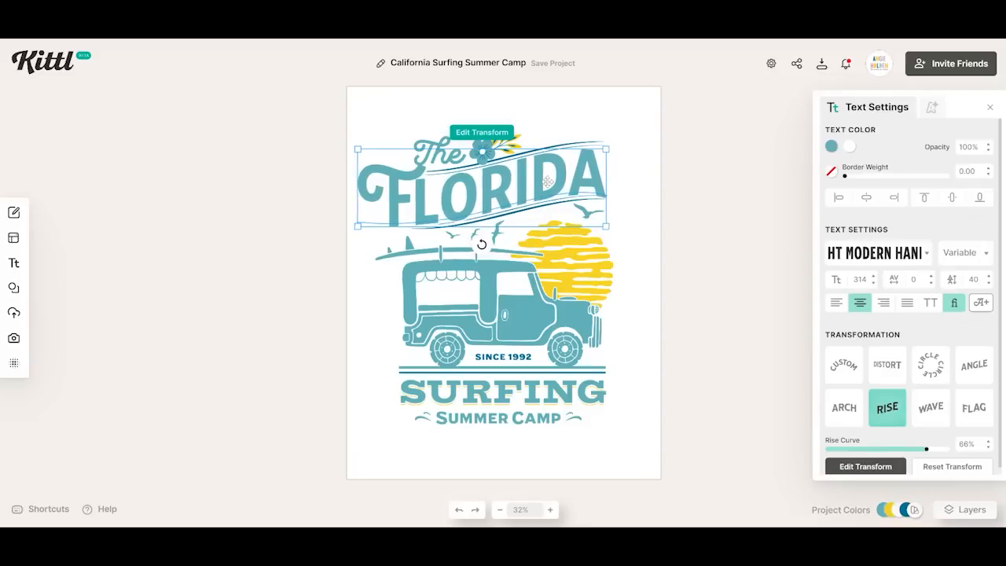
{"action": "key", "text": "Right"}
{"action": "key", "text": "Right"}
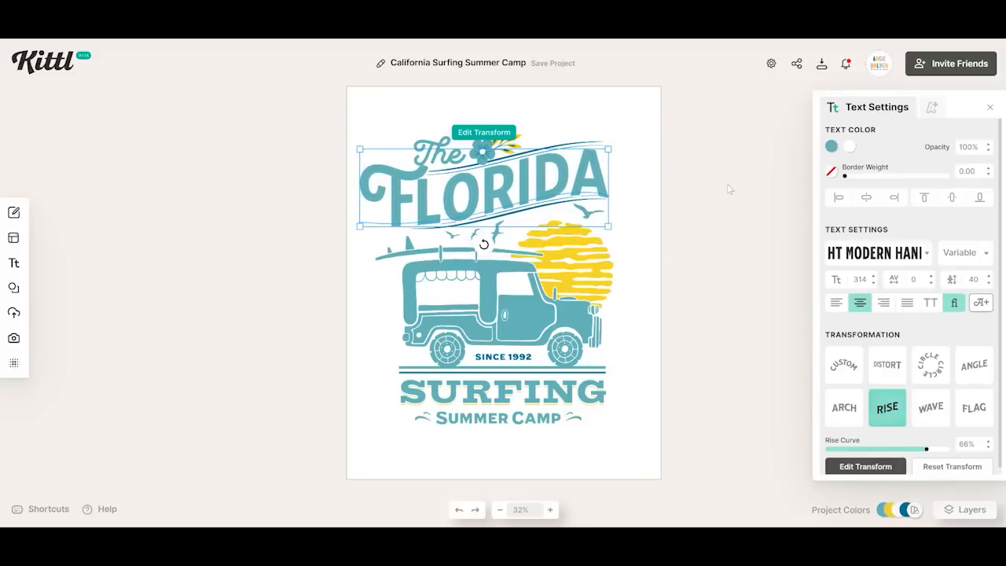
{"action": "left_click", "coordinate": [746, 215]}
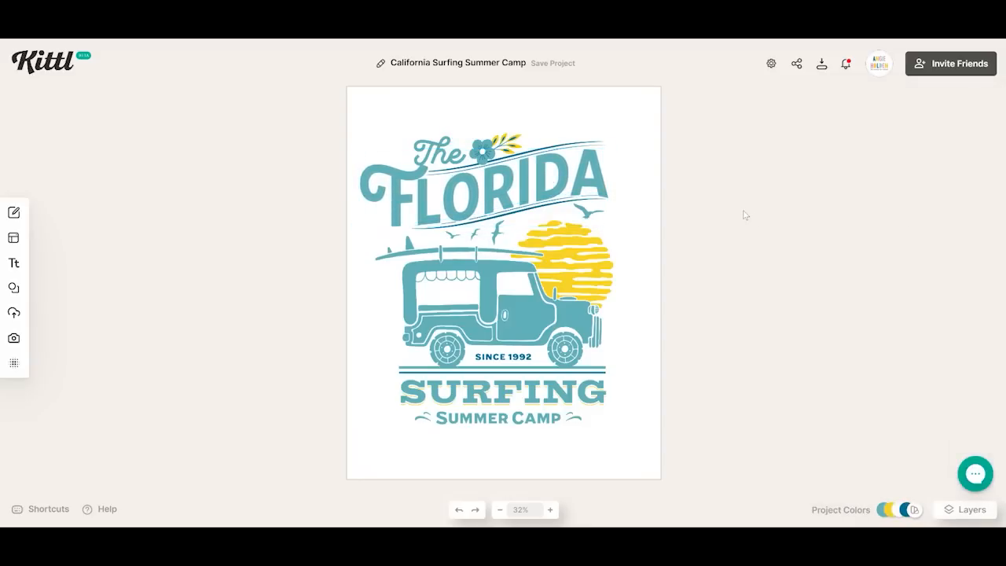
Download the design as a 960 × 1200 px PNG with the background removed
{"action": "left_click", "coordinate": [796, 66]}
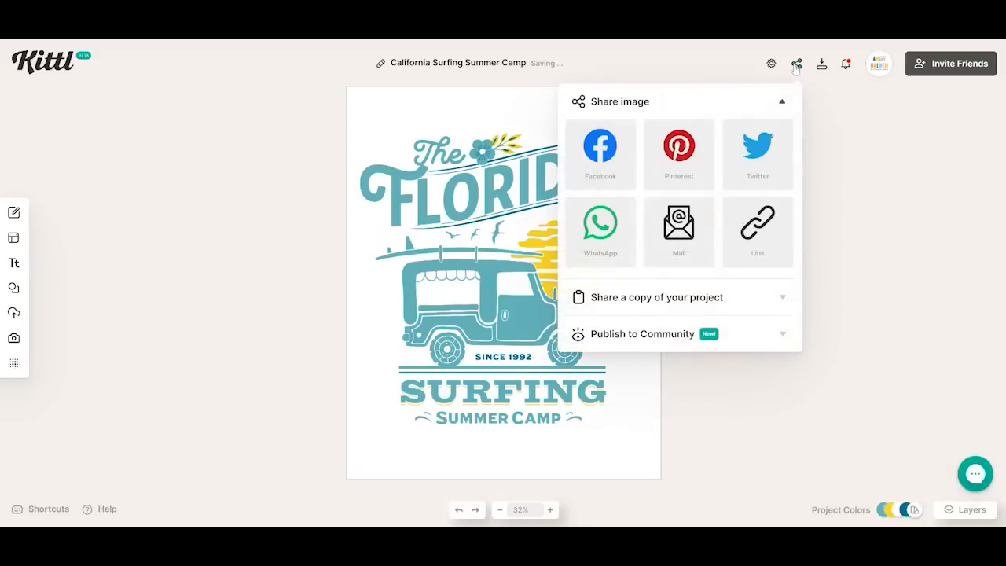
{"action": "left_click", "coordinate": [796, 66]}
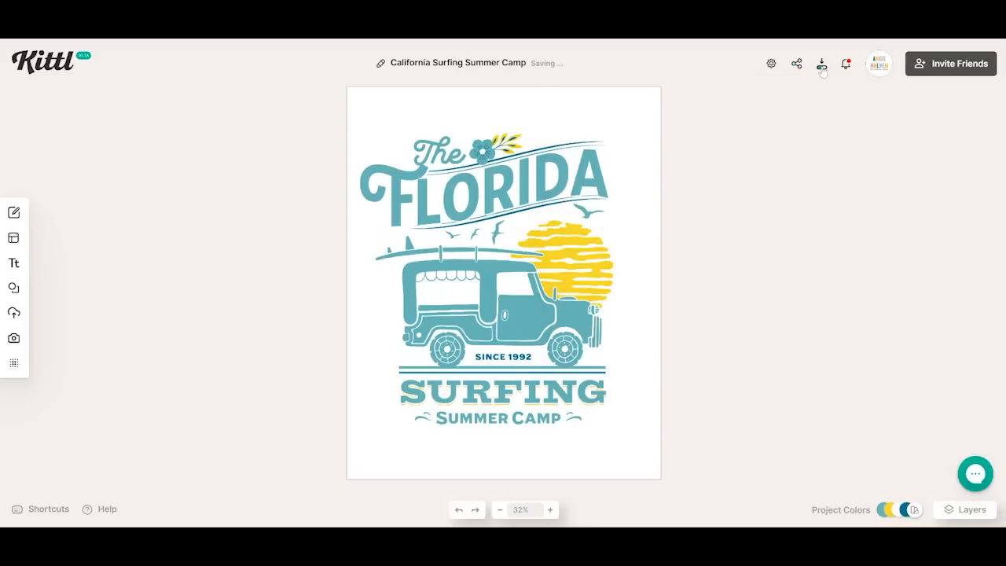
{"action": "left_click", "coordinate": [821, 67]}
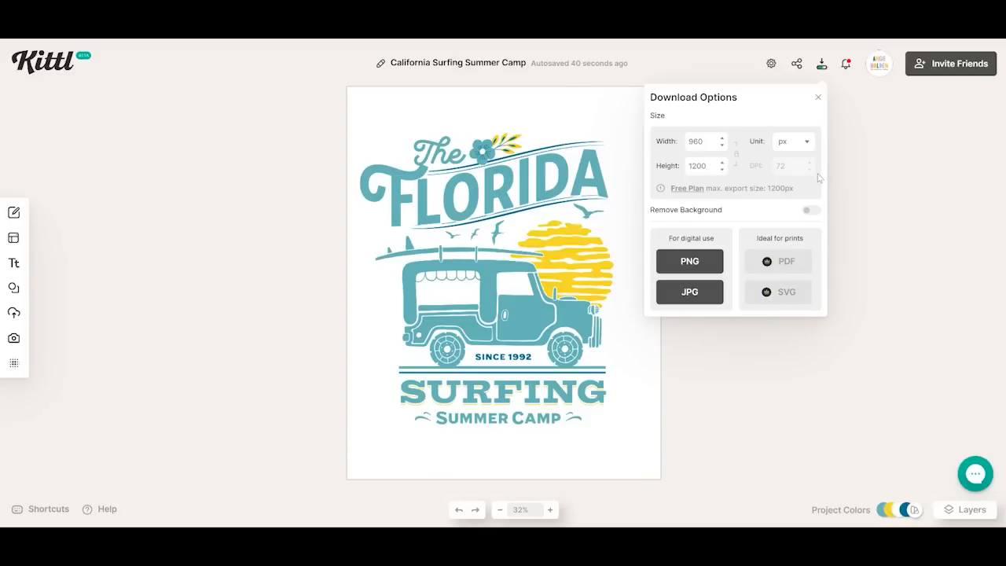
{"action": "left_click", "coordinate": [811, 210]}
{"action": "left_click", "coordinate": [699, 264]}
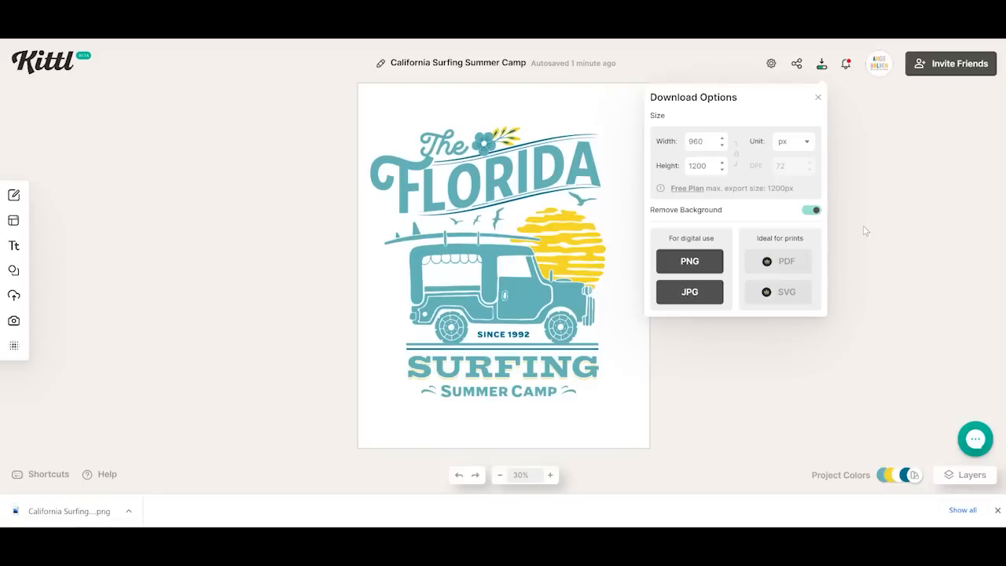
{"action": "left_click", "coordinate": [818, 98]}
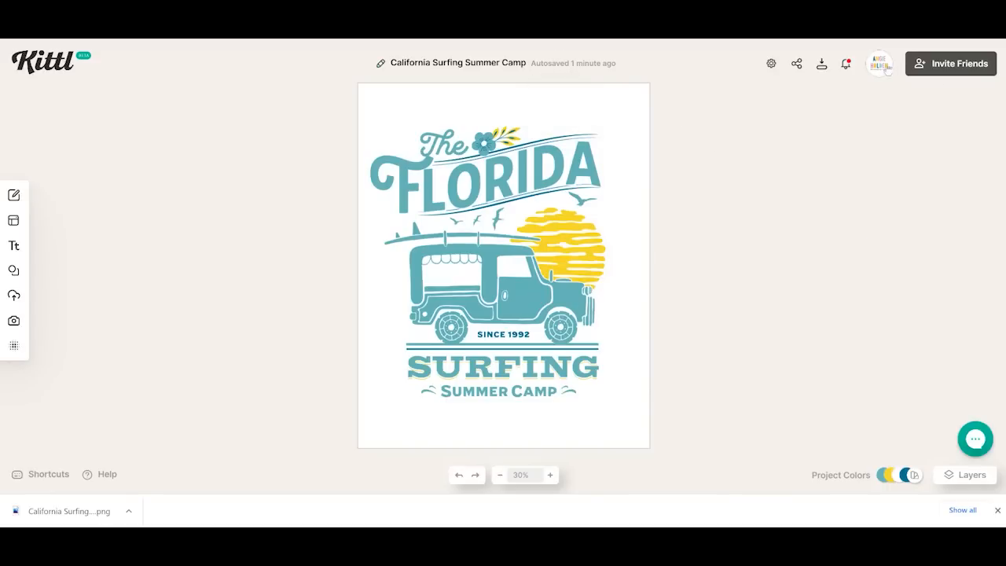
Go to the list of saved projects and reopen California Surfing Summer Camp for editing
{"action": "left_click", "coordinate": [887, 68]}
{"action": "left_click", "coordinate": [803, 136]}
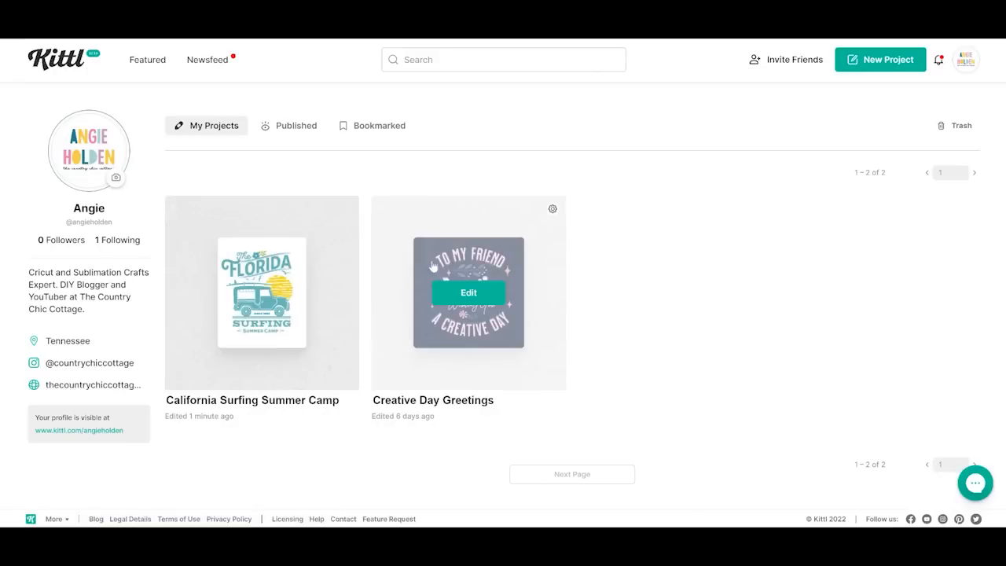
{"action": "mouse_move", "coordinate": [315, 238]}
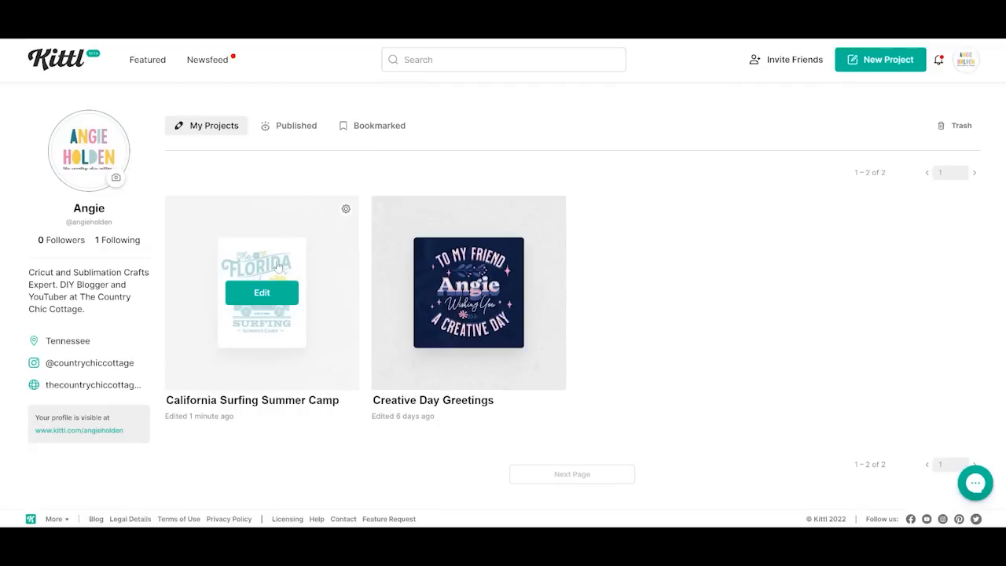
{"action": "left_click", "coordinate": [319, 252]}
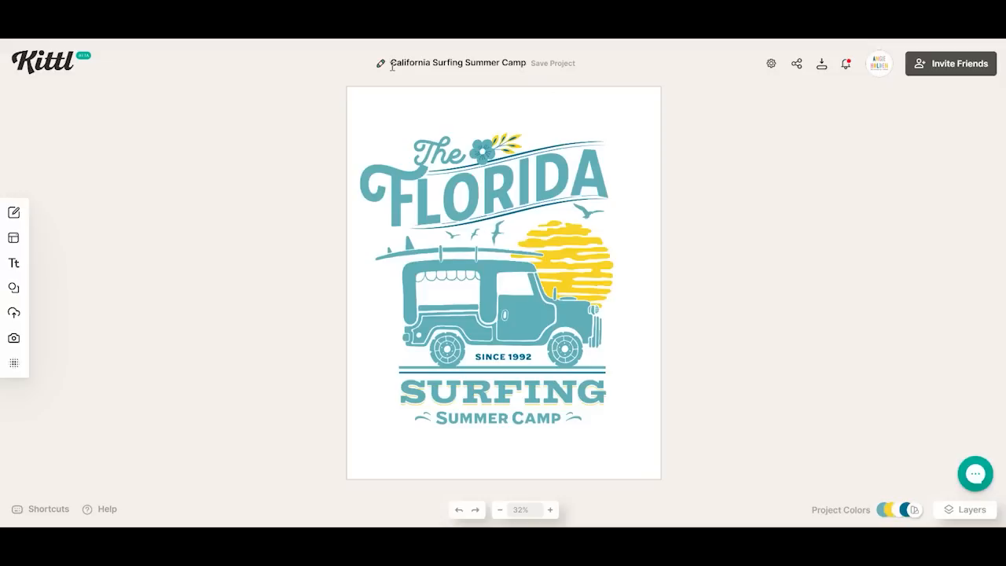
Rename the project to "florida surfing" and save it
{"action": "left_click", "coordinate": [384, 66]}
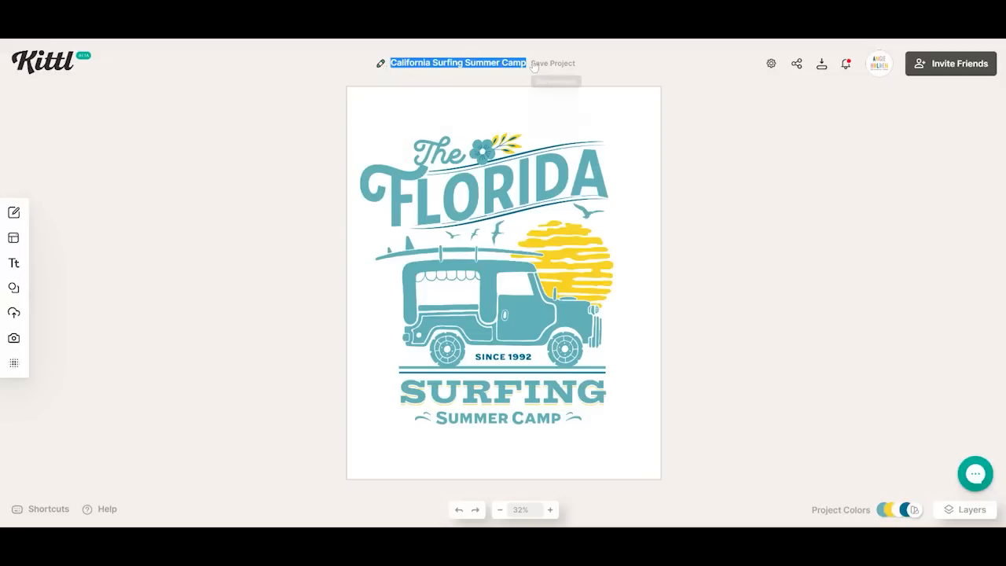
{"action": "type", "text": "florida surfac"}
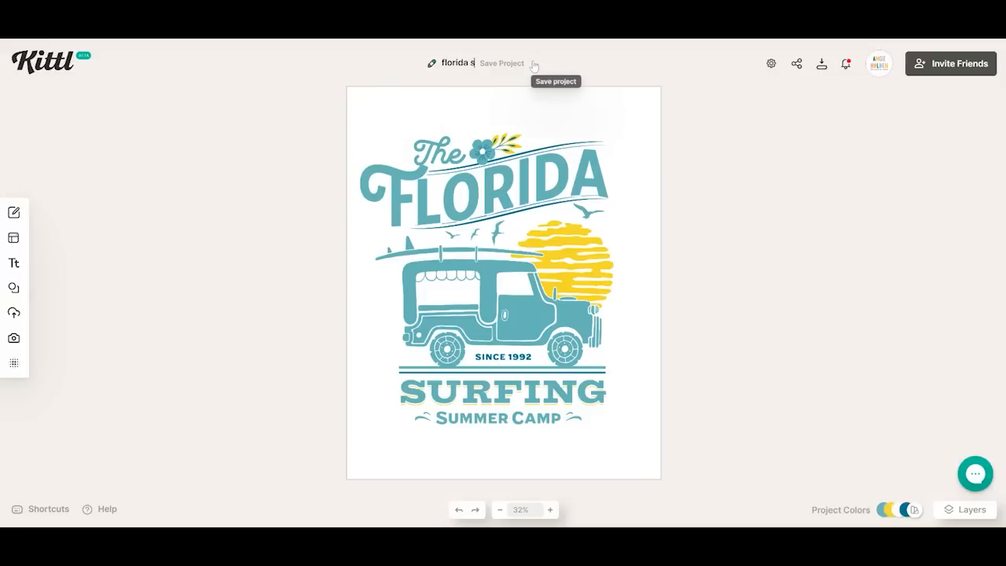
{"action": "key", "text": "BackSpace"}
{"action": "key", "text": "BackSpace"}
{"action": "type", "text": "ing"}
{"action": "left_click", "coordinate": [534, 66]}
Turn off trim view and set the artboard to the Instagram Post size, 1080 × 1080 px
{"action": "mouse_move", "coordinate": [20, 220]}
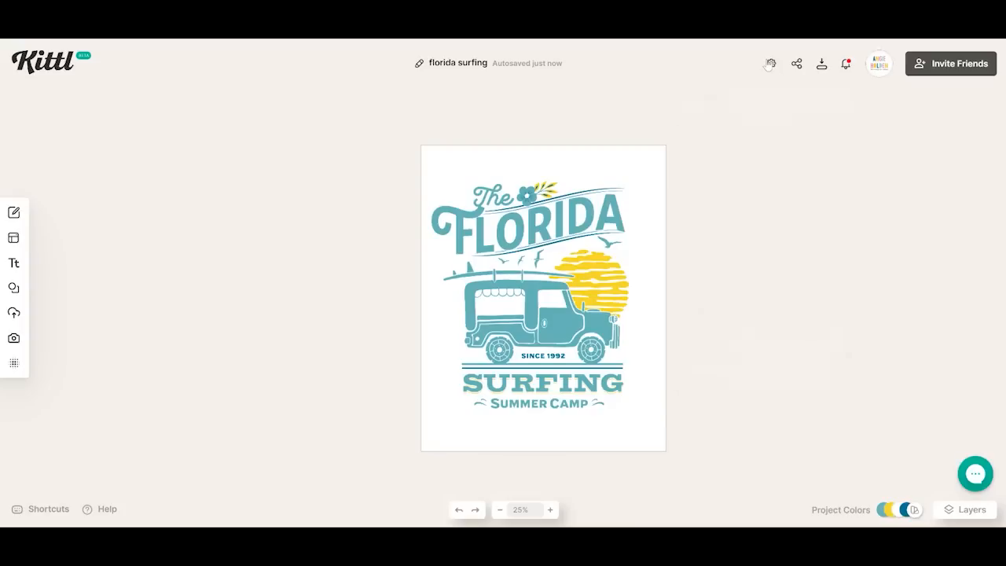
{"action": "left_click", "coordinate": [770, 65]}
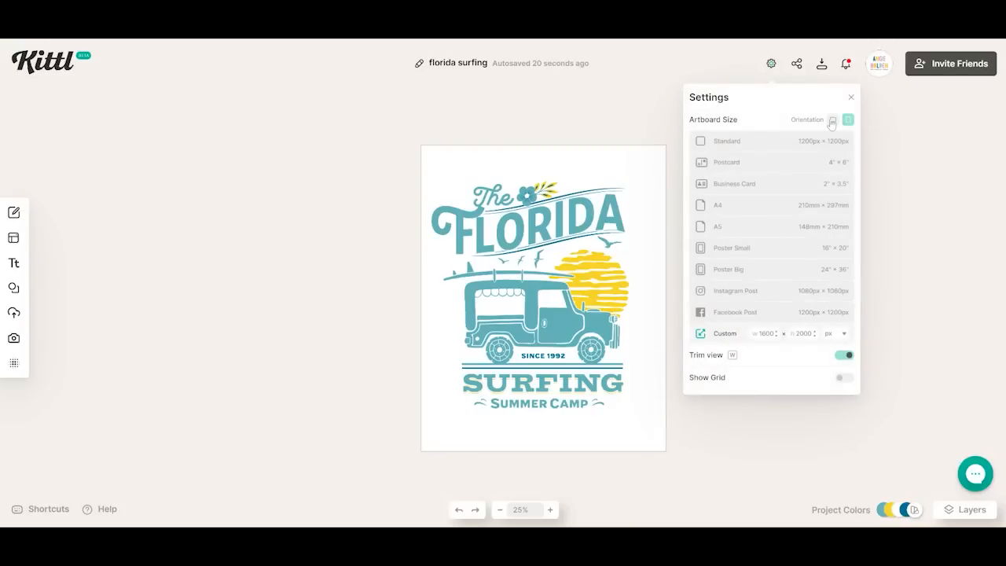
{"action": "left_click", "coordinate": [843, 357]}
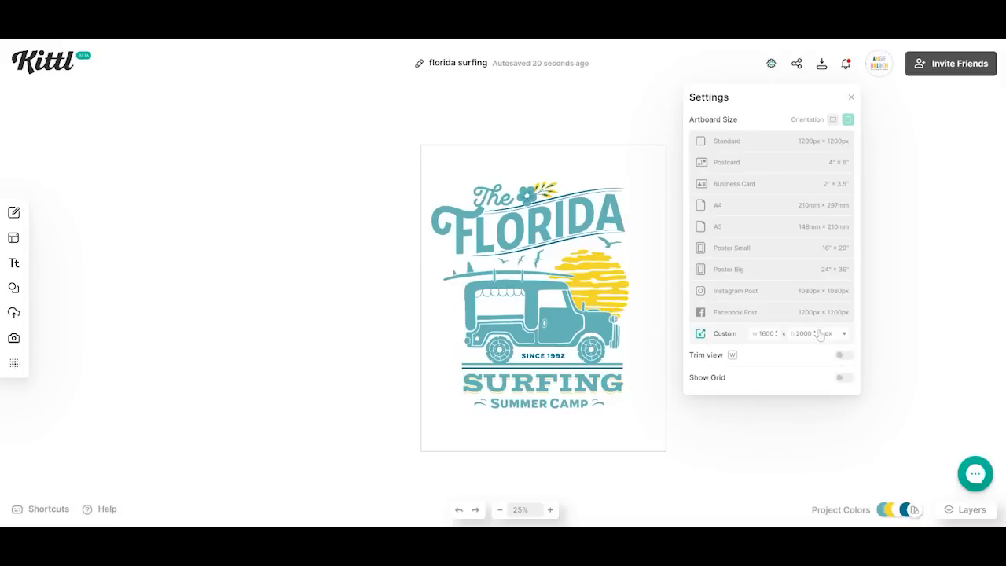
{"action": "left_click", "coordinate": [817, 293]}
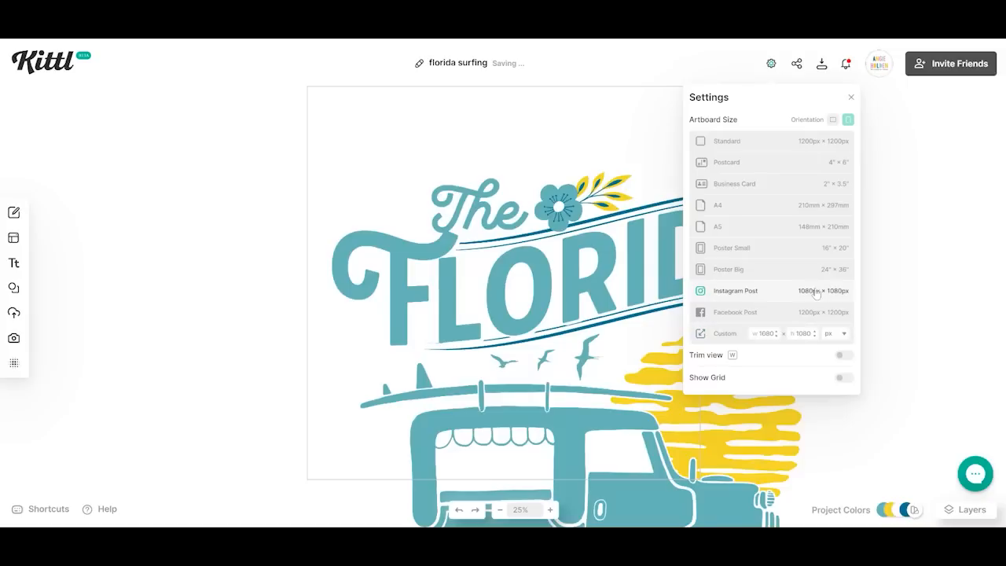
{"action": "left_click", "coordinate": [924, 229]}
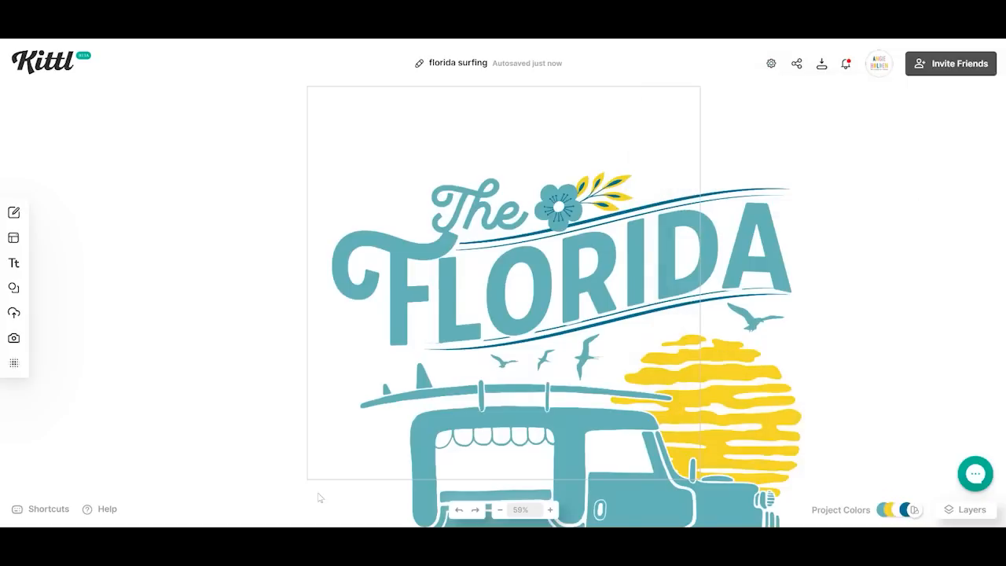
Select the entire surfing design and scale it down to fit inside the square artboard
{"action": "left_click", "coordinate": [500, 511]}
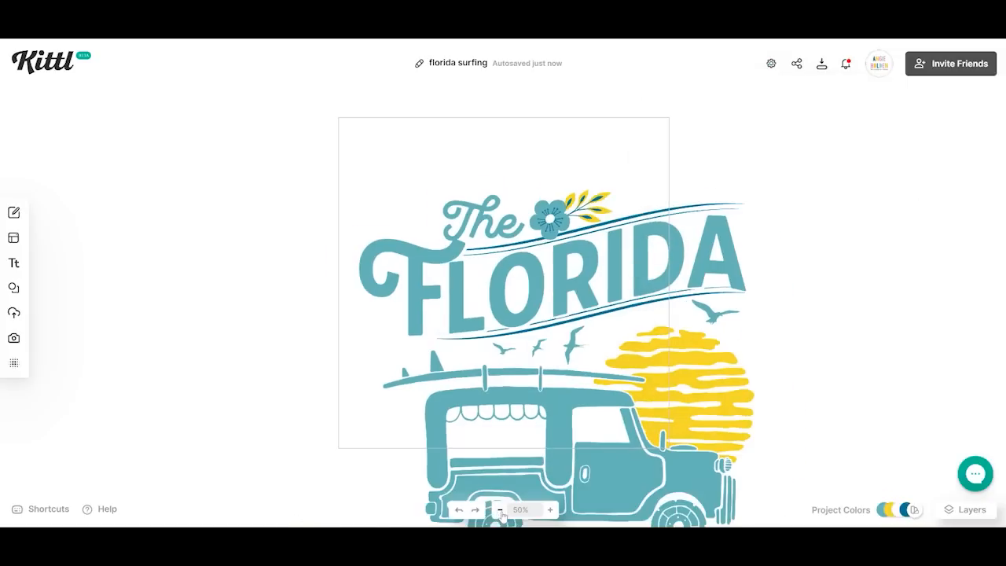
{"action": "left_click", "coordinate": [500, 511]}
{"action": "left_click", "coordinate": [500, 511]}
{"action": "left_click_drag", "start_coordinate": [634, 419], "coordinate": [364, 261]}
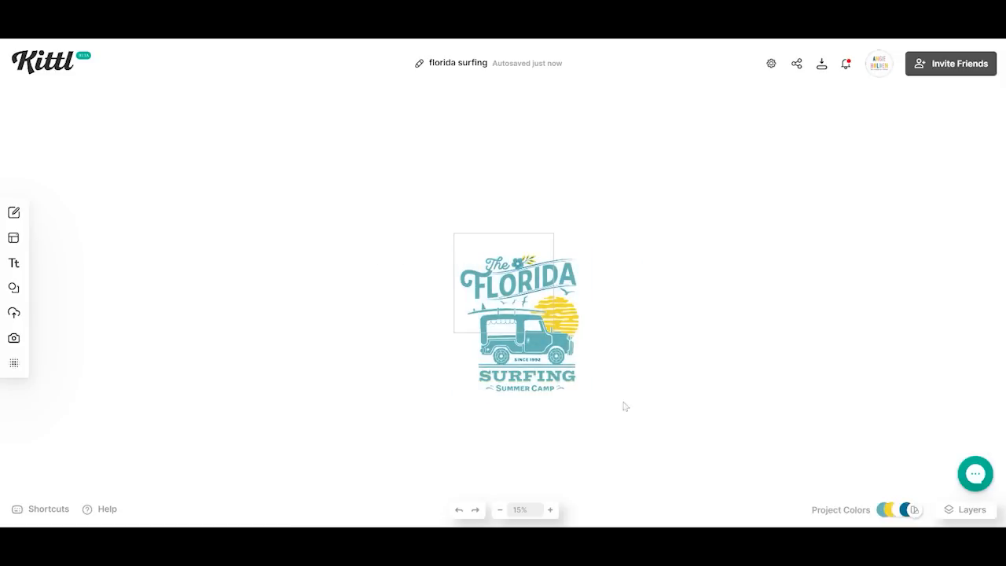
{"action": "left_click_drag", "start_coordinate": [617, 429], "coordinate": [438, 243]}
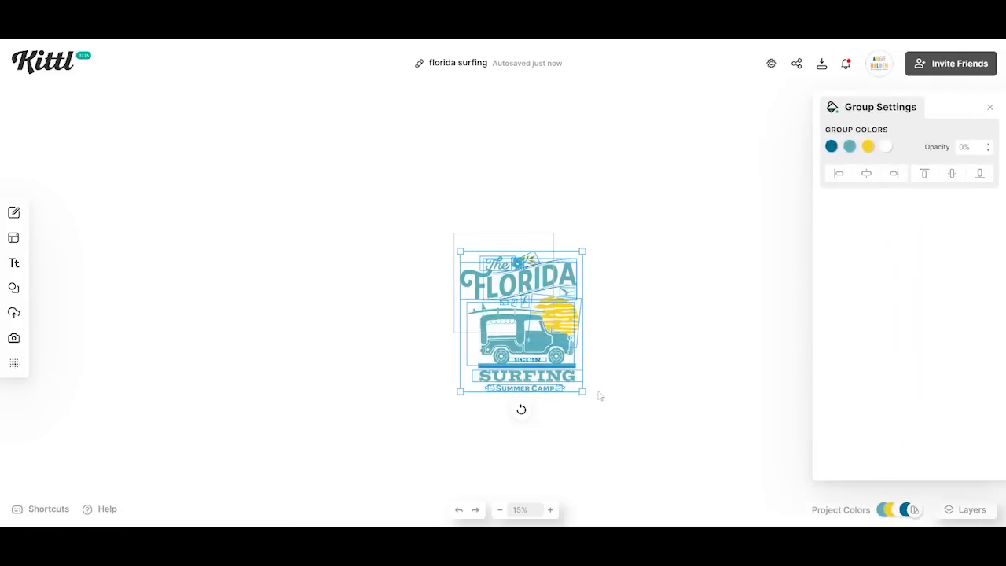
{"action": "left_click_drag", "start_coordinate": [582, 390], "coordinate": [516, 298]}
{"action": "left_click", "coordinate": [646, 297]}
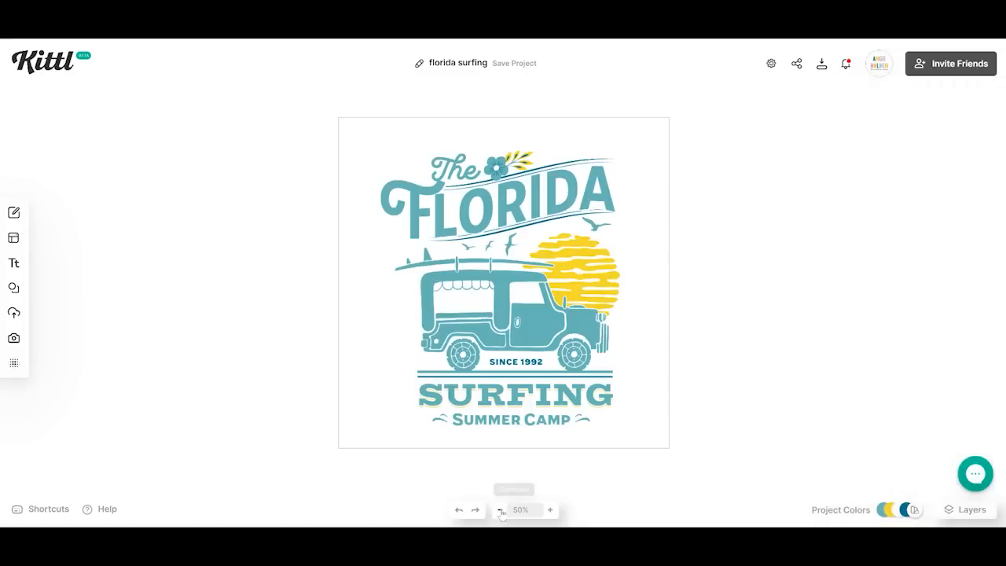
{"action": "left_click", "coordinate": [499, 511]}
{"action": "left_click", "coordinate": [500, 510]}
{"action": "left_click", "coordinate": [550, 510]}
{"action": "left_click", "coordinate": [550, 511]}
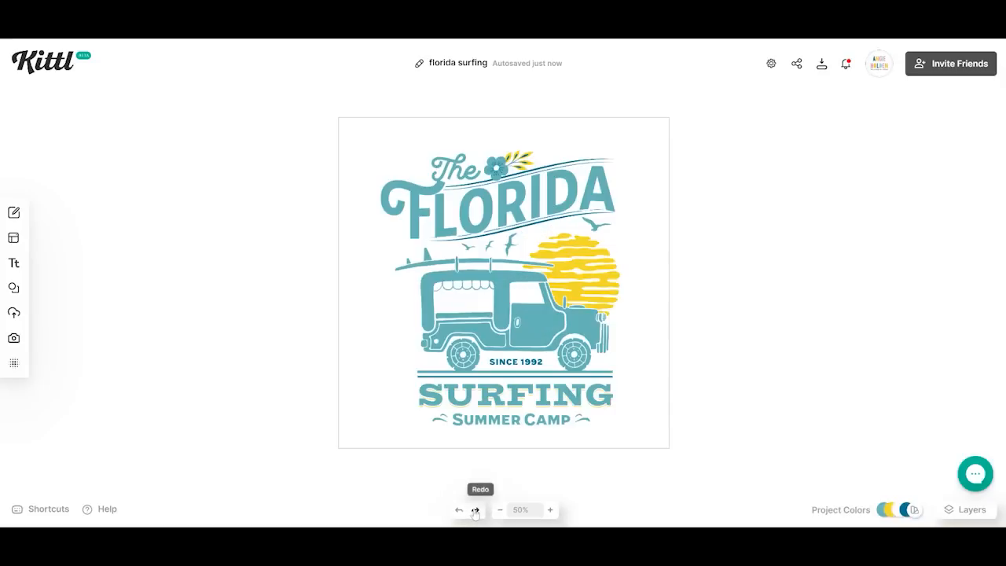
Set a custom artboard size of 8.5 × 11 inches
{"action": "left_click", "coordinate": [771, 66]}
{"action": "left_click", "coordinate": [836, 333]}
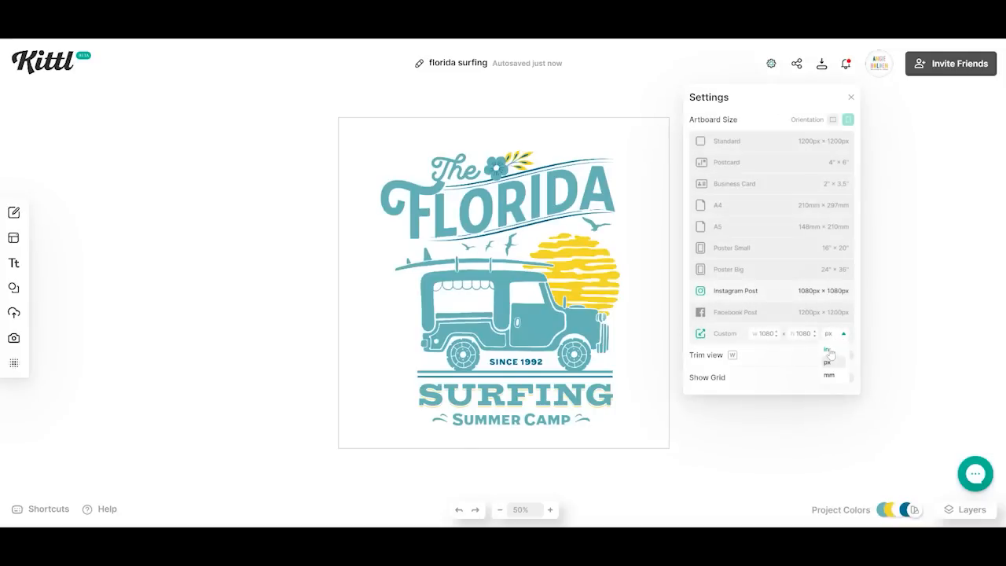
{"action": "left_click", "coordinate": [830, 351]}
{"action": "double_click", "coordinate": [761, 333]}
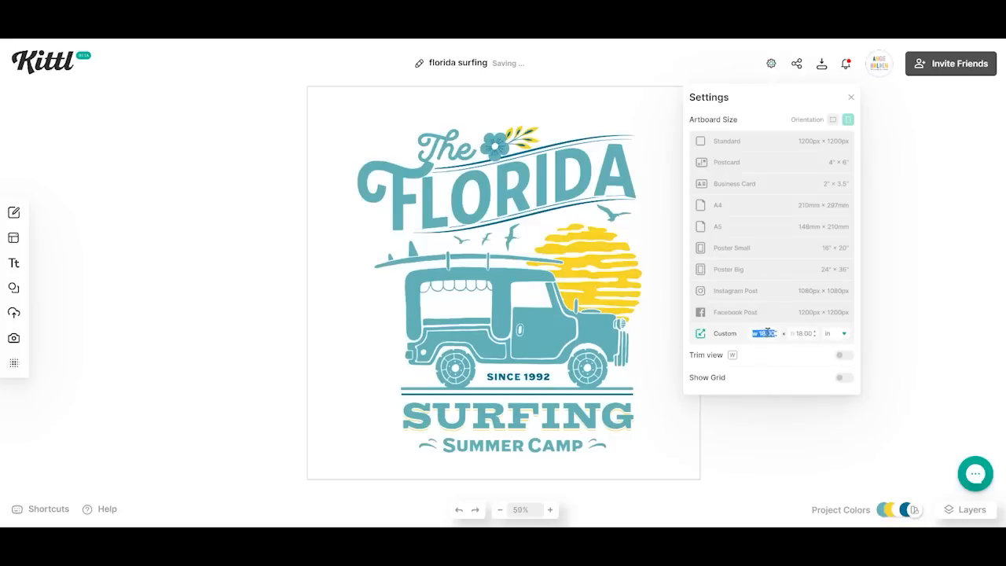
{"action": "type", "text": "8.5"}
{"action": "key", "text": "Tab"}
{"action": "type", "text": "11"}
{"action": "key", "text": "Return"}
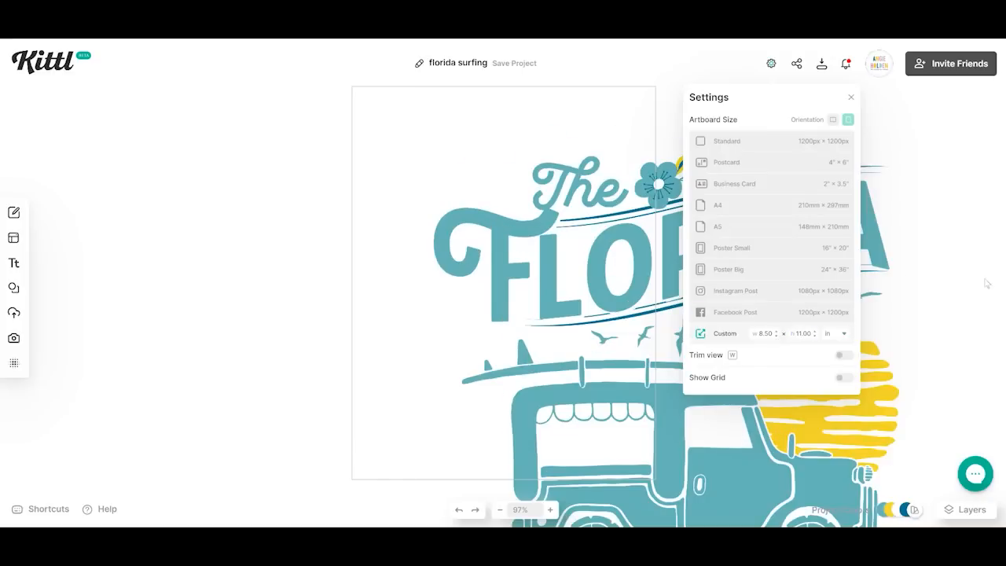
Turn trim view on to check how the artboard crops the design, and turn it off again
{"action": "left_click", "coordinate": [841, 355]}
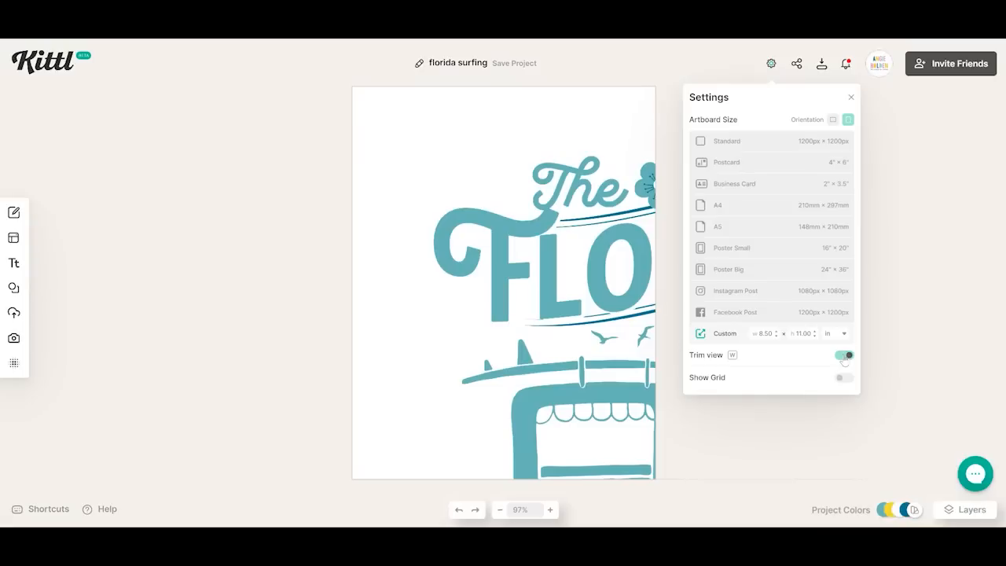
{"action": "left_click", "coordinate": [844, 356]}
{"action": "left_click", "coordinate": [944, 358]}
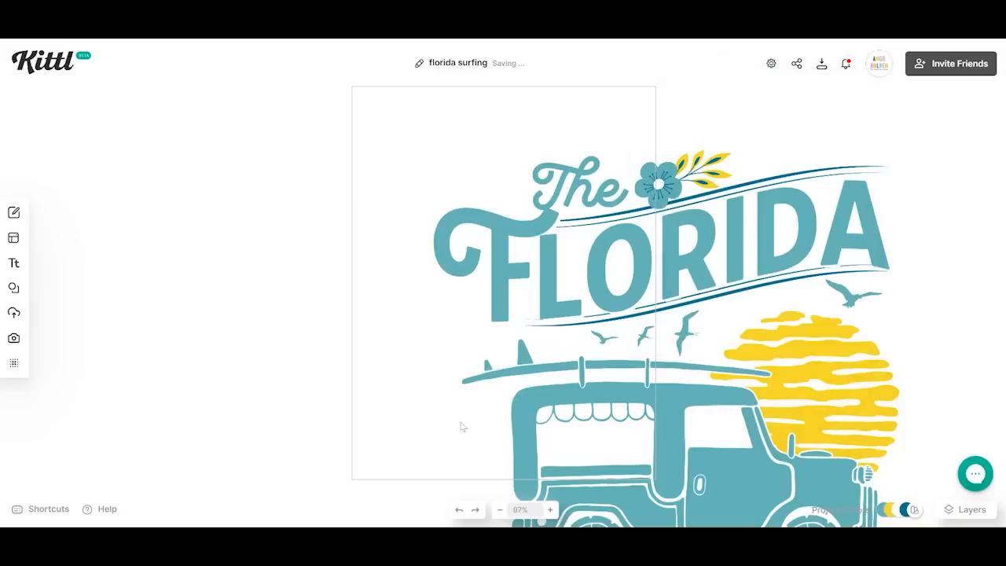
Select the whole design, scale it down and move it to fit within the 8.5 × 11 inch artboard
{"action": "left_click", "coordinate": [499, 509]}
{"action": "left_click", "coordinate": [499, 509]}
{"action": "left_click", "coordinate": [499, 510]}
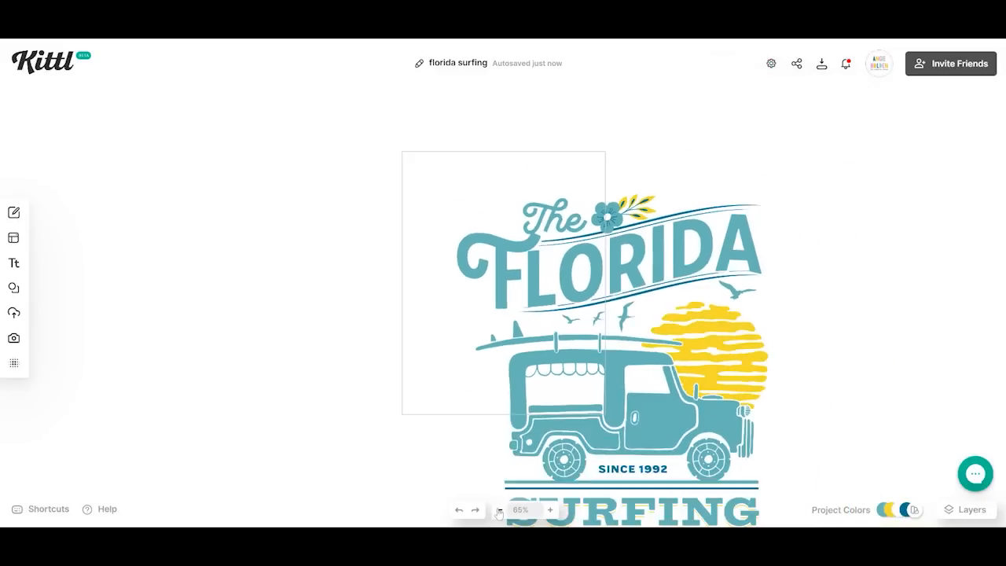
{"action": "left_click", "coordinate": [500, 510]}
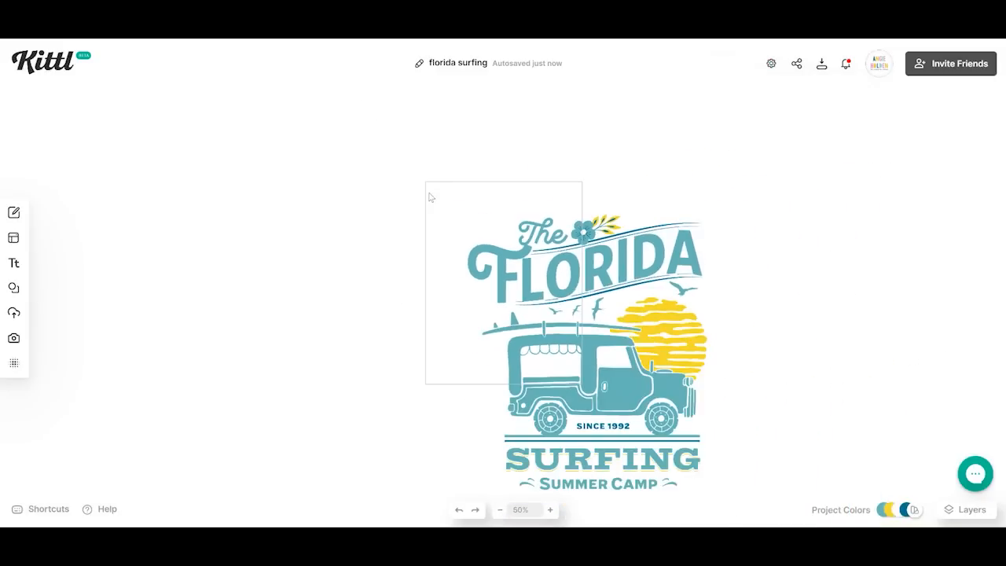
{"action": "left_click_drag", "start_coordinate": [446, 197], "coordinate": [766, 500]}
{"action": "left_click_drag", "start_coordinate": [630, 508], "coordinate": [580, 399]}
{"action": "left_click_drag", "start_coordinate": [552, 279], "coordinate": [517, 272]}
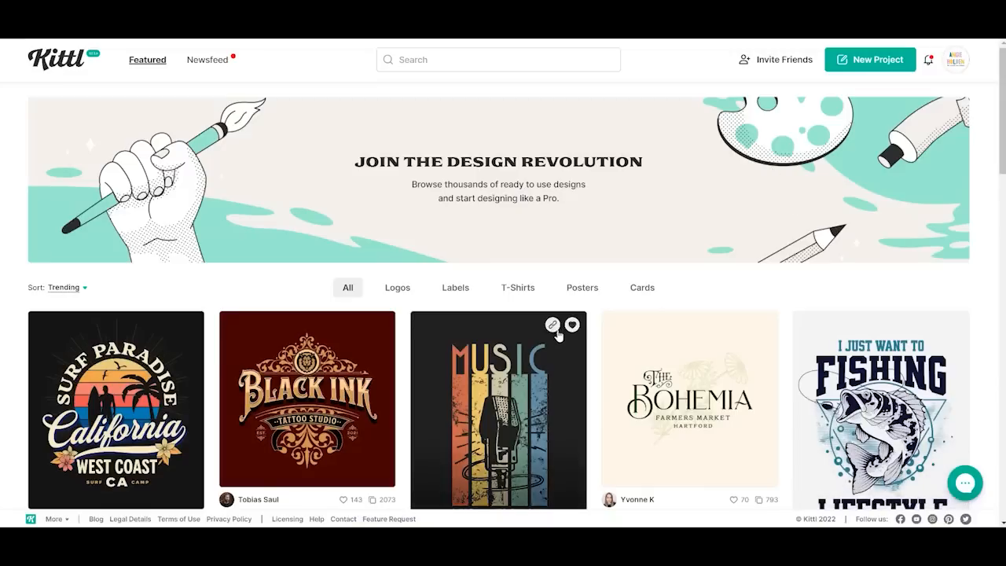
Start a new blank project from the featured designs page
{"action": "scroll", "coordinate": [515, 419], "scroll_direction": "down", "scroll_amount": 1}
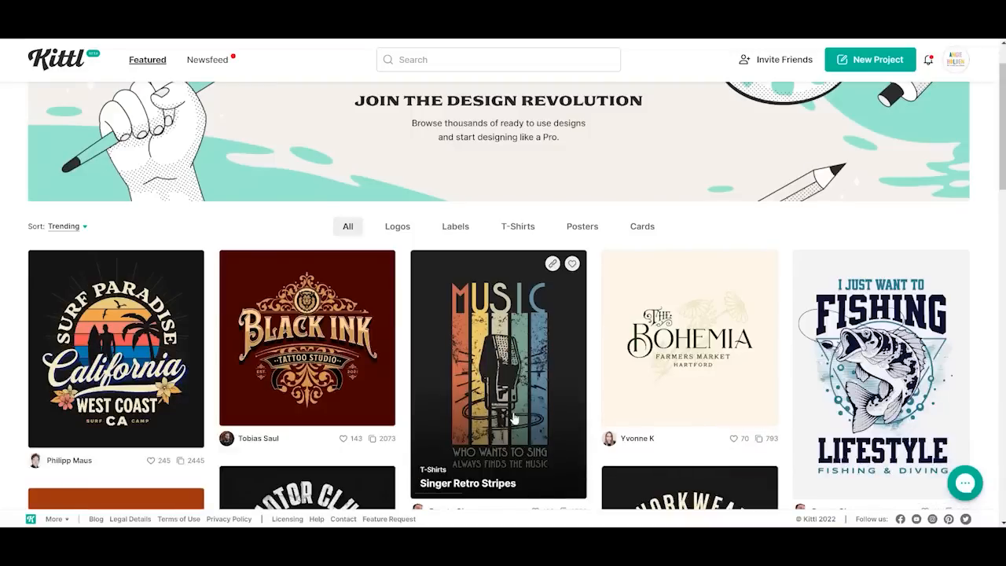
{"action": "scroll", "coordinate": [513, 419], "scroll_direction": "up", "scroll_amount": 1}
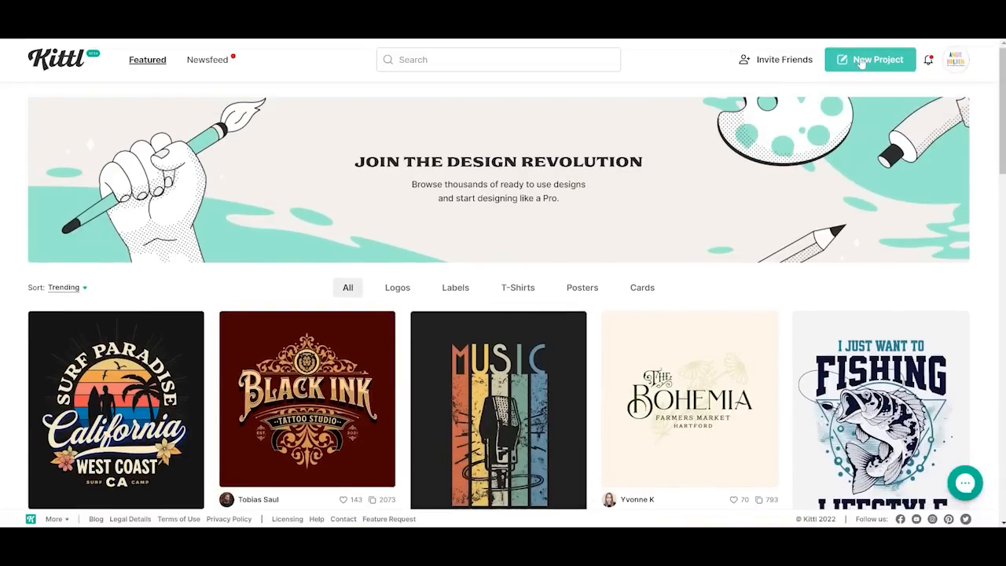
{"action": "left_click", "coordinate": [861, 63]}
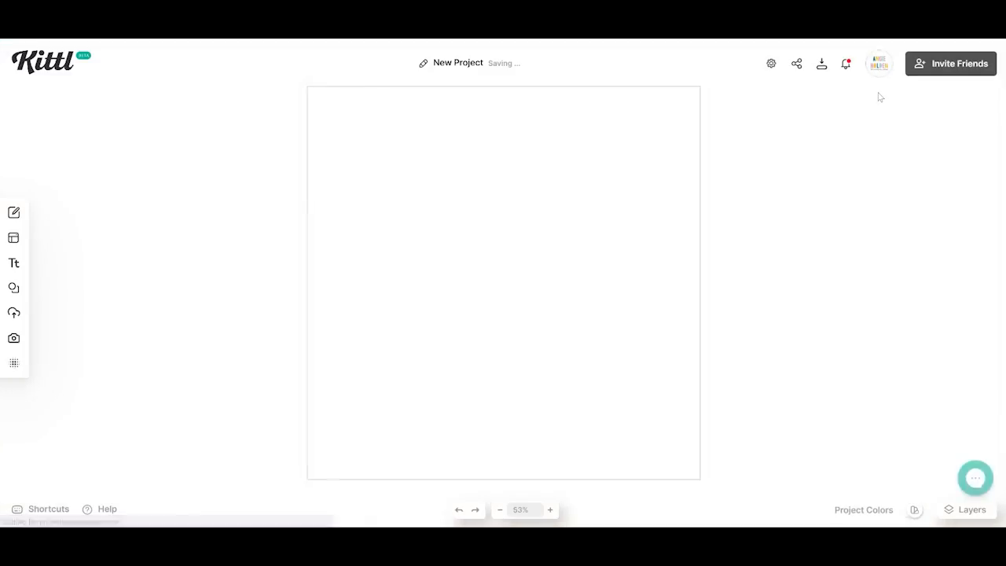
Set the blank project's artboard to a custom portrait size in inches
{"action": "left_click", "coordinate": [772, 64]}
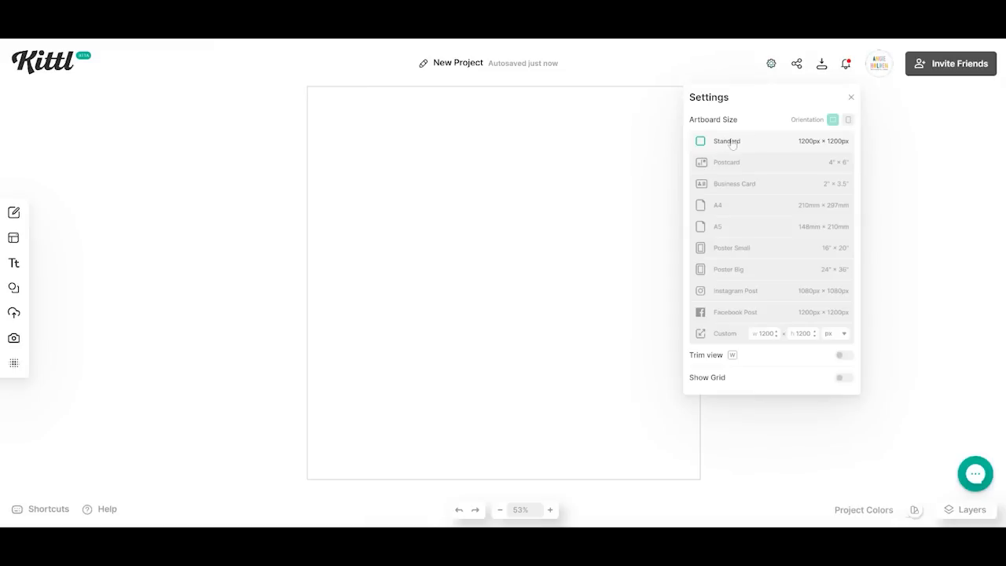
{"action": "double_click", "coordinate": [759, 333]}
{"action": "left_click", "coordinate": [837, 335]}
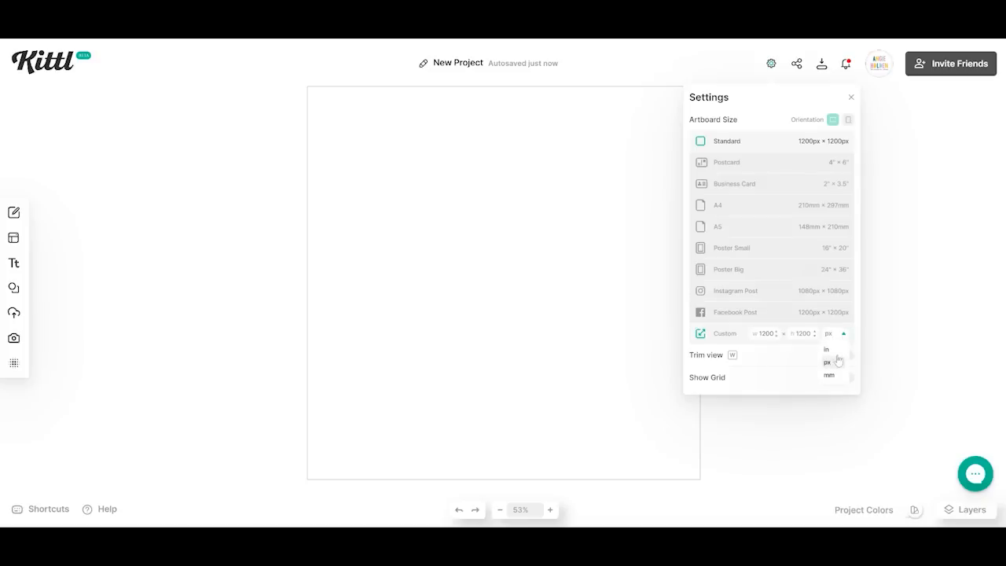
{"action": "left_click", "coordinate": [835, 353]}
{"action": "double_click", "coordinate": [769, 333]}
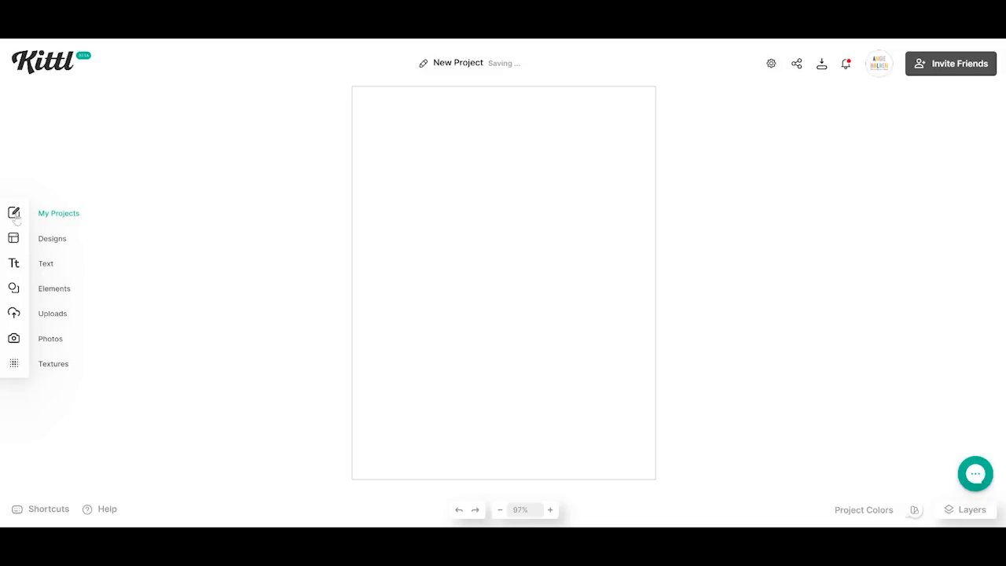
Search the logo design templates for "surfing"
{"action": "left_click", "coordinate": [14, 239]}
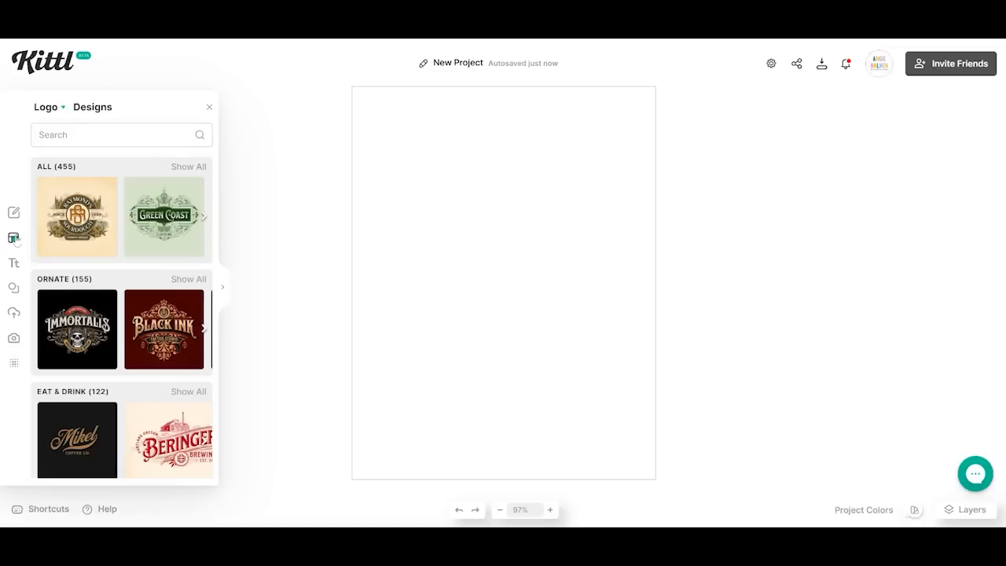
{"action": "left_click", "coordinate": [78, 135]}
{"action": "type", "text": "sur"}
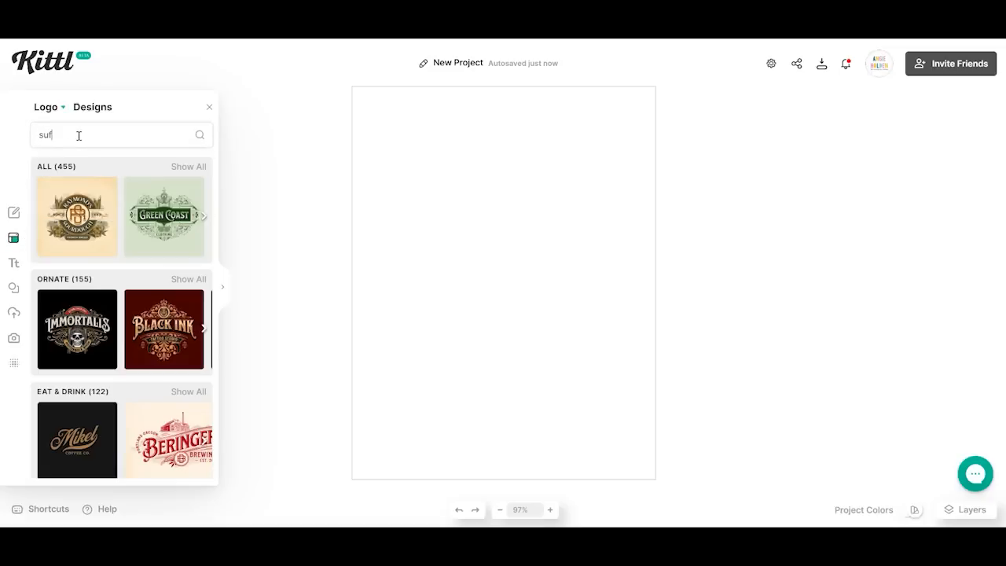
{"action": "type", "text": "fing"}
{"action": "key", "text": "Return"}
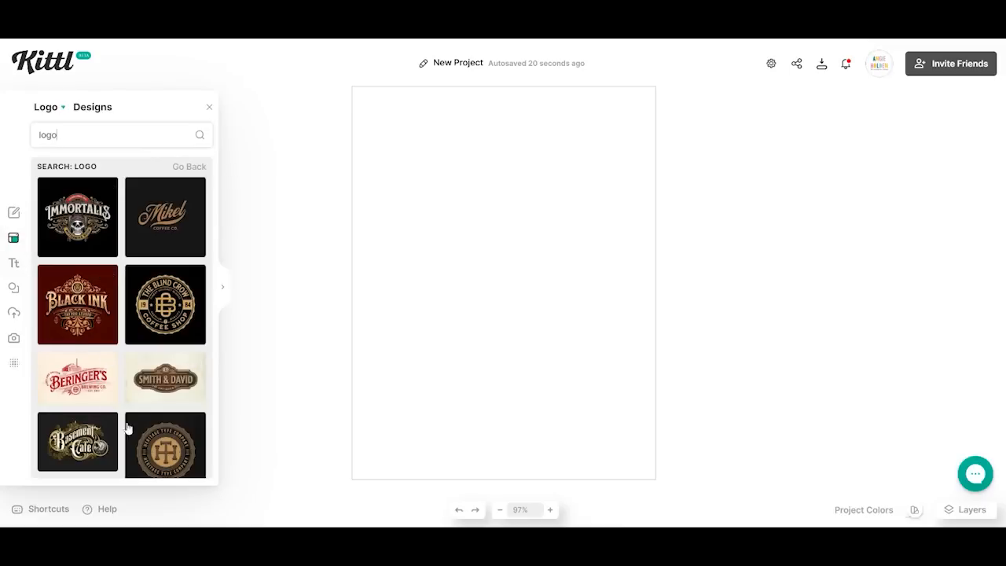
Browse the logo templates and try to replace the current project with the Sweet Cake Pastries design
{"action": "scroll", "coordinate": [169, 340], "scroll_direction": "down", "scroll_amount": 5}
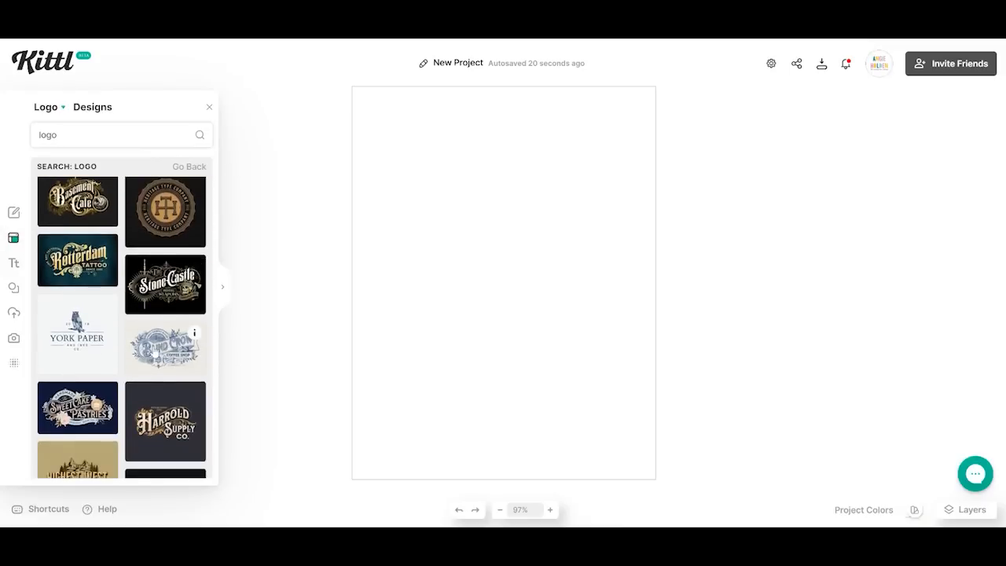
{"action": "scroll", "coordinate": [148, 376], "scroll_direction": "down", "scroll_amount": 2}
{"action": "left_click", "coordinate": [75, 292]}
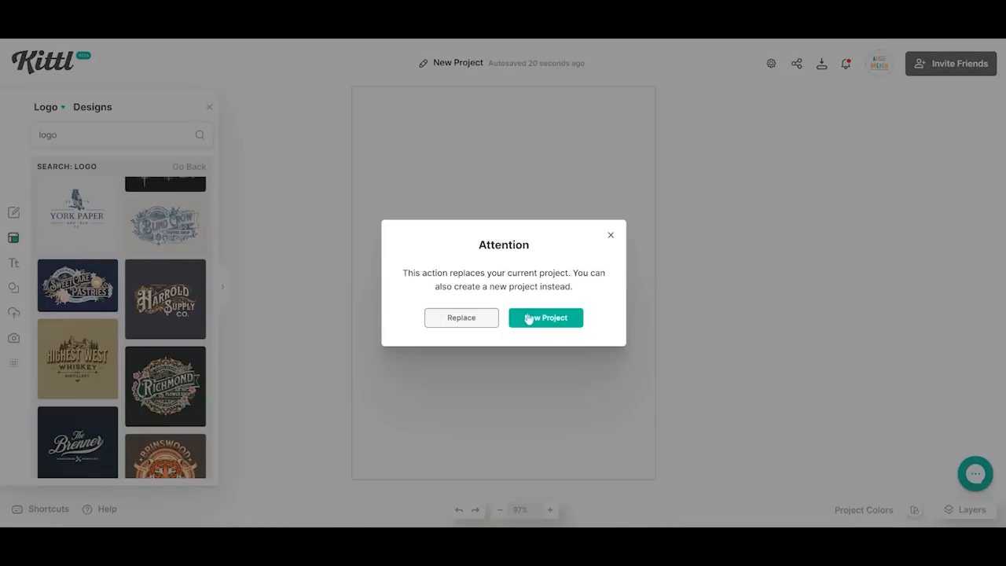
{"action": "left_click", "coordinate": [472, 320]}
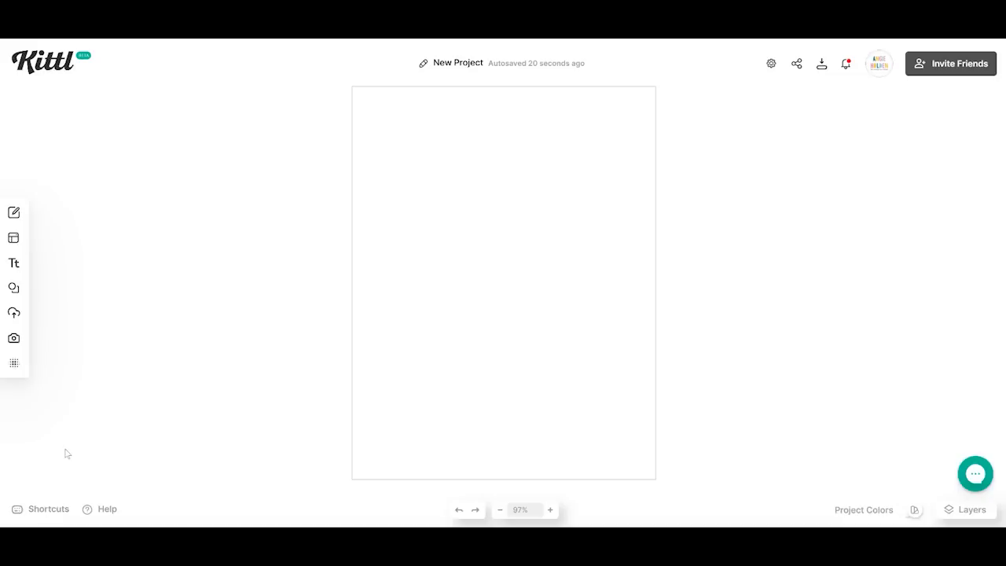
View the list of keyboard shortcuts and close it again
{"action": "left_click", "coordinate": [43, 513]}
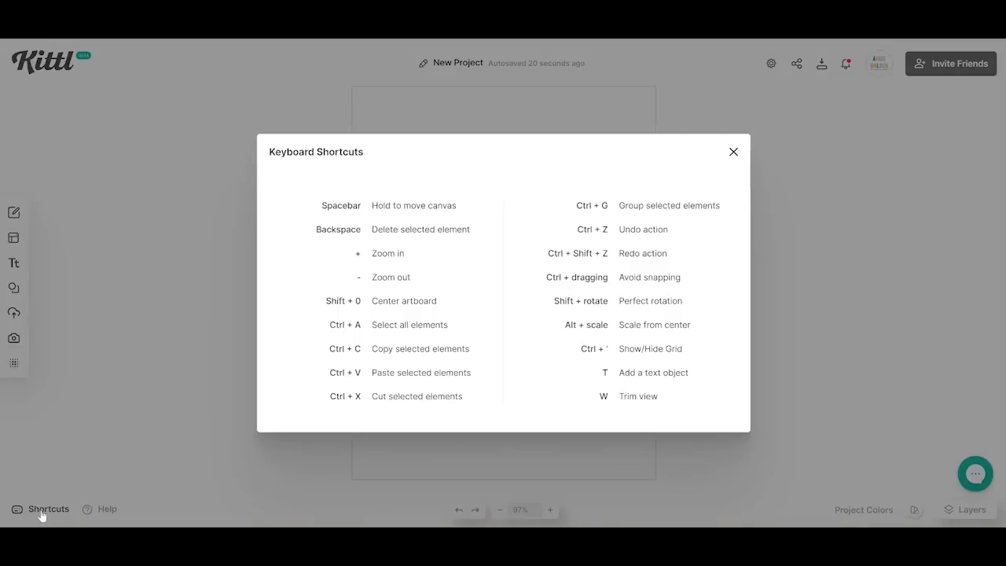
{"action": "left_click", "coordinate": [733, 151]}
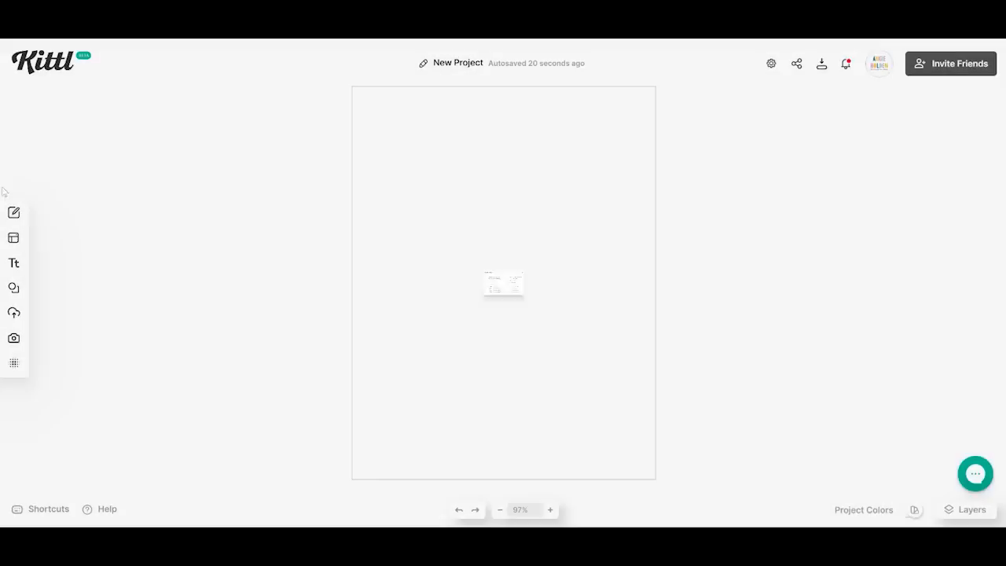
Add a headline to the blank artboard and change its text to "Tennessee"
{"action": "mouse_move", "coordinate": [13, 240]}
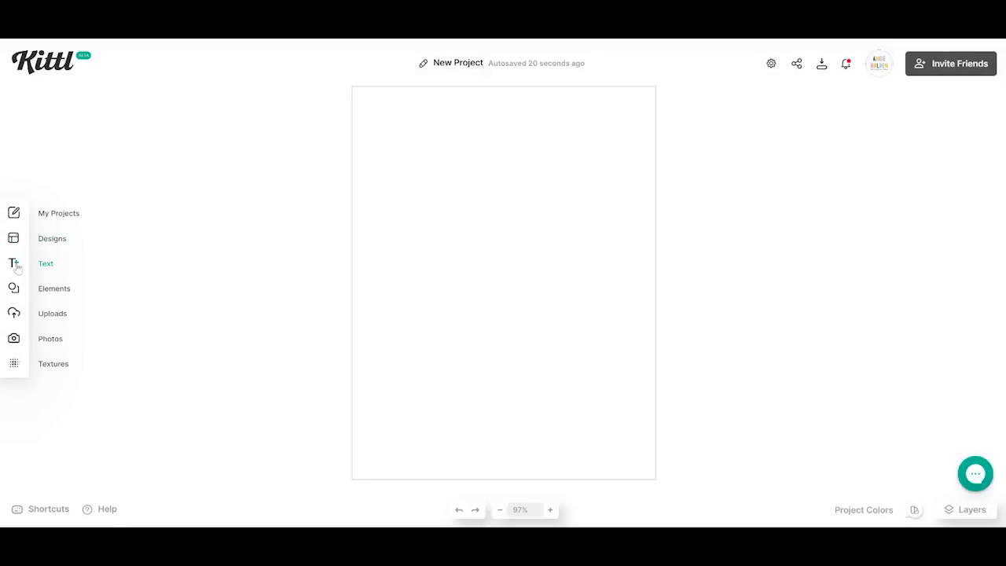
{"action": "left_click", "coordinate": [15, 265]}
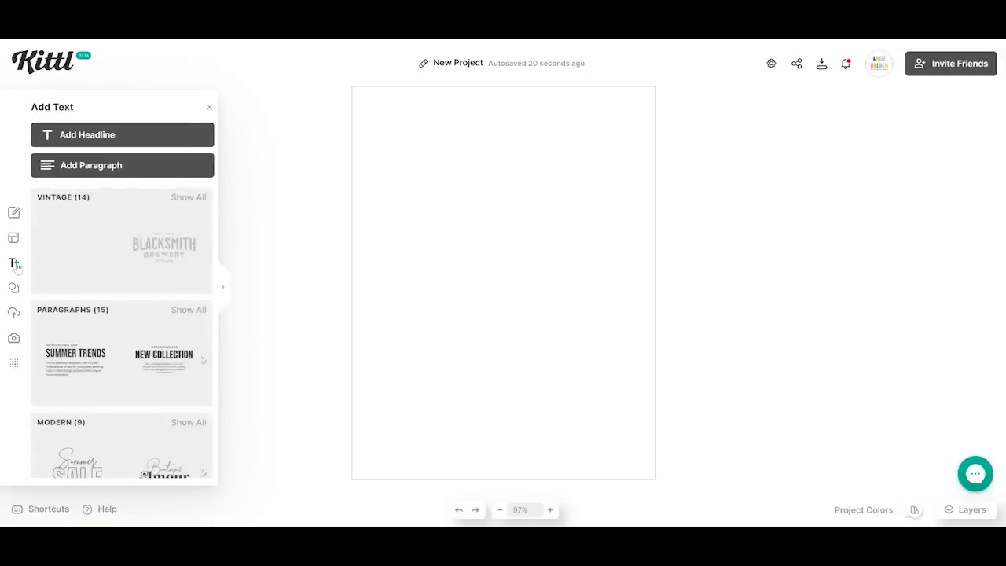
{"action": "left_click", "coordinate": [74, 136]}
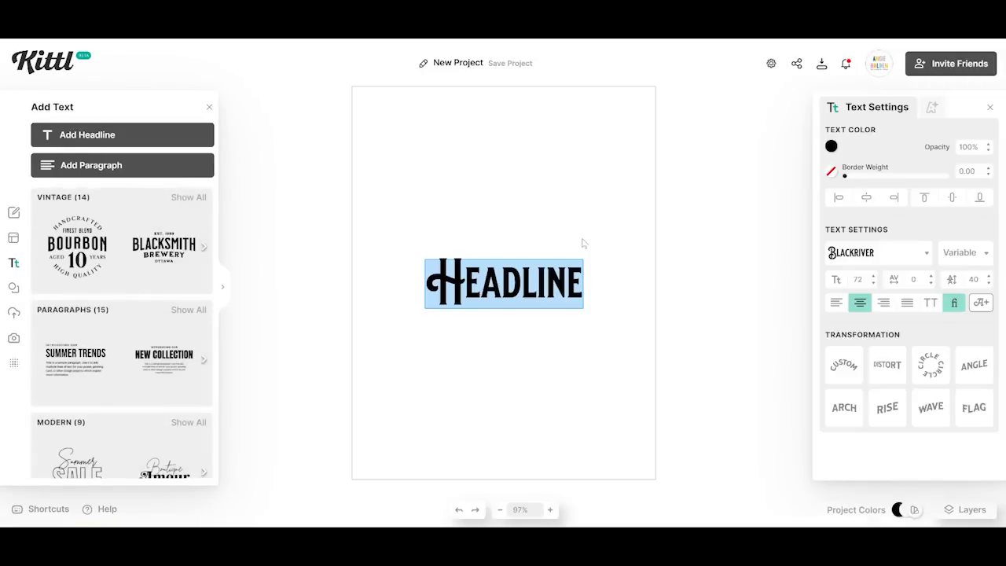
{"action": "type", "text": "Tennesee"}
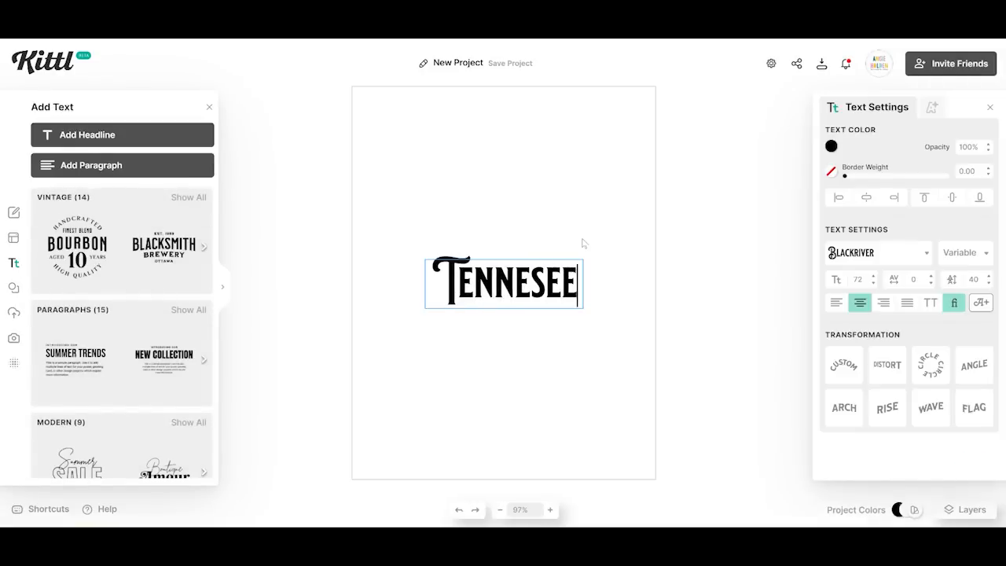
{"action": "key", "text": "BackSpace"}
{"action": "key", "text": "BackSpace"}
{"action": "type", "text": "see"}
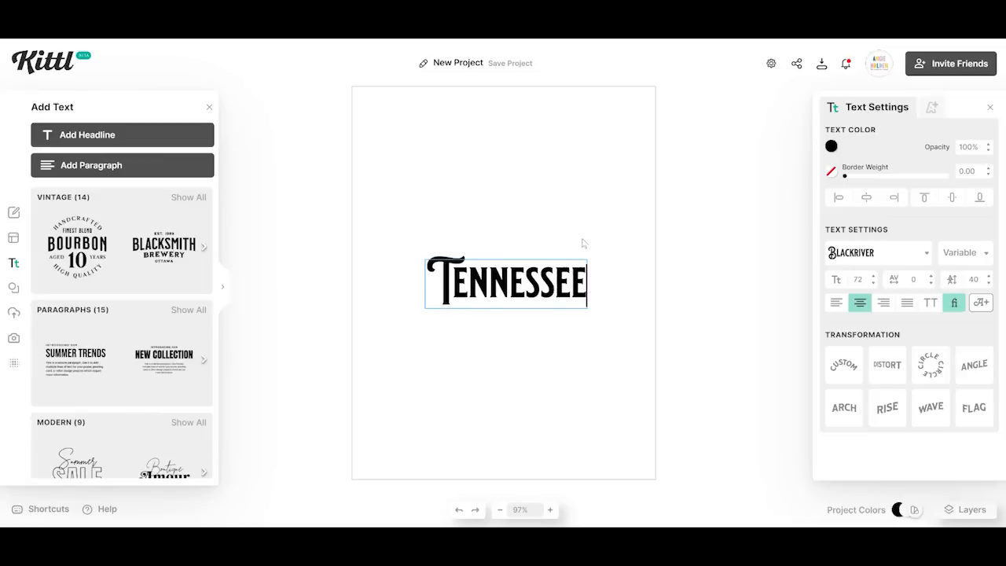
{"action": "left_click", "coordinate": [648, 251]}
Widen the Tennessee headline's text box and change its typeface to HT Modern Hand Sans
{"action": "left_click", "coordinate": [538, 293]}
{"action": "left_click_drag", "start_coordinate": [581, 310], "coordinate": [618, 310]}
{"action": "left_click", "coordinate": [926, 254]}
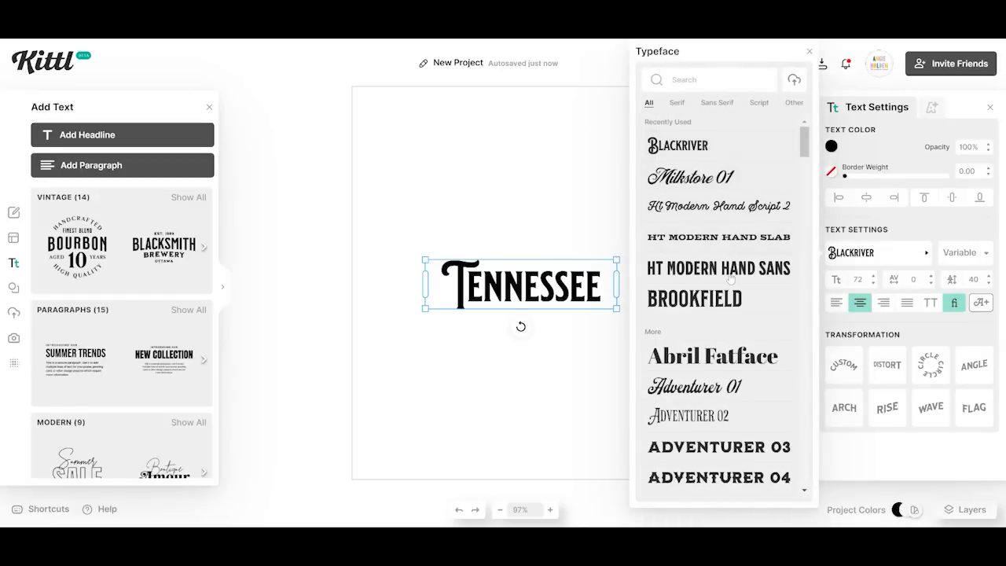
{"action": "scroll", "coordinate": [731, 280], "scroll_direction": "down", "scroll_amount": 12}
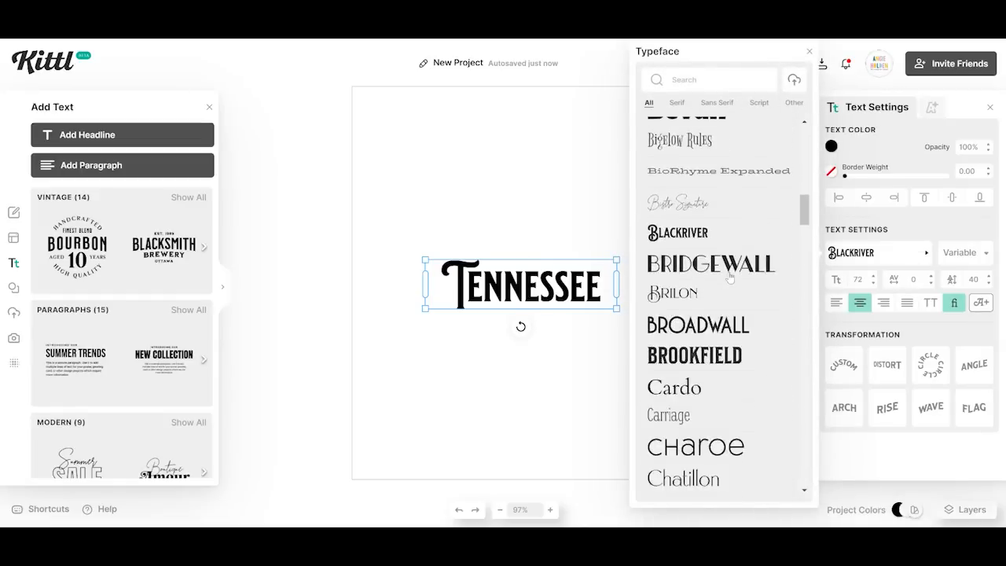
{"action": "scroll", "coordinate": [731, 277], "scroll_direction": "down", "scroll_amount": 2}
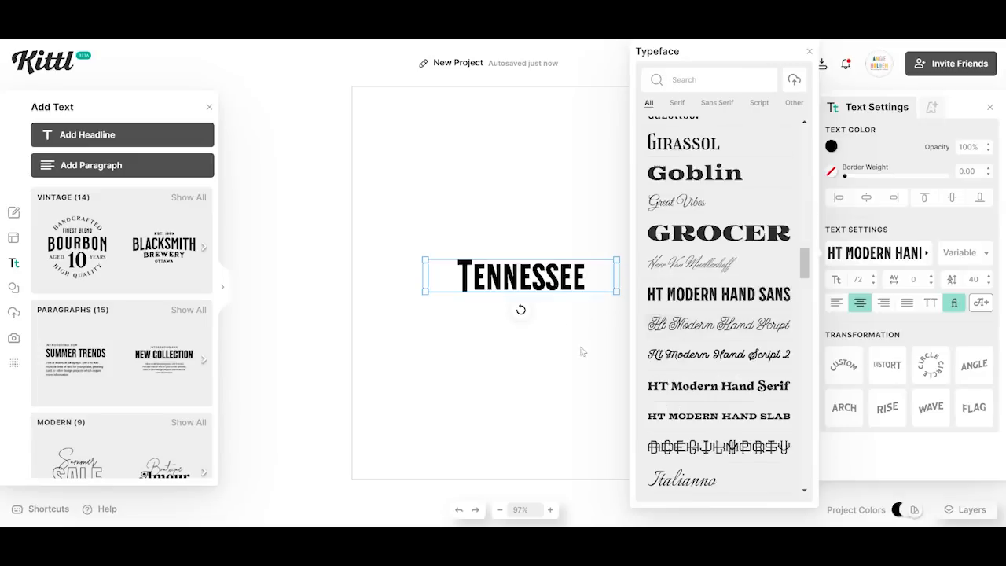
{"action": "left_click", "coordinate": [582, 349]}
{"action": "left_click", "coordinate": [582, 349]}
{"action": "left_click", "coordinate": [566, 265]}
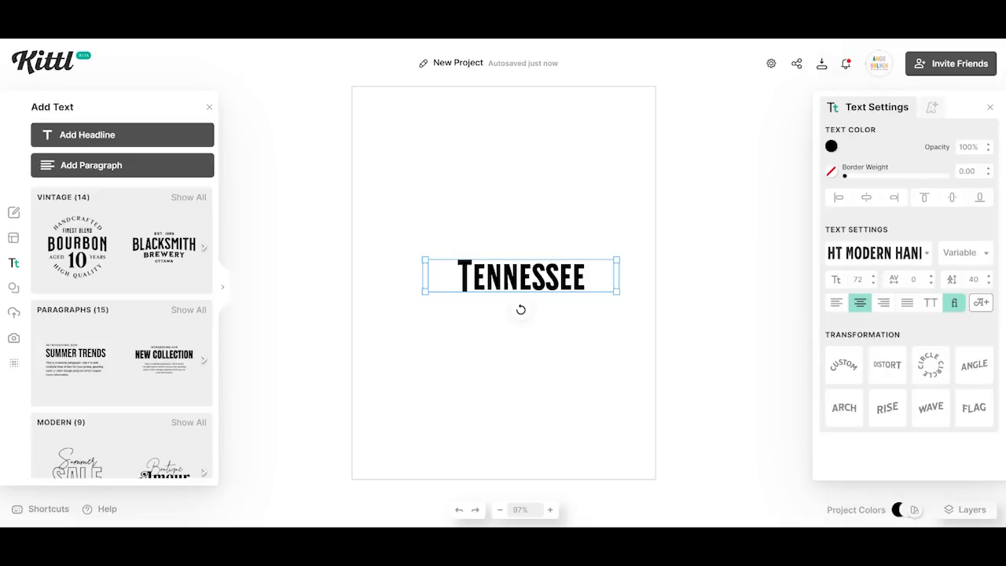
Slightly increase the width of the headline's letters with the variable font settings
{"action": "left_click", "coordinate": [987, 255]}
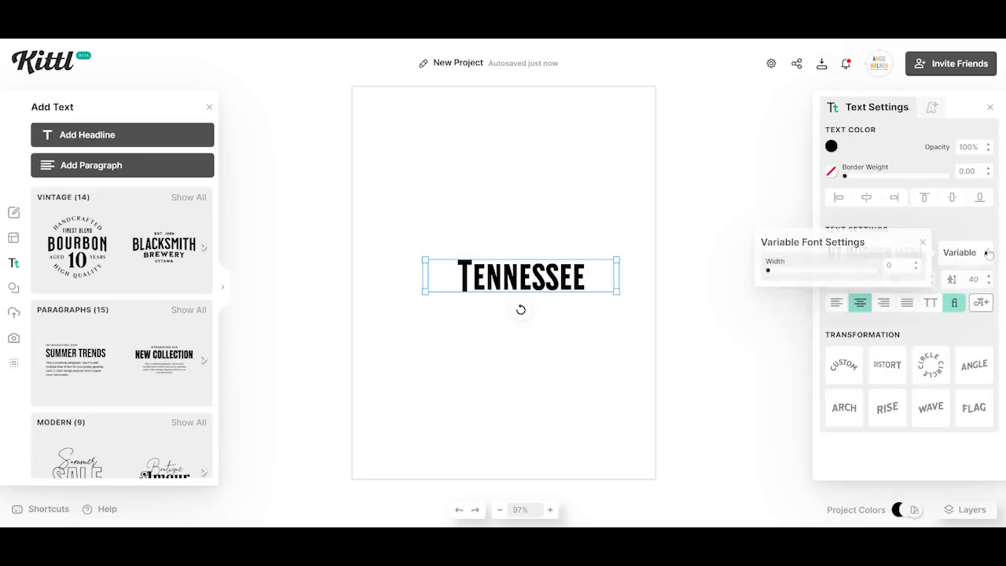
{"action": "left_click", "coordinate": [773, 275]}
{"action": "mouse_move", "coordinate": [783, 280]}
{"action": "left_mouse_down"}
{"action": "mouse_move", "coordinate": [804, 277]}
{"action": "mouse_move", "coordinate": [776, 276]}
{"action": "left_mouse_up"}
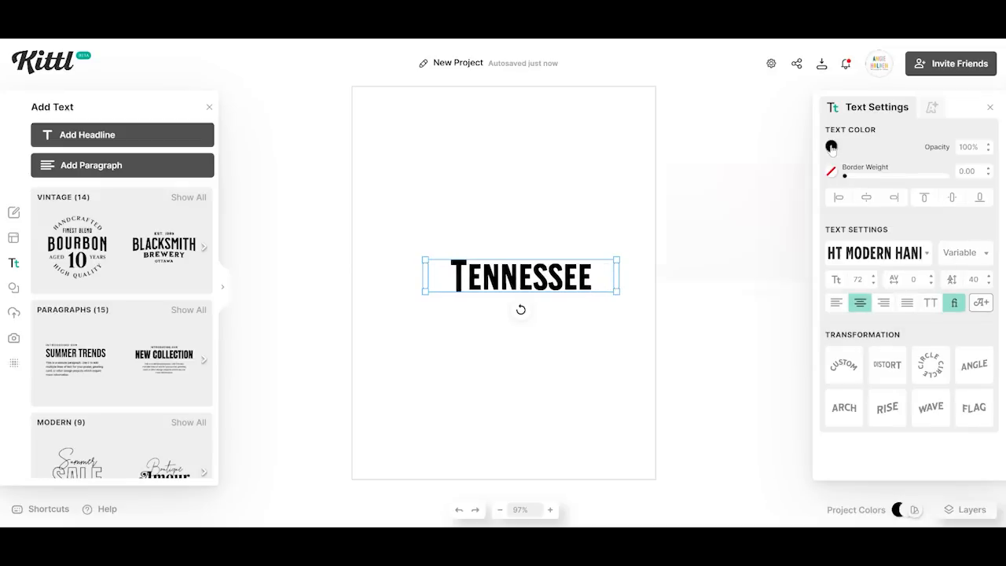
Look at the headline's text color, opacity and border weight options
{"action": "left_click", "coordinate": [832, 147]}
{"action": "left_click", "coordinate": [977, 144]}
{"action": "left_click_drag", "start_coordinate": [846, 177], "coordinate": [838, 201]}
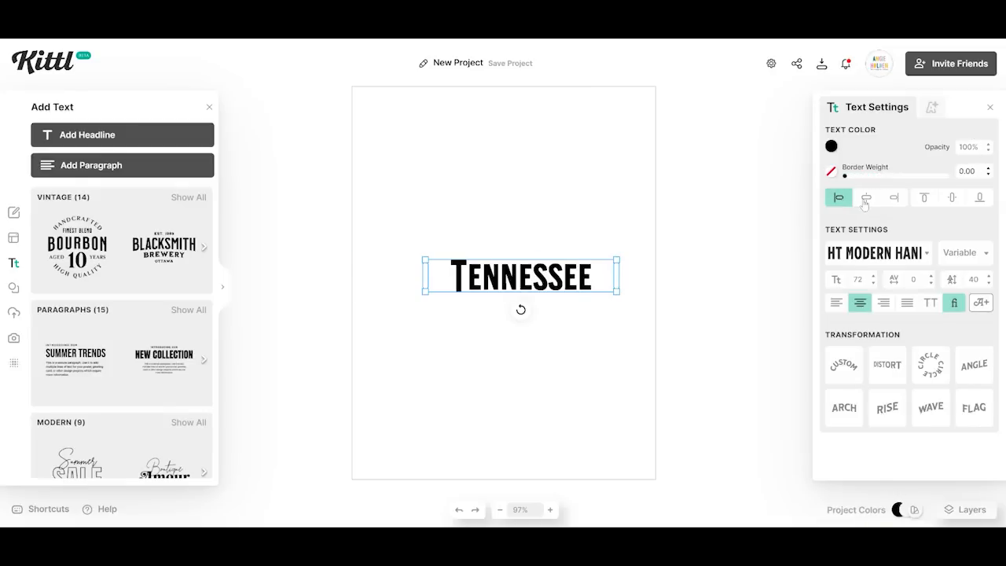
Try the artboard alignment options on the headline and center it horizontally and vertically on the artboard
{"action": "left_click", "coordinate": [838, 199]}
{"action": "left_click", "coordinate": [866, 198]}
{"action": "left_click", "coordinate": [899, 199]}
{"action": "left_click", "coordinate": [925, 199]}
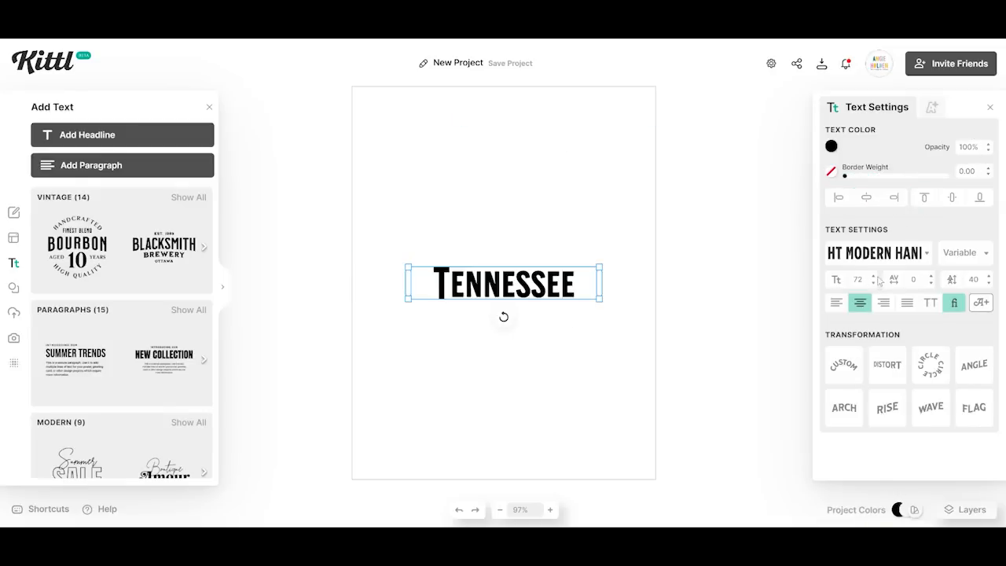
Increase the headline's font size to 75 and its letter spacing to 8
{"action": "left_click", "coordinate": [874, 277]}
{"action": "left_click", "coordinate": [874, 277]}
{"action": "left_click", "coordinate": [874, 276]}
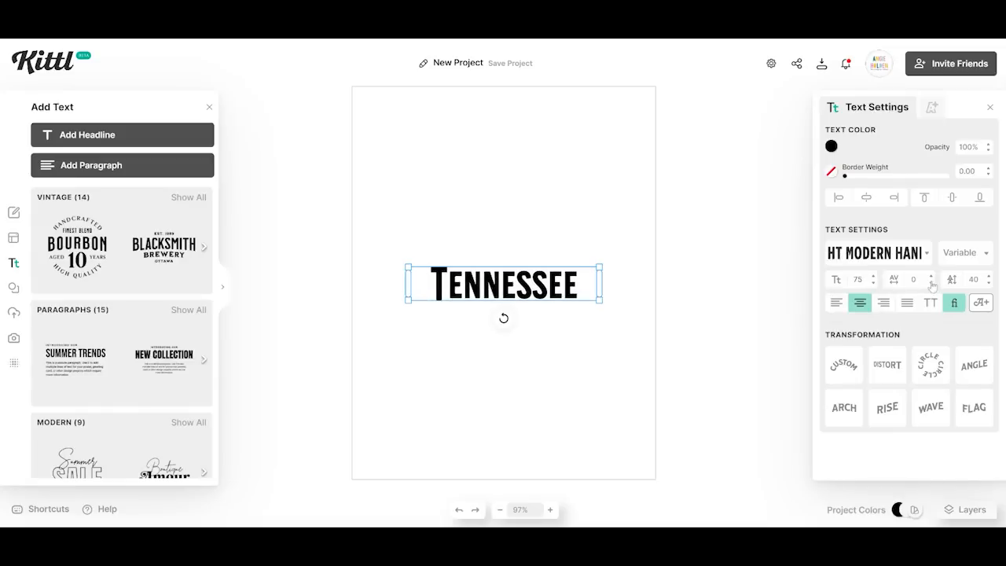
{"action": "left_click", "coordinate": [932, 278]}
{"action": "left_click", "coordinate": [933, 278]}
{"action": "left_click", "coordinate": [932, 277]}
{"action": "left_click", "coordinate": [932, 278]}
{"action": "left_click", "coordinate": [932, 277]}
{"action": "left_click", "coordinate": [933, 277]}
{"action": "left_click", "coordinate": [933, 277]}
{"action": "left_click", "coordinate": [932, 277]}
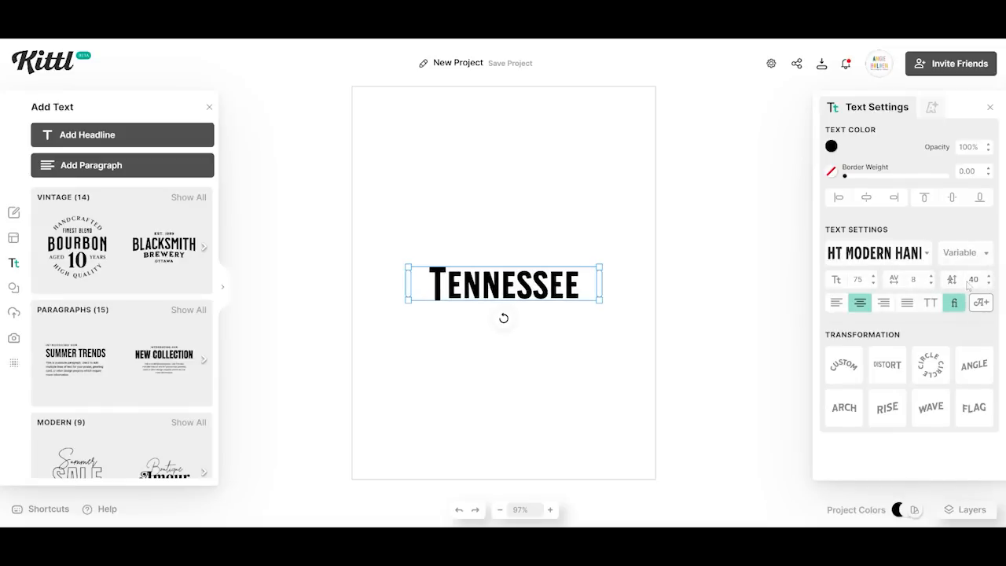
Try left, right and justified text alignment on the headline, restore centering, and switch all caps on and off
{"action": "left_click", "coordinate": [837, 303]}
{"action": "left_click", "coordinate": [884, 303]}
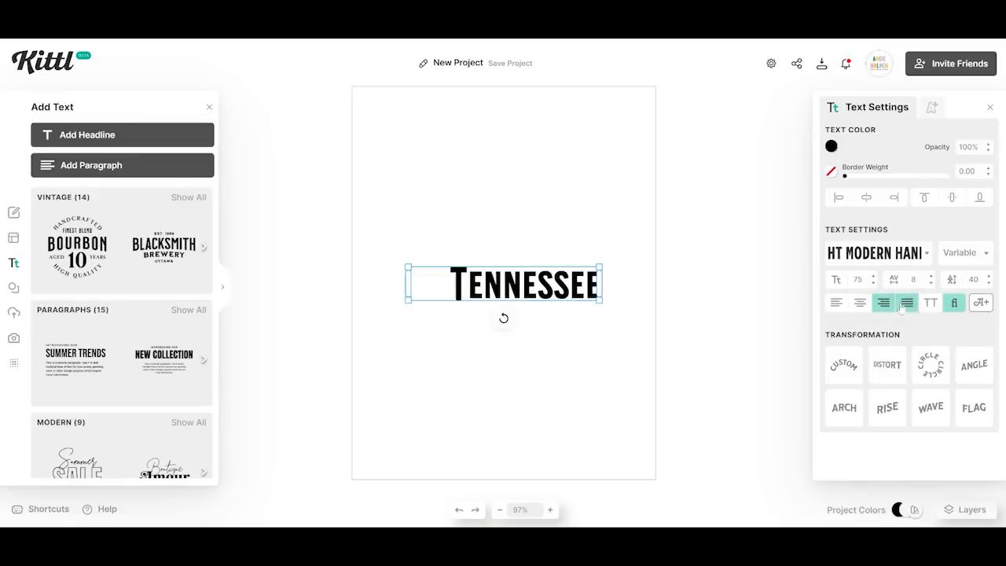
{"action": "left_click", "coordinate": [907, 303]}
{"action": "left_click", "coordinate": [860, 302]}
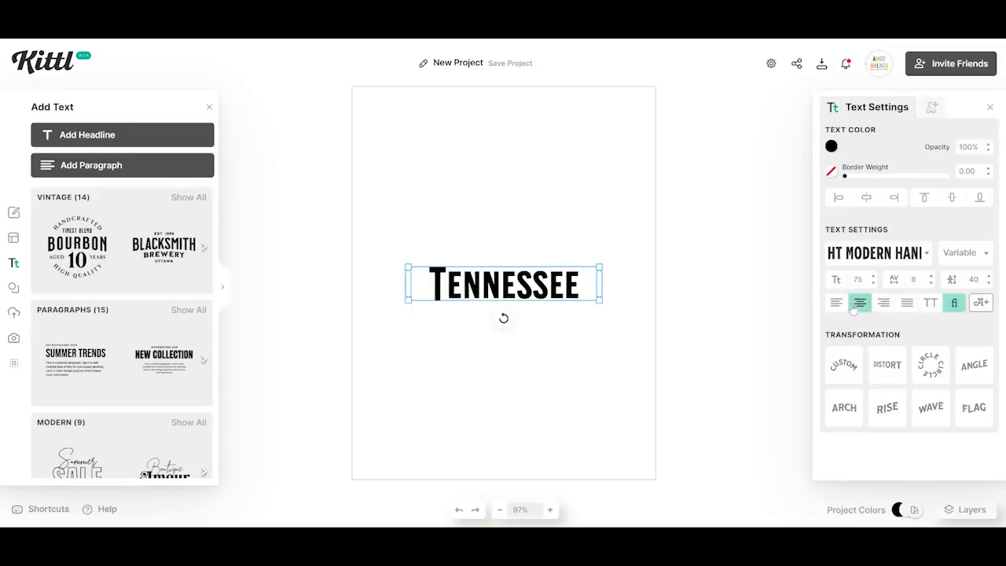
{"action": "left_click", "coordinate": [931, 304]}
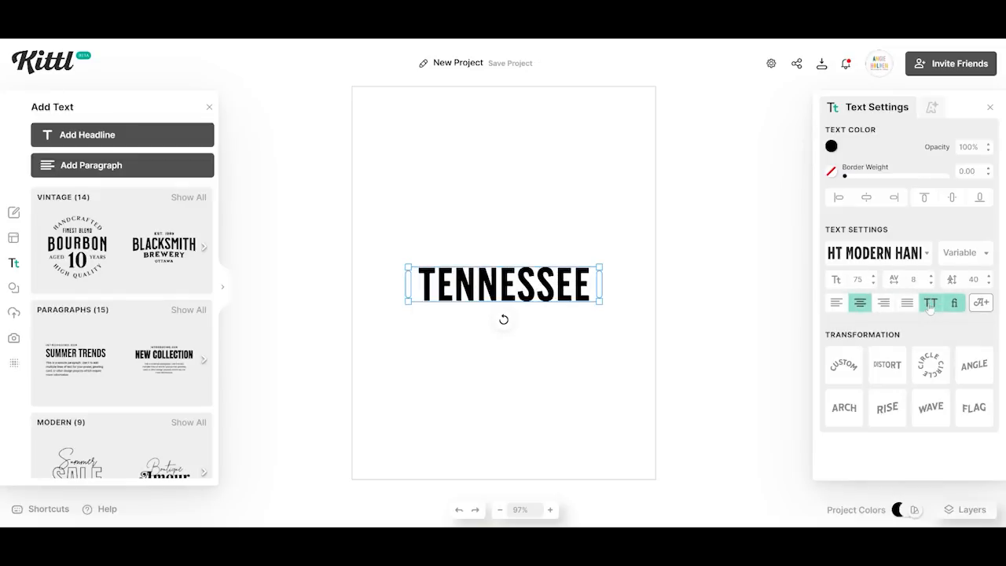
{"action": "left_click", "coordinate": [930, 305]}
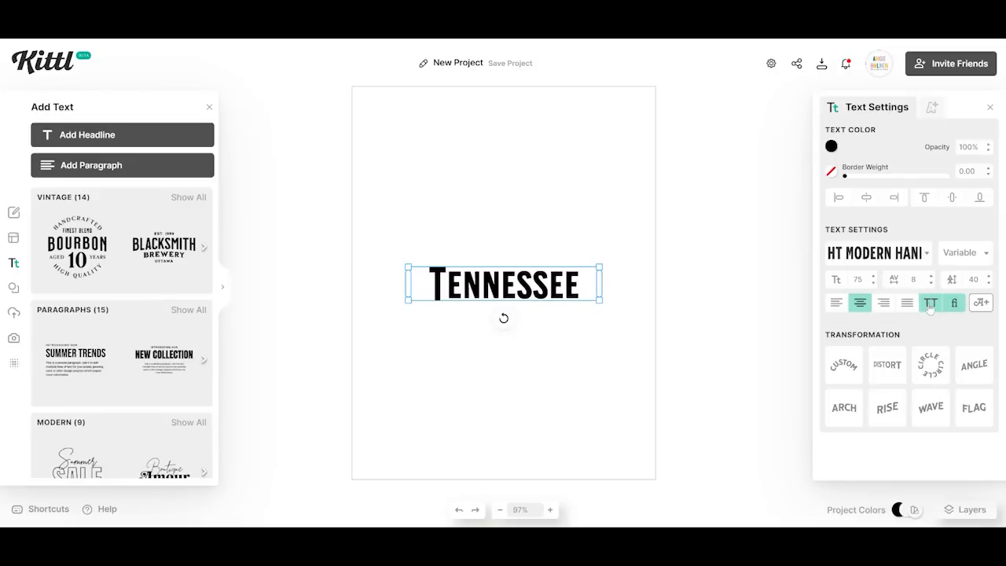
Browse the HT Modern Hand Sans glyphs and add a decorative swash T to the Tennessee headline
{"action": "left_click", "coordinate": [979, 304]}
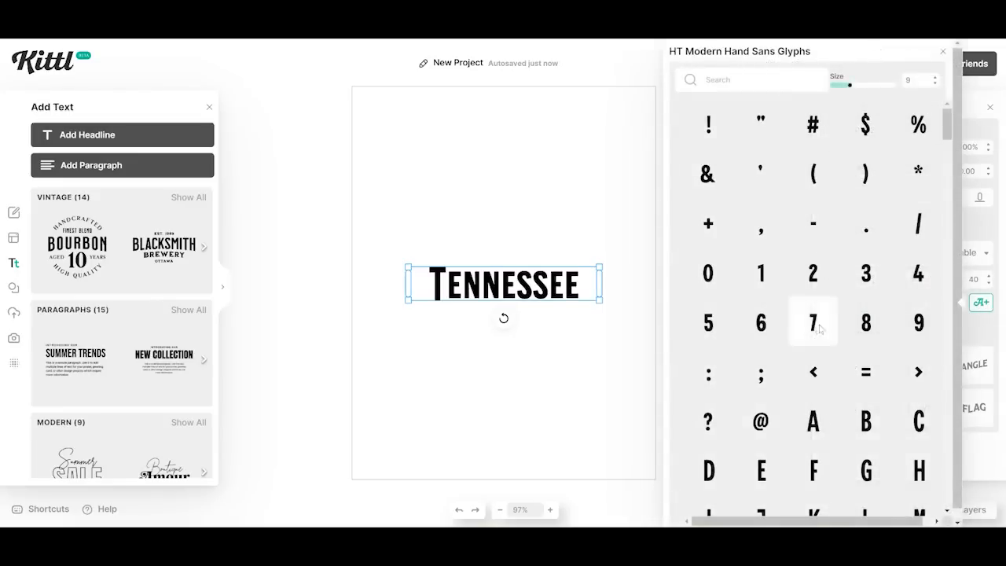
{"action": "scroll", "coordinate": [816, 327], "scroll_direction": "down", "scroll_amount": 12}
{"action": "scroll", "coordinate": [820, 329], "scroll_direction": "down", "scroll_amount": 10}
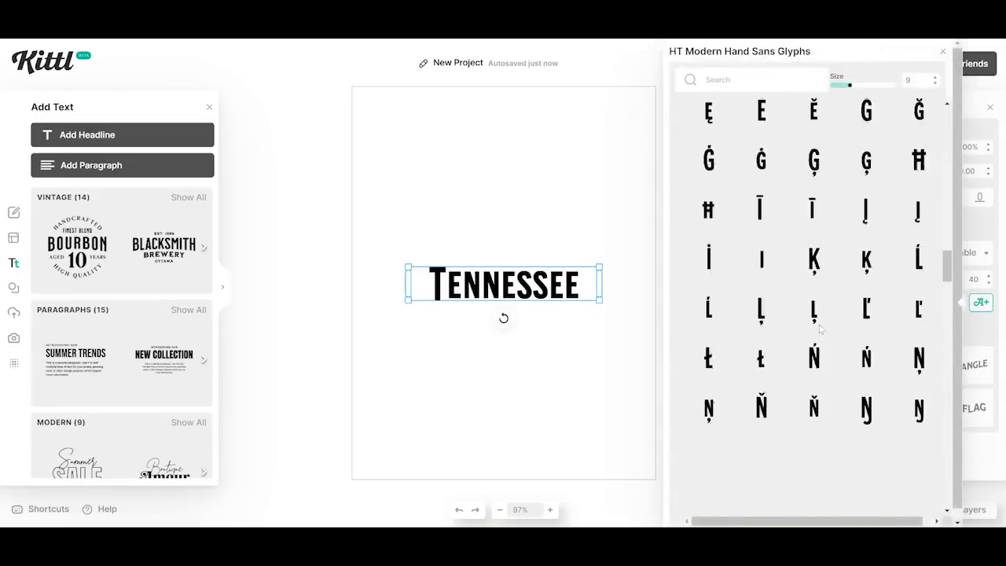
{"action": "scroll", "coordinate": [820, 328], "scroll_direction": "down", "scroll_amount": 12}
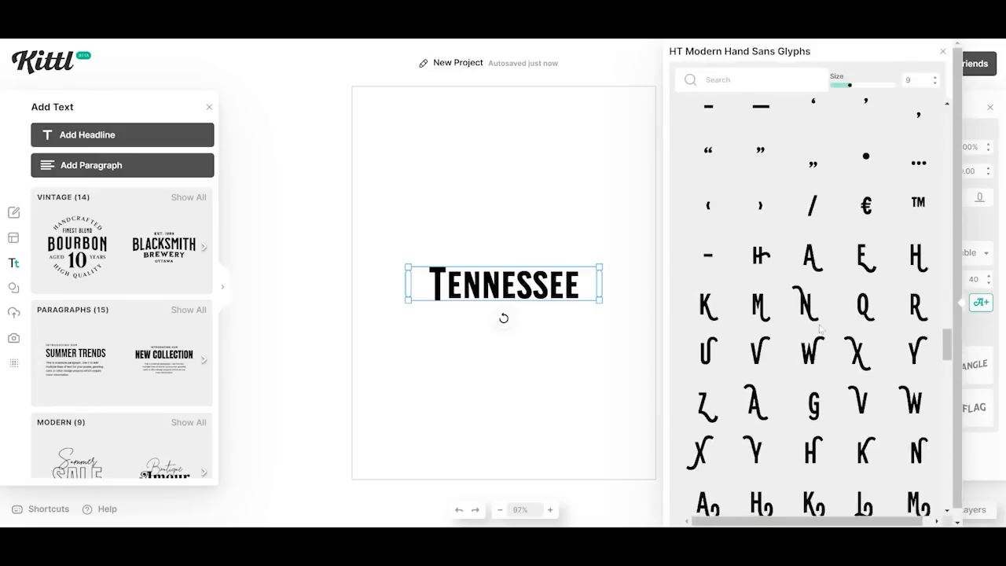
{"action": "scroll", "coordinate": [820, 328], "scroll_direction": "down", "scroll_amount": 5}
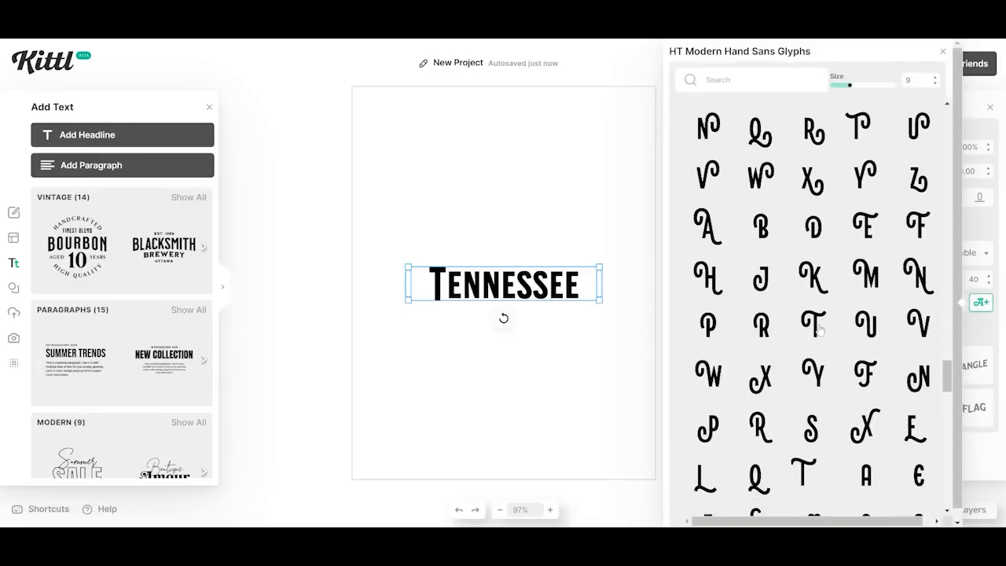
{"action": "left_click", "coordinate": [861, 125]}
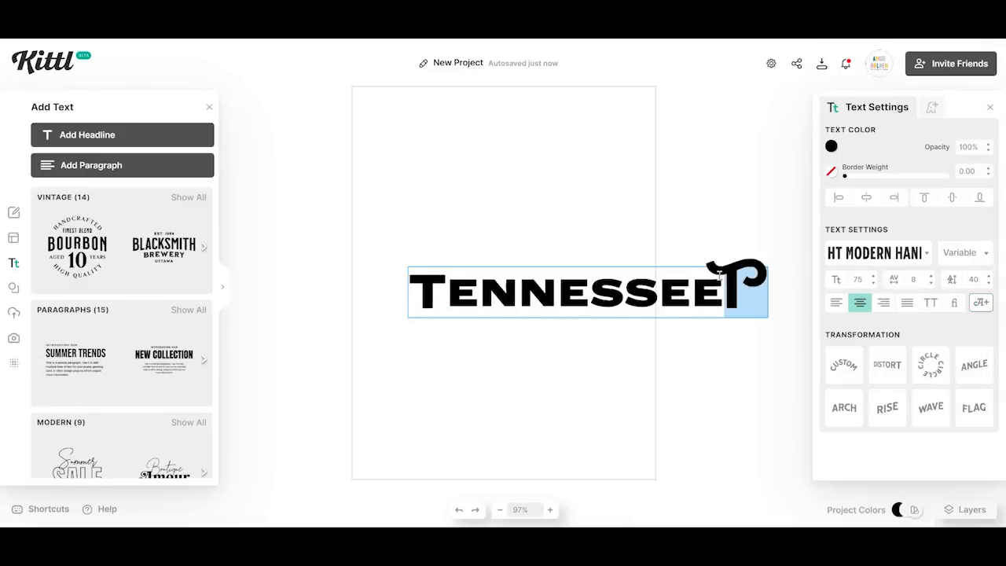
Move the swash T to the start of the headline and remove the plain T it replaces
{"action": "key", "text": "ctrl+x"}
{"action": "left_click", "coordinate": [437, 289]}
{"action": "key", "text": "ctrl+v"}
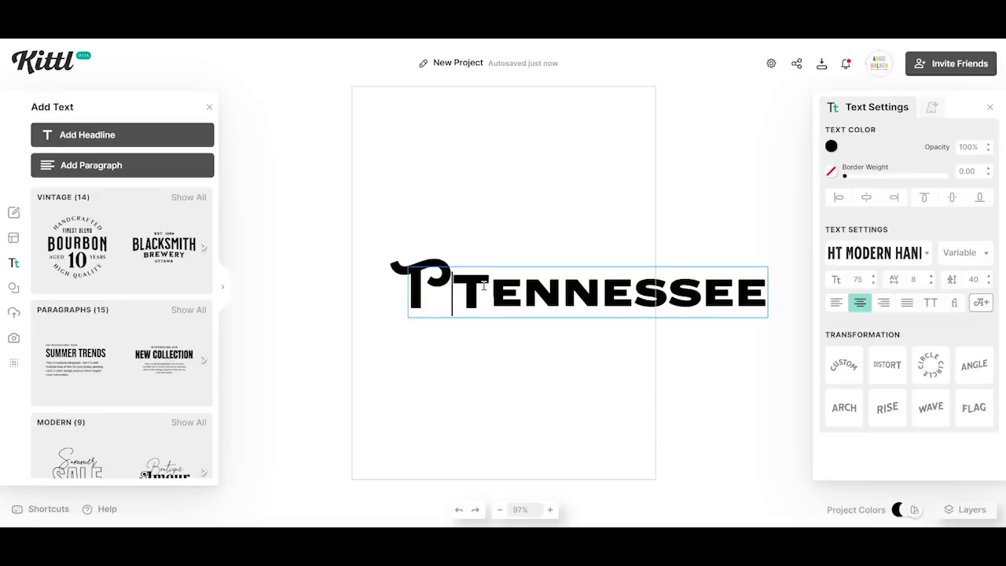
{"action": "key", "text": "Delete"}
{"action": "key", "text": "Escape"}
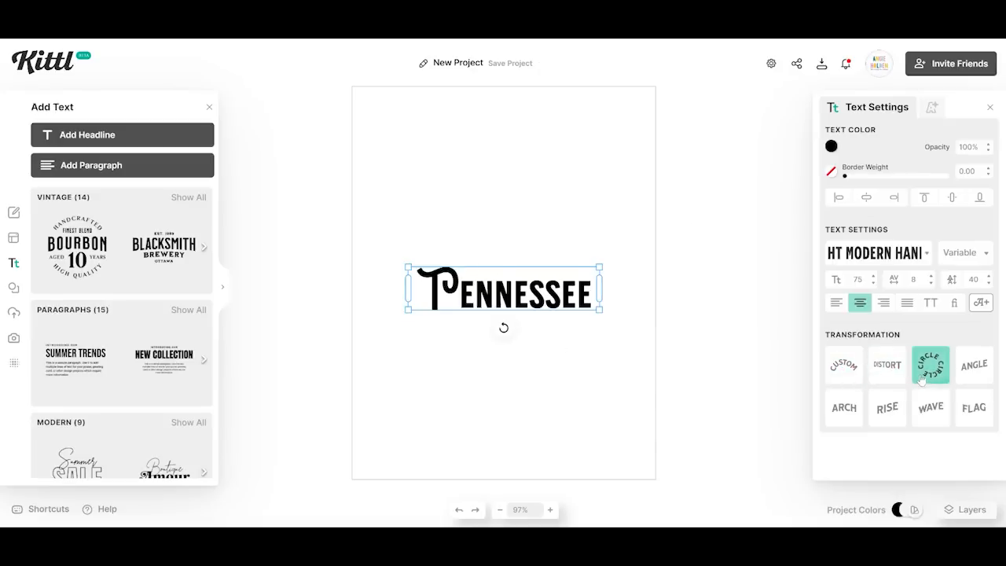
Try the Custom, Circle and Angle transformations on the headline, reshaping the text path of each
{"action": "left_click", "coordinate": [846, 370]}
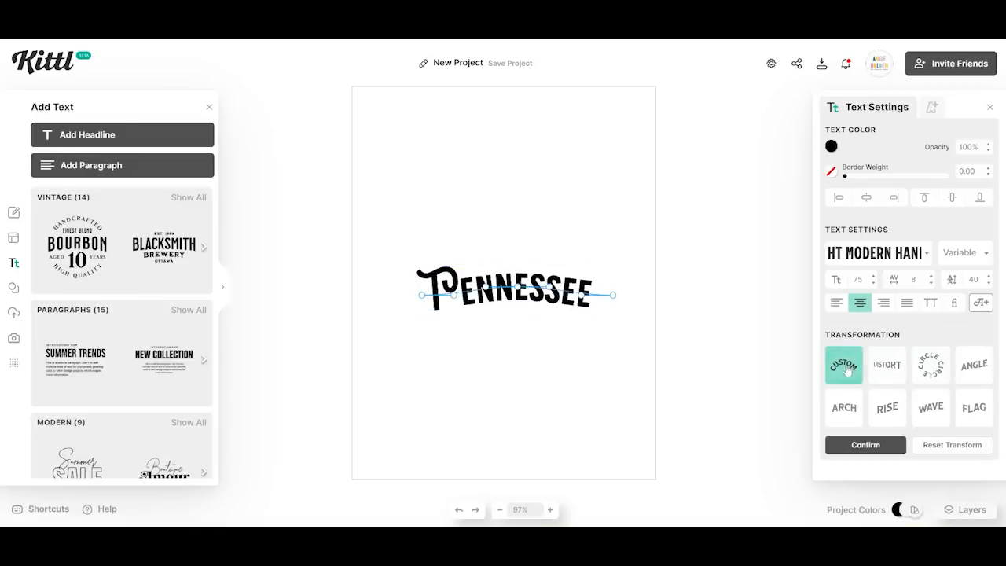
{"action": "left_click_drag", "start_coordinate": [519, 287], "coordinate": [523, 269]}
{"action": "left_click_drag", "start_coordinate": [583, 294], "coordinate": [599, 272]}
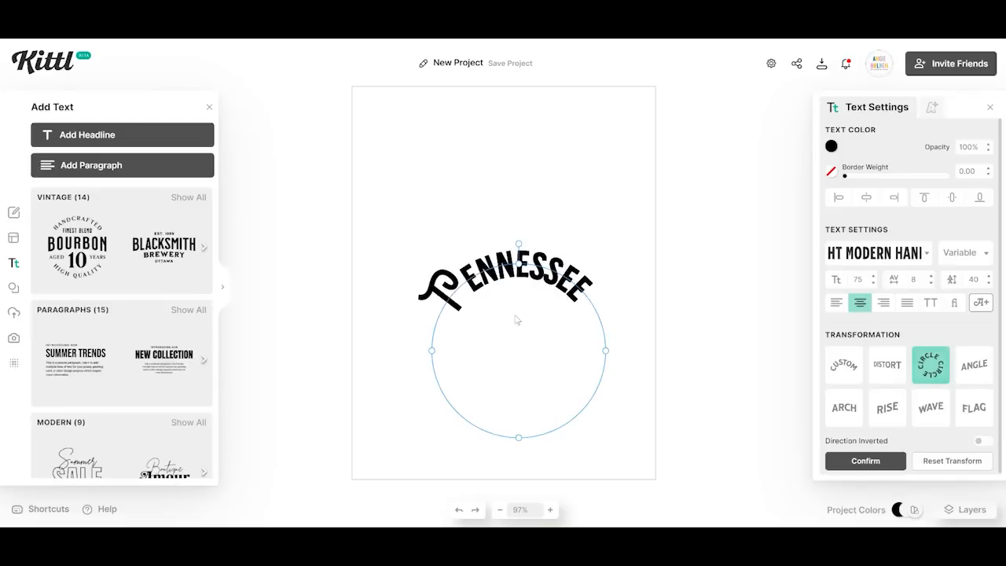
{"action": "mouse_move", "coordinate": [518, 437]}
{"action": "left_mouse_down"}
{"action": "mouse_move", "coordinate": [514, 353]}
{"action": "mouse_move", "coordinate": [508, 425]}
{"action": "left_mouse_up"}
{"action": "left_click", "coordinate": [975, 364]}
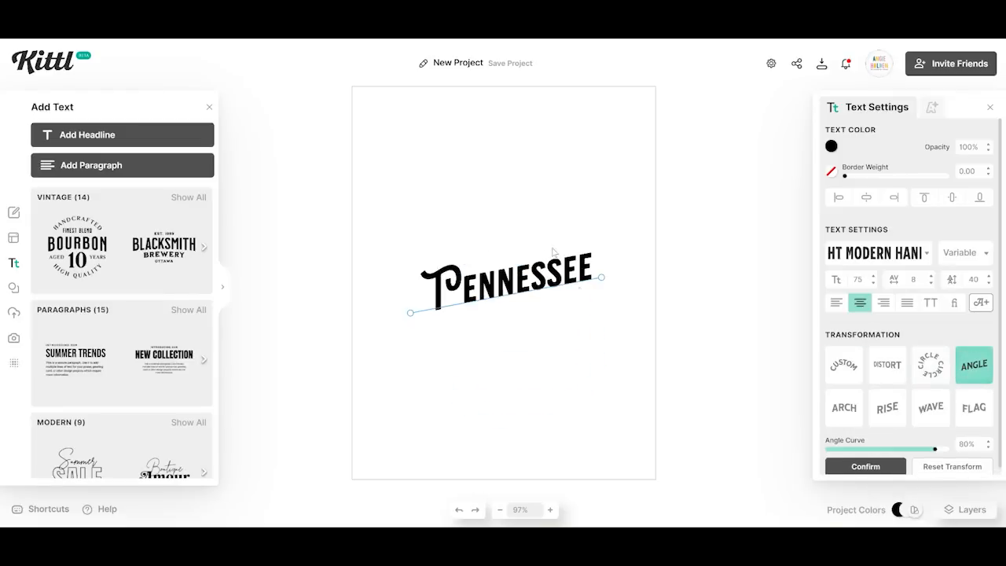
{"action": "left_click_drag", "start_coordinate": [603, 288], "coordinate": [611, 247]}
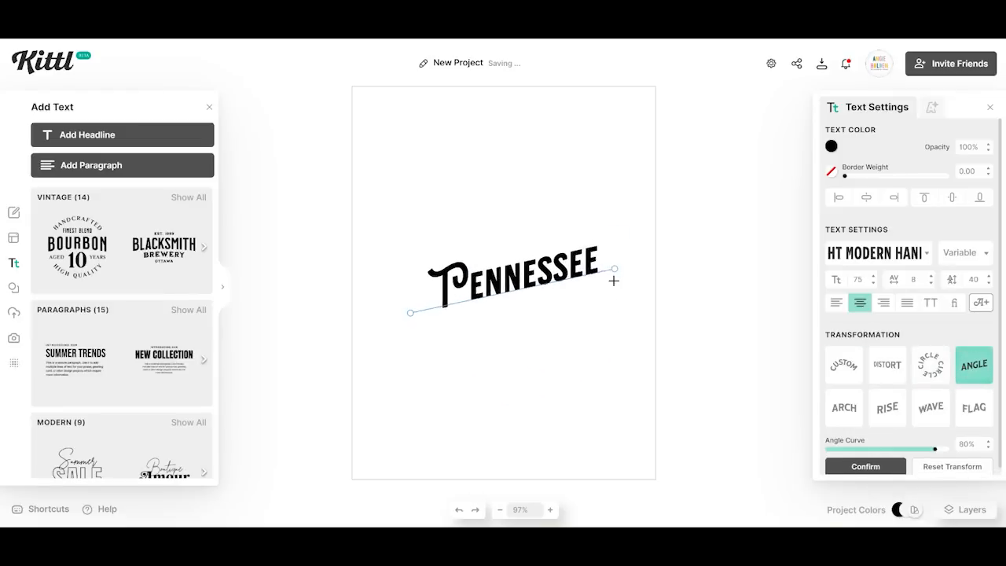
Try the Arch transformation at a 69% curve, then Rise, Wave and Flag, and return the headline to a flat Arch with 0% curve
{"action": "left_click", "coordinate": [843, 415]}
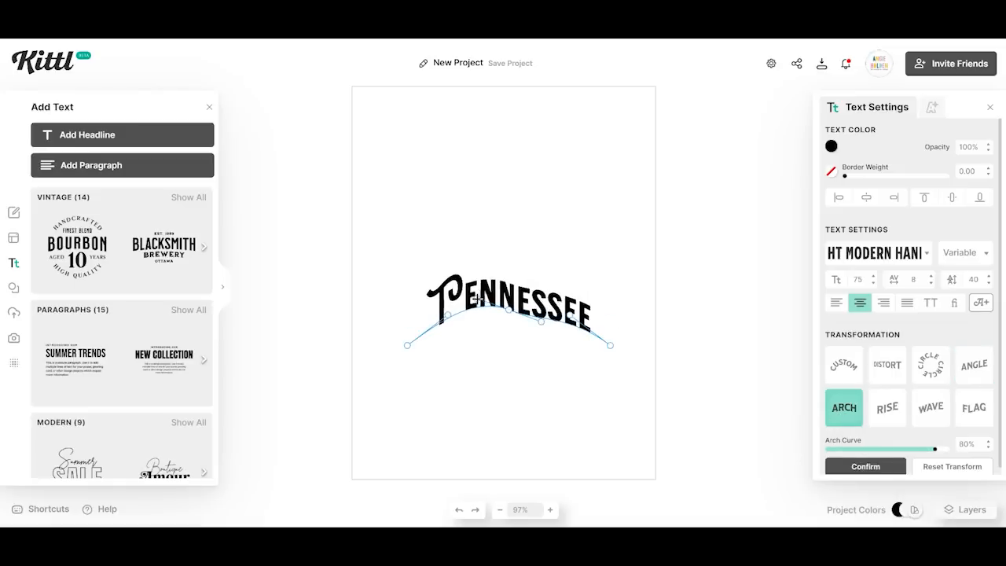
{"action": "mouse_move", "coordinate": [935, 449]}
{"action": "left_mouse_down"}
{"action": "mouse_move", "coordinate": [909, 450]}
{"action": "mouse_move", "coordinate": [929, 454]}
{"action": "left_mouse_up"}
{"action": "left_click", "coordinate": [887, 408]}
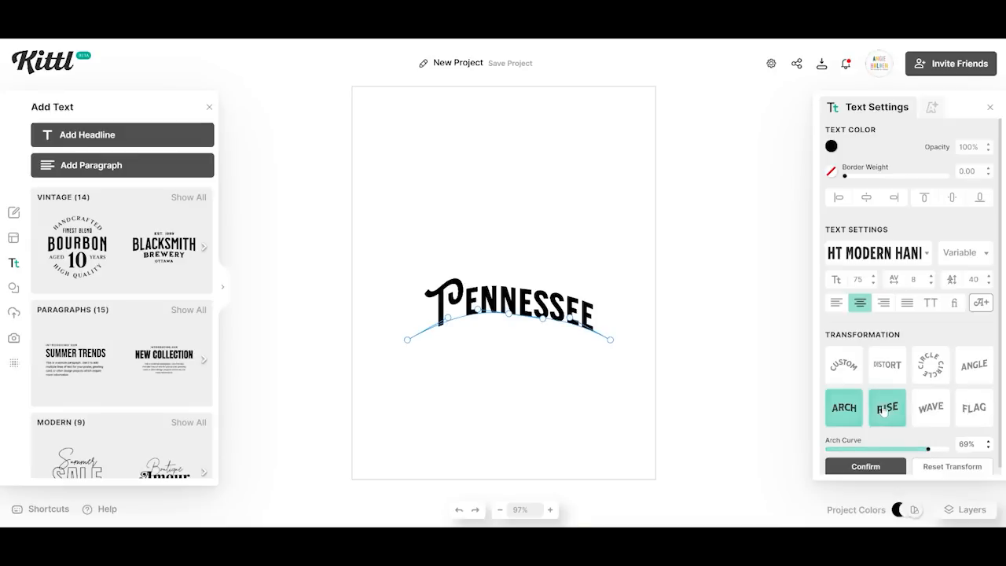
{"action": "left_click", "coordinate": [931, 409]}
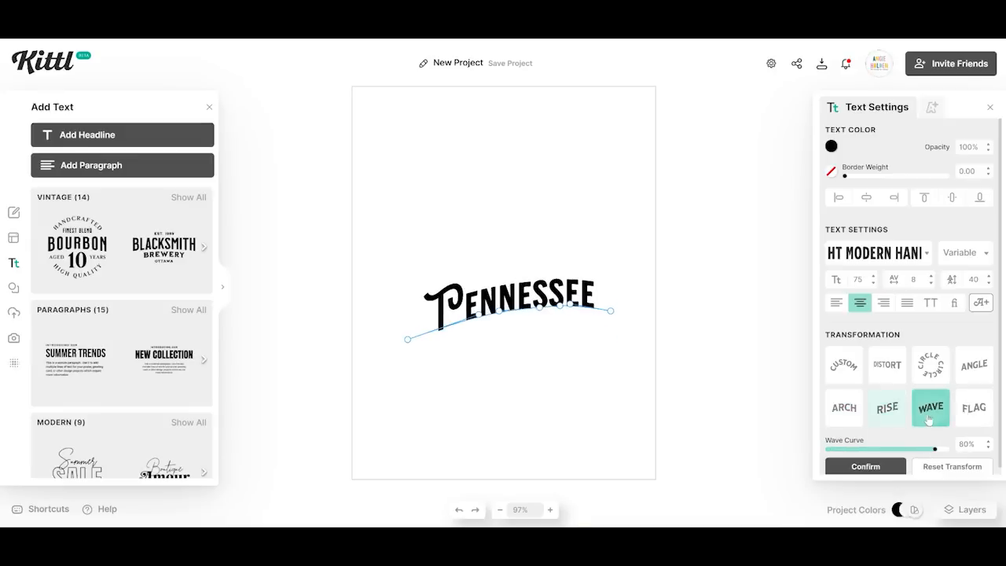
{"action": "left_click", "coordinate": [973, 417]}
{"action": "mouse_move", "coordinate": [482, 336]}
{"action": "left_mouse_down"}
{"action": "mouse_move", "coordinate": [473, 327]}
{"action": "mouse_move", "coordinate": [475, 345]}
{"action": "mouse_move", "coordinate": [475, 336]}
{"action": "left_mouse_up"}
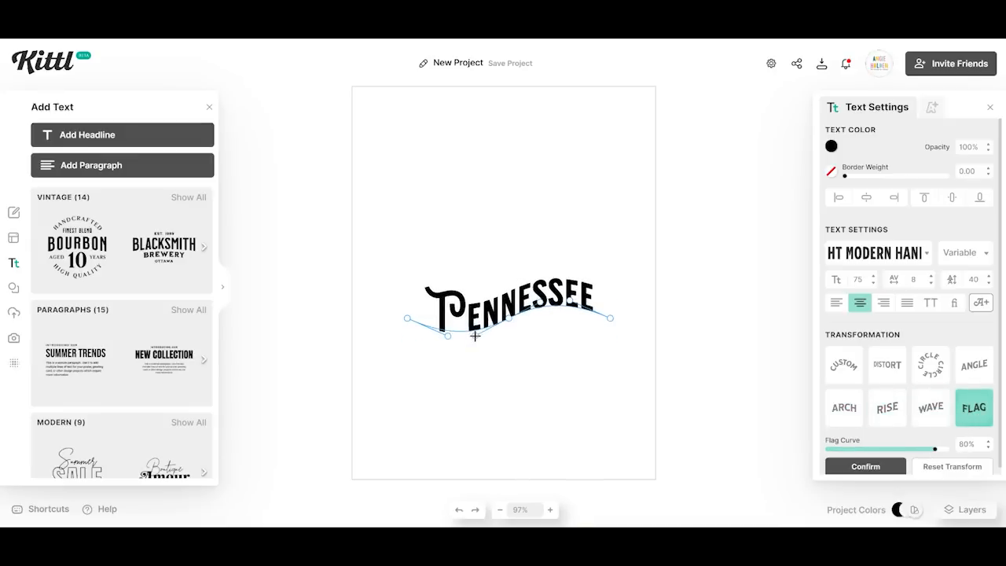
{"action": "left_click_drag", "start_coordinate": [576, 305], "coordinate": [567, 334]}
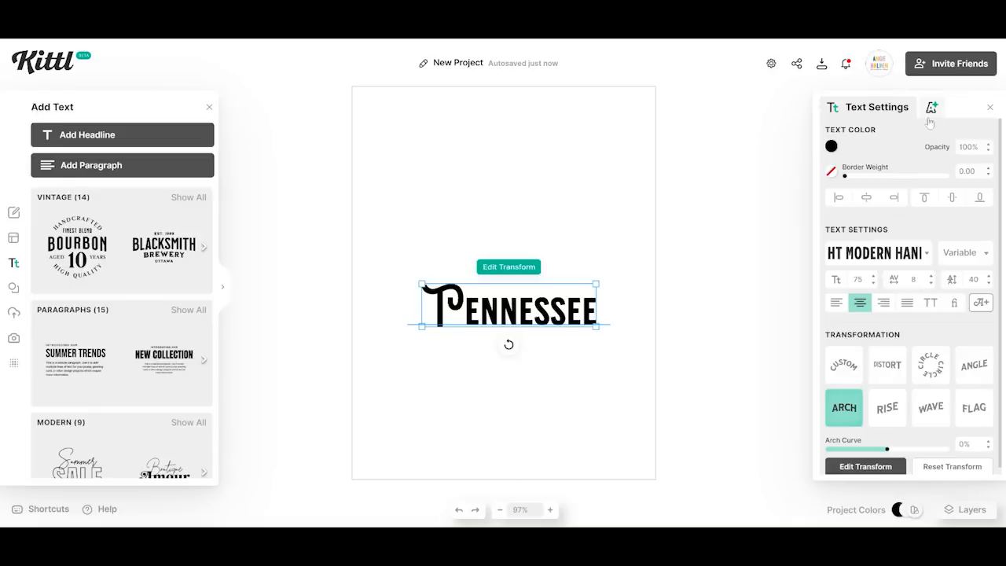
Apply a Drop Shadow to the headline with offset 55, angle -121° and blur 0
{"action": "left_click", "coordinate": [932, 108]}
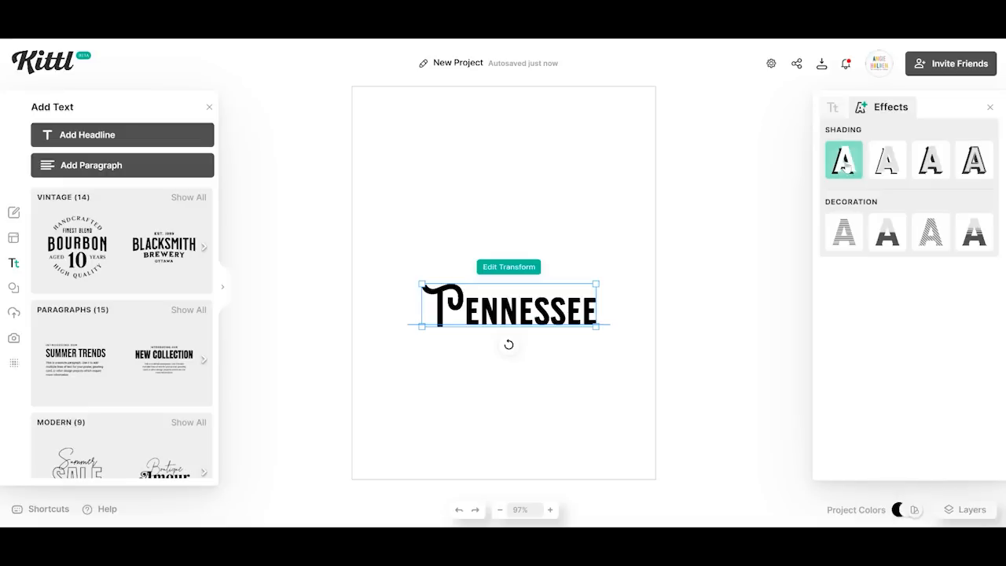
{"action": "left_click", "coordinate": [845, 165]}
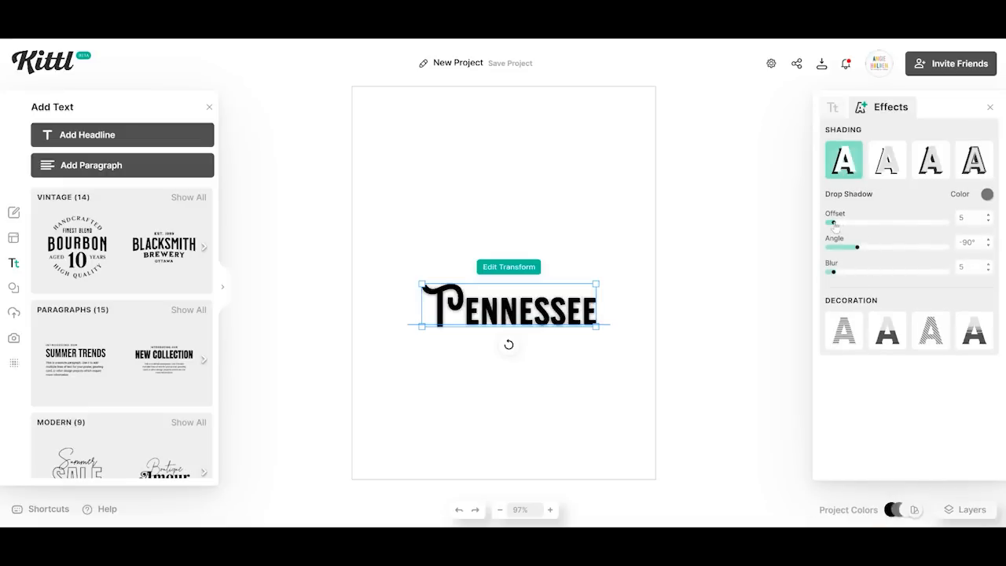
{"action": "left_click_drag", "start_coordinate": [857, 229], "coordinate": [806, 283]}
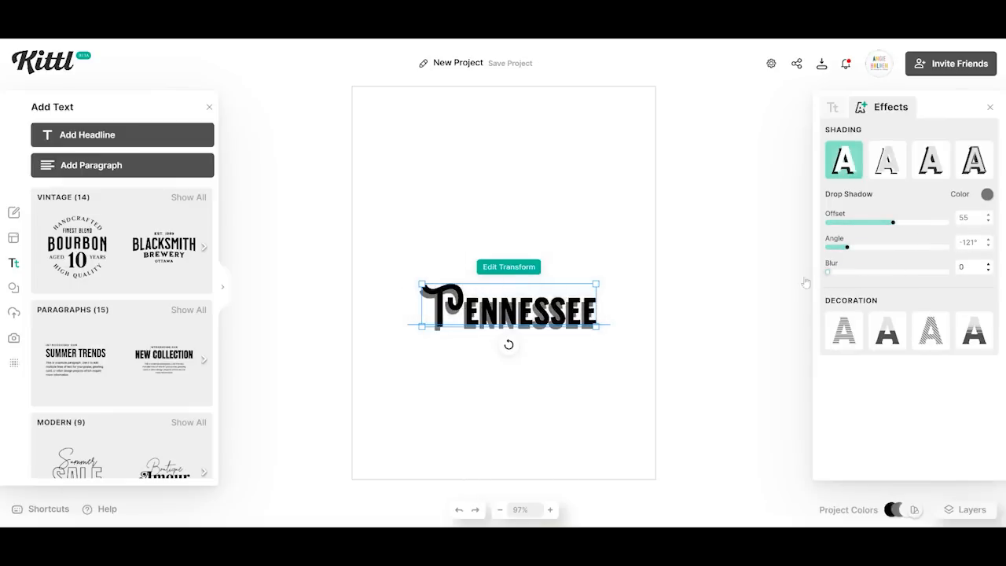
Compare the Horizontal Lines, diagonal lines, Fading Color Cut and Color Cut decorations on the headline
{"action": "left_click", "coordinate": [885, 337]}
{"action": "left_click", "coordinate": [844, 330]}
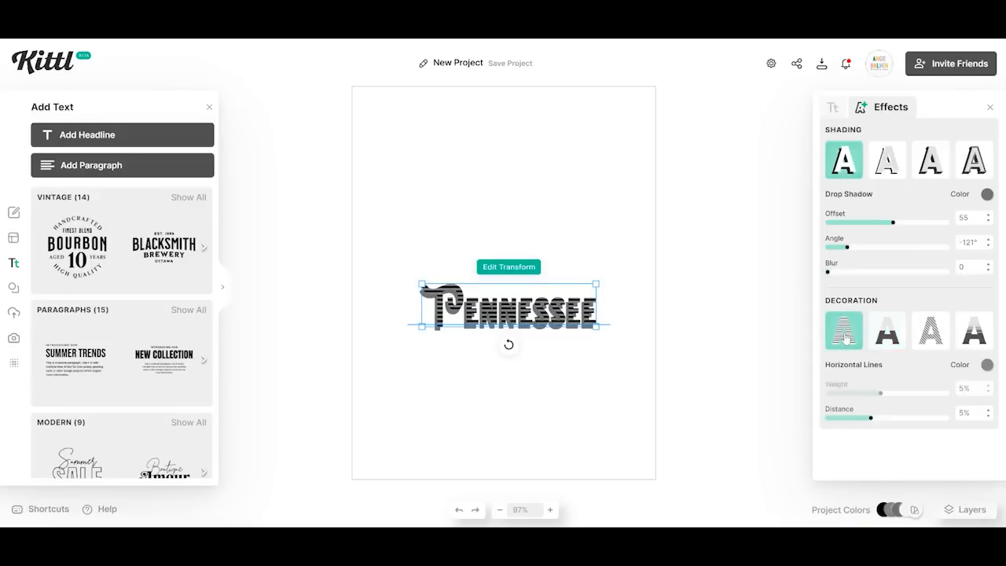
{"action": "left_click", "coordinate": [931, 330]}
{"action": "left_click", "coordinate": [973, 333]}
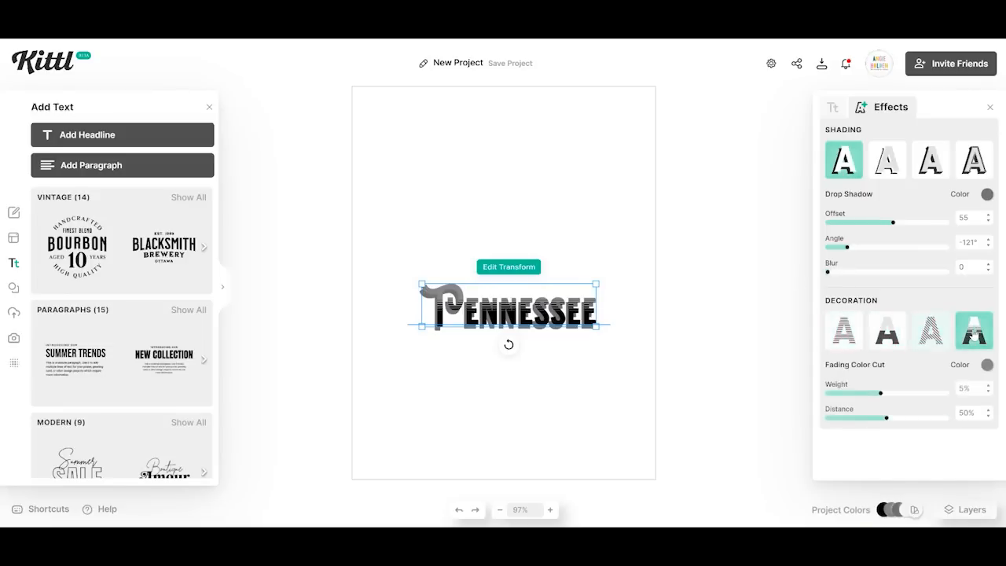
{"action": "left_click", "coordinate": [845, 337]}
{"action": "left_click", "coordinate": [890, 335]}
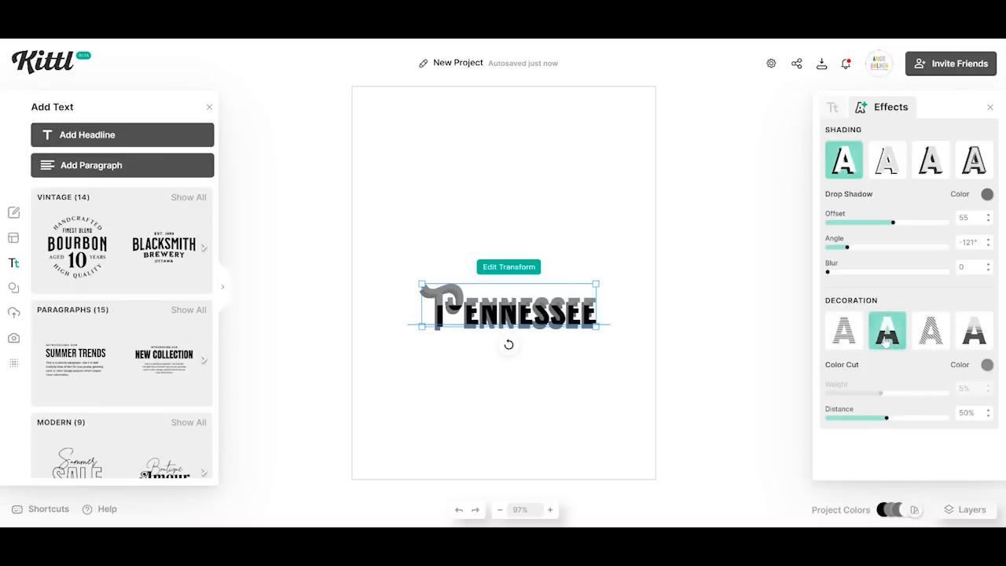
Adjust the Color Cut distance, and switch the decoration to Fading Color Cut with 8% weight and 58% distance
{"action": "left_click_drag", "start_coordinate": [884, 419], "coordinate": [866, 427]}
{"action": "left_click", "coordinate": [975, 331]}
{"action": "left_click_drag", "start_coordinate": [894, 394], "coordinate": [897, 424]}
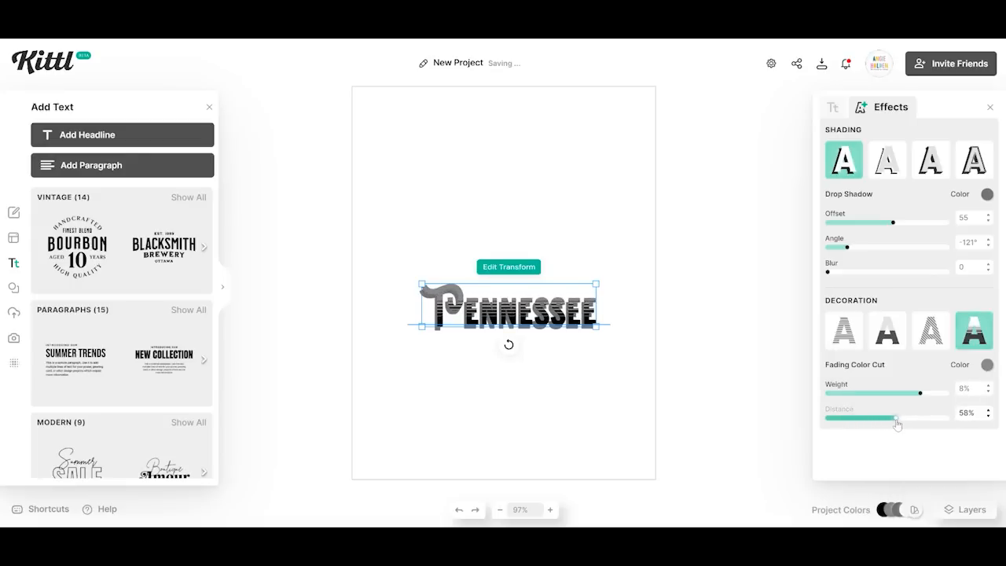
Try Line Shadow, a blue Block Shadow with offset 12, and Detailed 3d Shadow on the headline, combined with the Color Cut decoration
{"action": "left_click", "coordinate": [889, 164]}
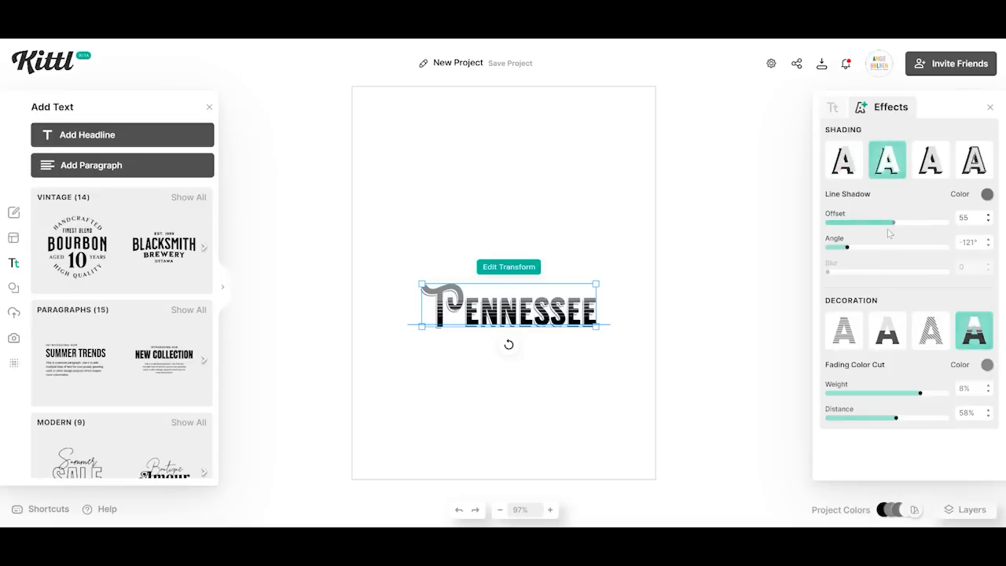
{"action": "left_click", "coordinate": [891, 332]}
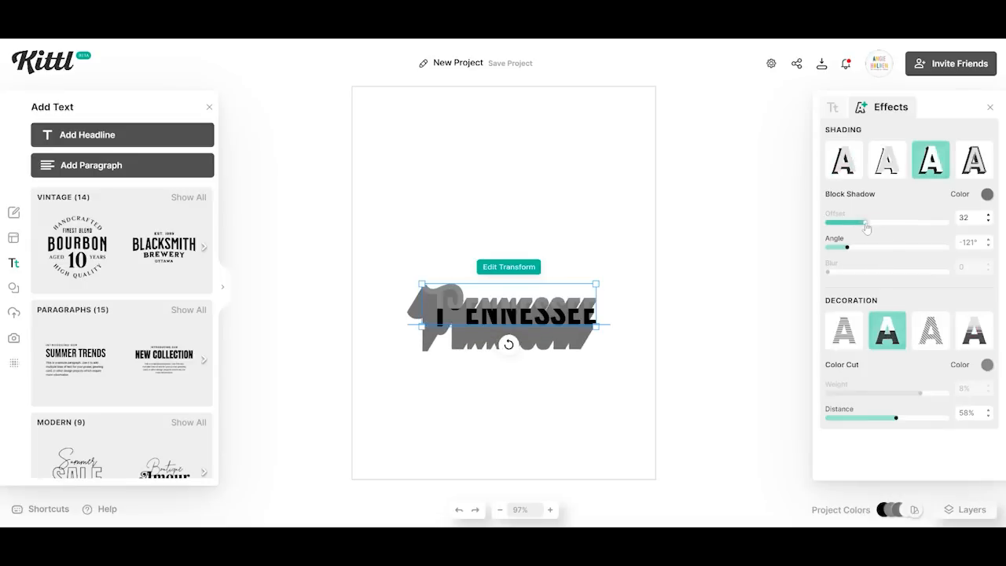
{"action": "left_click_drag", "start_coordinate": [867, 228], "coordinate": [842, 234]}
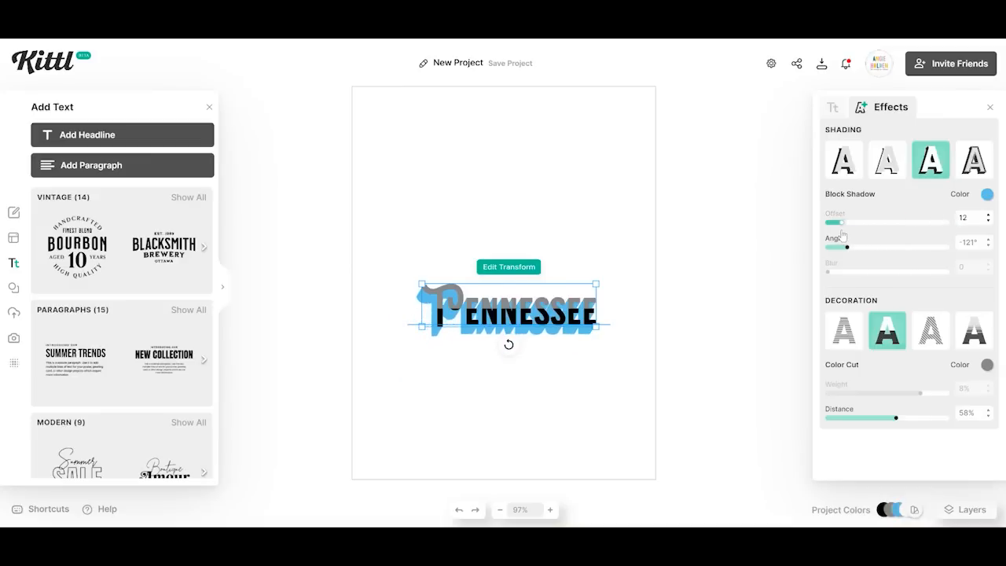
{"action": "left_click", "coordinate": [974, 160]}
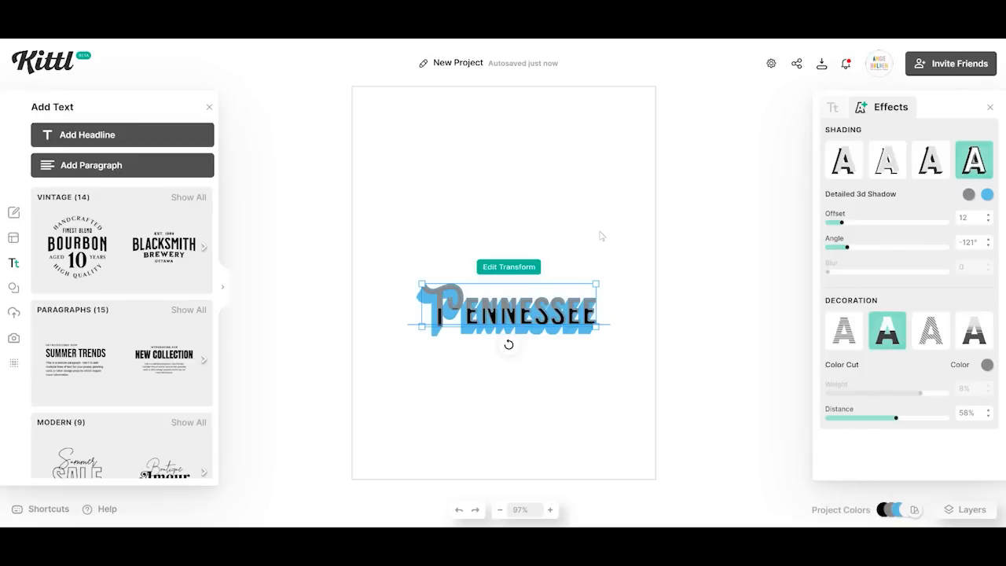
Select the styled headline and delete it from the artboard
{"action": "left_click_drag", "start_coordinate": [618, 359], "coordinate": [359, 257]}
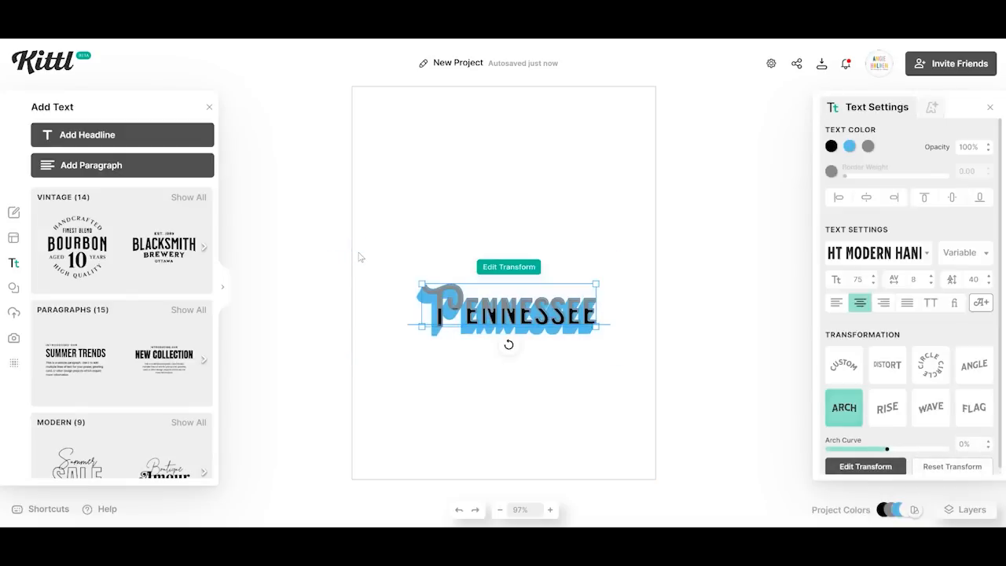
{"action": "key", "text": "Delete"}
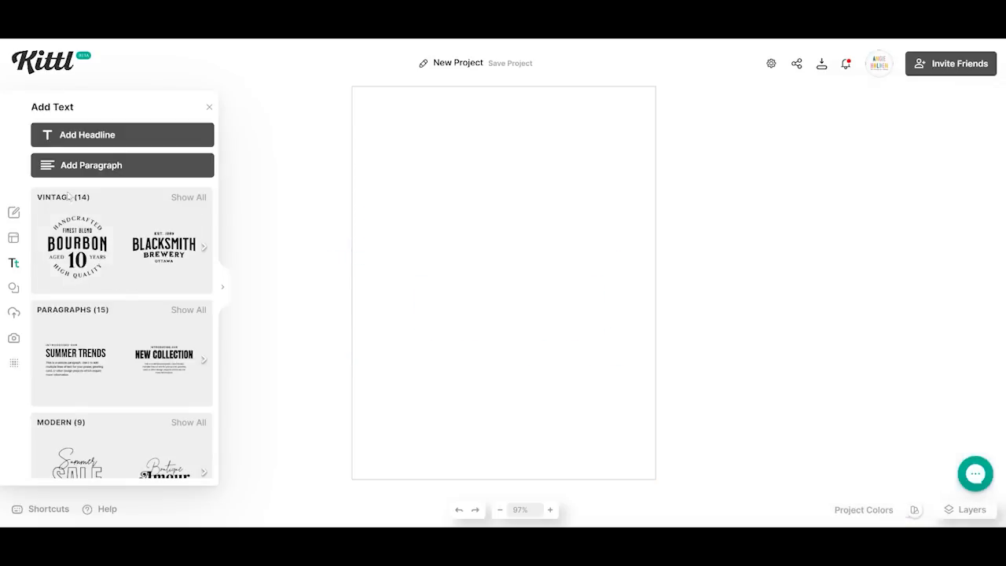
Look through all the ready-made text designs in the Decorated category
{"action": "scroll", "coordinate": [89, 251], "scroll_direction": "down", "scroll_amount": 5}
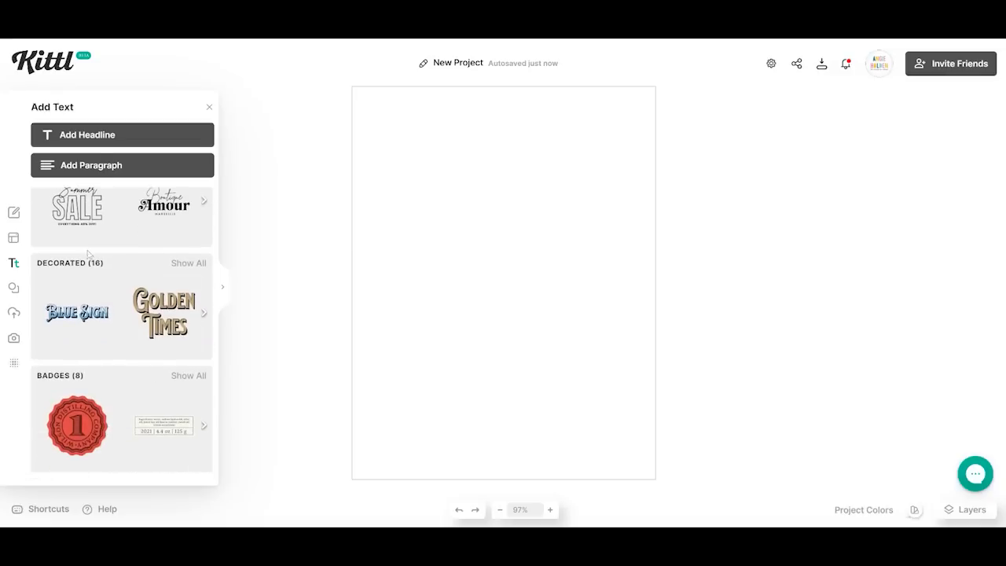
{"action": "left_click", "coordinate": [188, 265]}
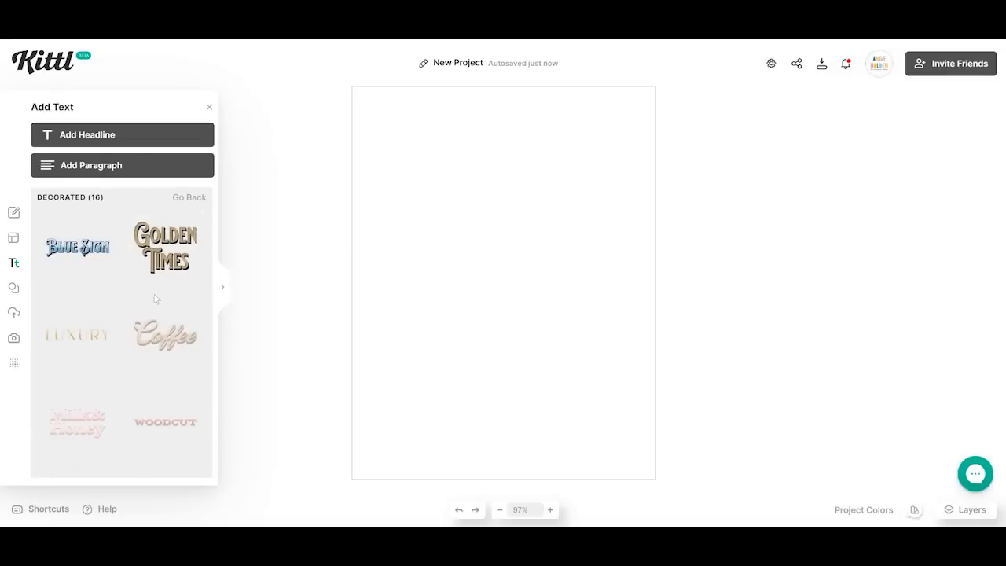
{"action": "scroll", "coordinate": [128, 321], "scroll_direction": "down", "scroll_amount": 3}
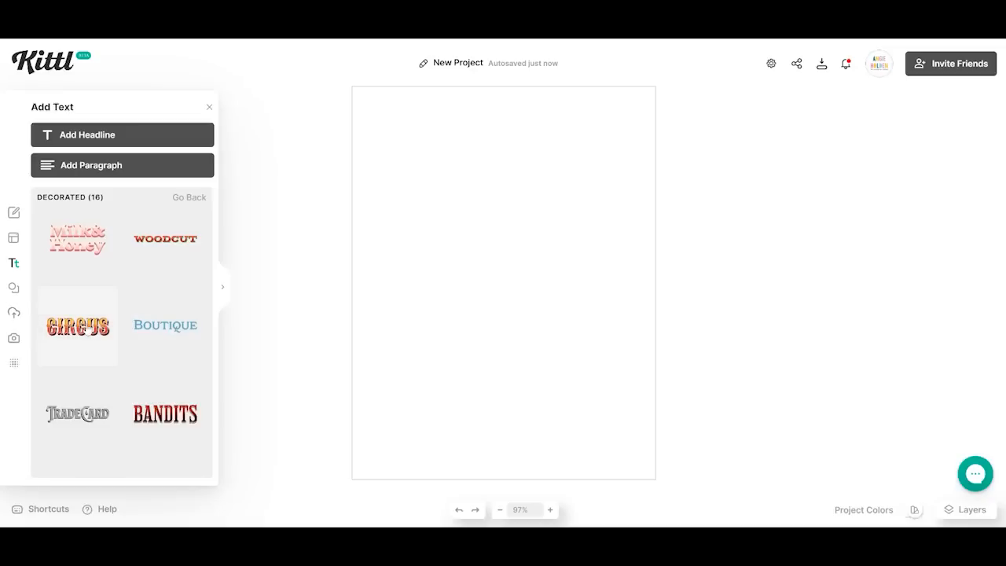
{"action": "scroll", "coordinate": [88, 338], "scroll_direction": "down", "scroll_amount": 1}
{"action": "scroll", "coordinate": [90, 339], "scroll_direction": "down", "scroll_amount": 1}
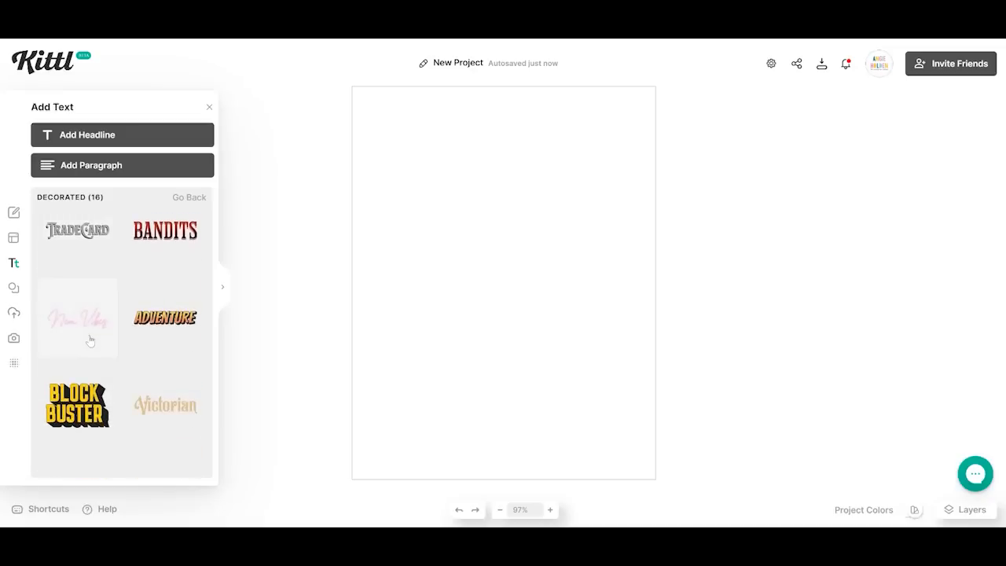
{"action": "scroll", "coordinate": [90, 339], "scroll_direction": "down", "scroll_amount": 1}
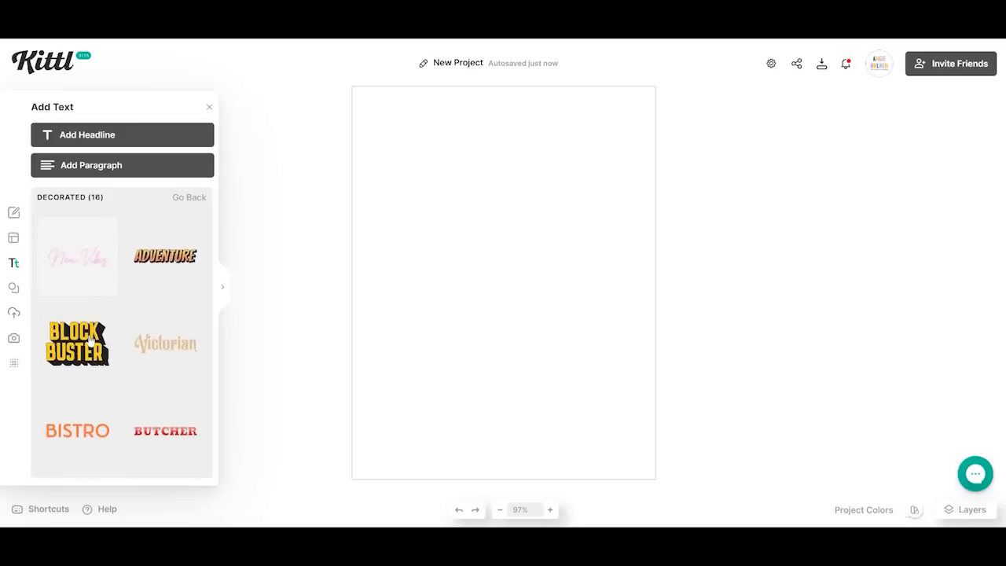
Look through the shape element categories and open the full Basic Shapes collection
{"action": "left_click", "coordinate": [13, 288]}
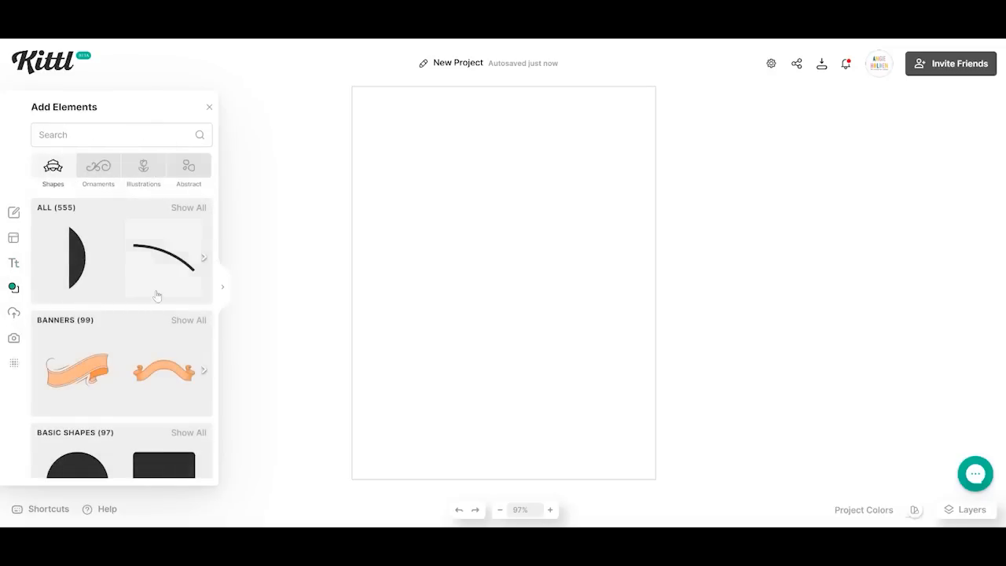
{"action": "scroll", "coordinate": [157, 290], "scroll_direction": "down", "scroll_amount": 2}
{"action": "scroll", "coordinate": [157, 289], "scroll_direction": "down", "scroll_amount": 6}
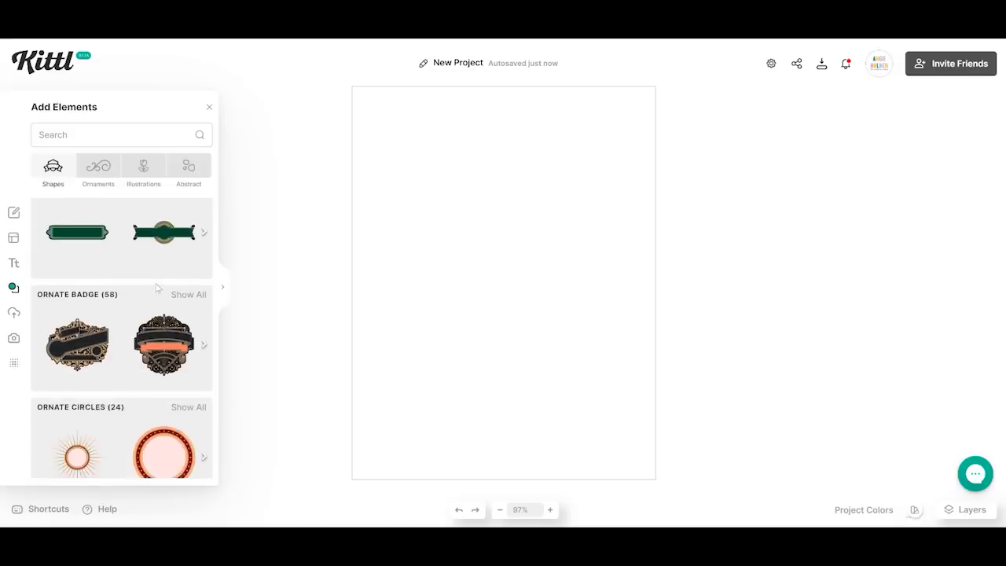
{"action": "scroll", "coordinate": [157, 290], "scroll_direction": "down", "scroll_amount": 2}
{"action": "scroll", "coordinate": [158, 290], "scroll_direction": "up", "scroll_amount": 5}
{"action": "scroll", "coordinate": [158, 290], "scroll_direction": "up", "scroll_amount": 1}
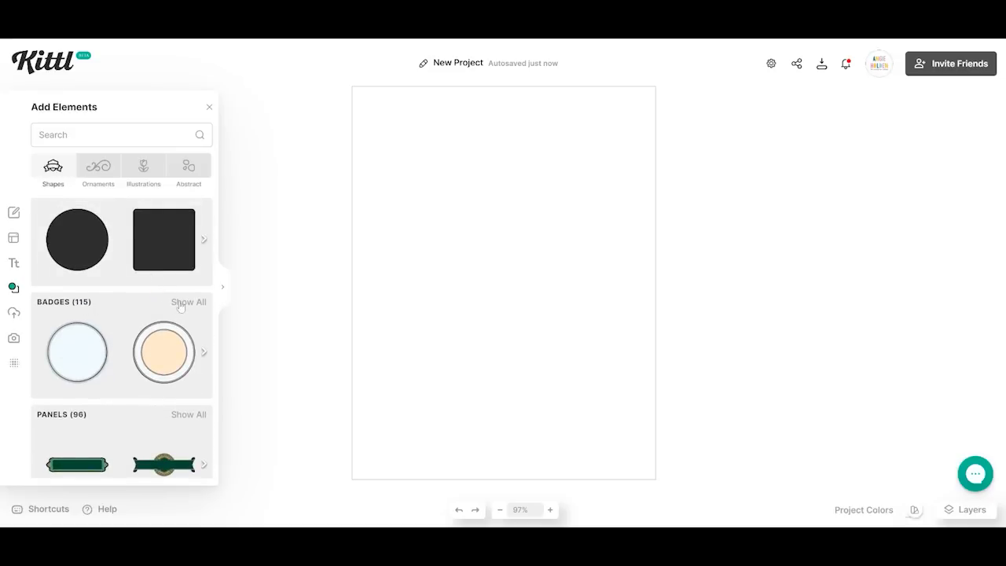
{"action": "scroll", "coordinate": [181, 307], "scroll_direction": "up", "scroll_amount": 1}
{"action": "left_click", "coordinate": [189, 250]}
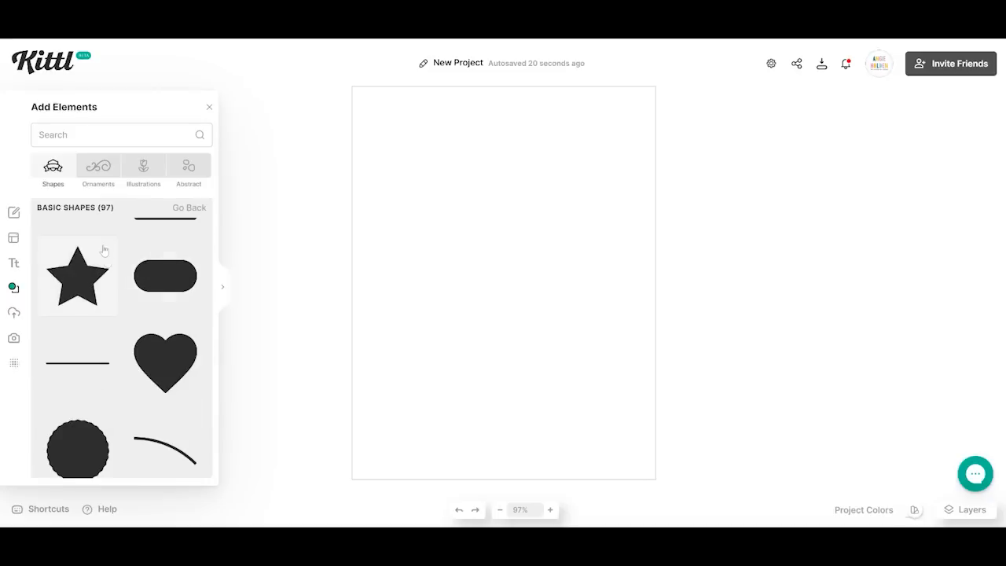
Search the elements library for "star" and look through the matching designs
{"action": "left_click", "coordinate": [62, 137]}
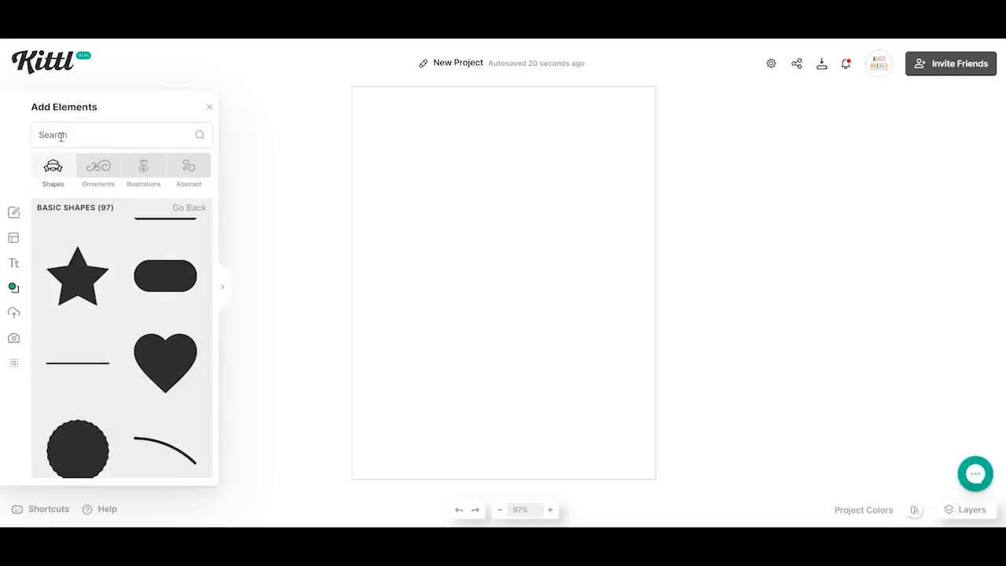
{"action": "type", "text": "star"}
{"action": "key", "text": "Return"}
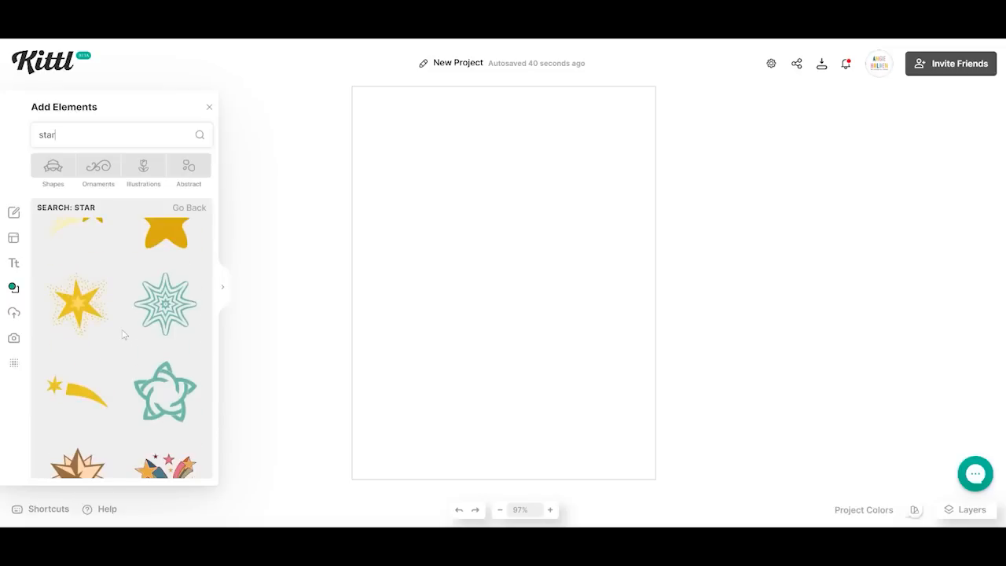
{"action": "scroll", "coordinate": [124, 334], "scroll_direction": "down", "scroll_amount": 5}
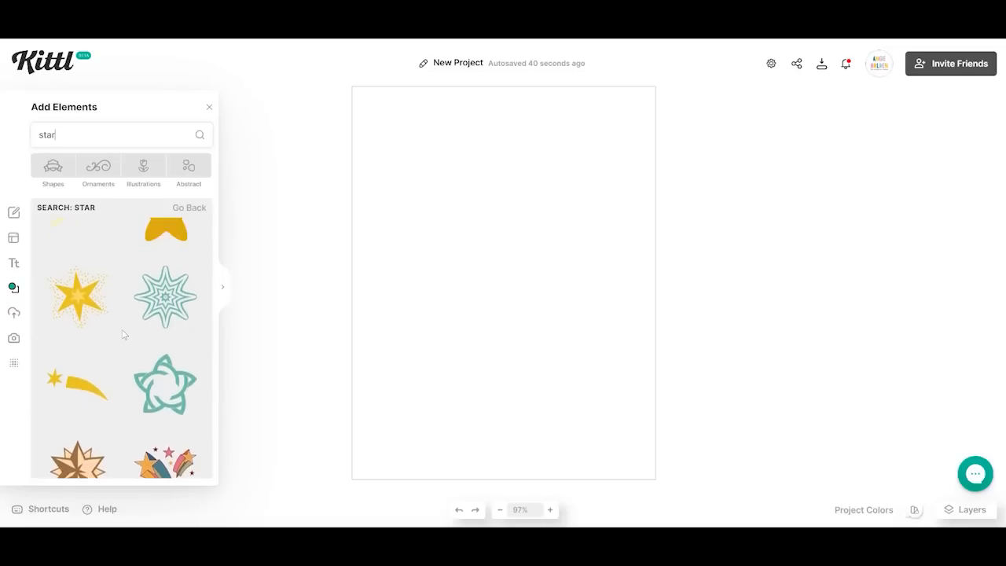
{"action": "scroll", "coordinate": [123, 334], "scroll_direction": "up", "scroll_amount": 7}
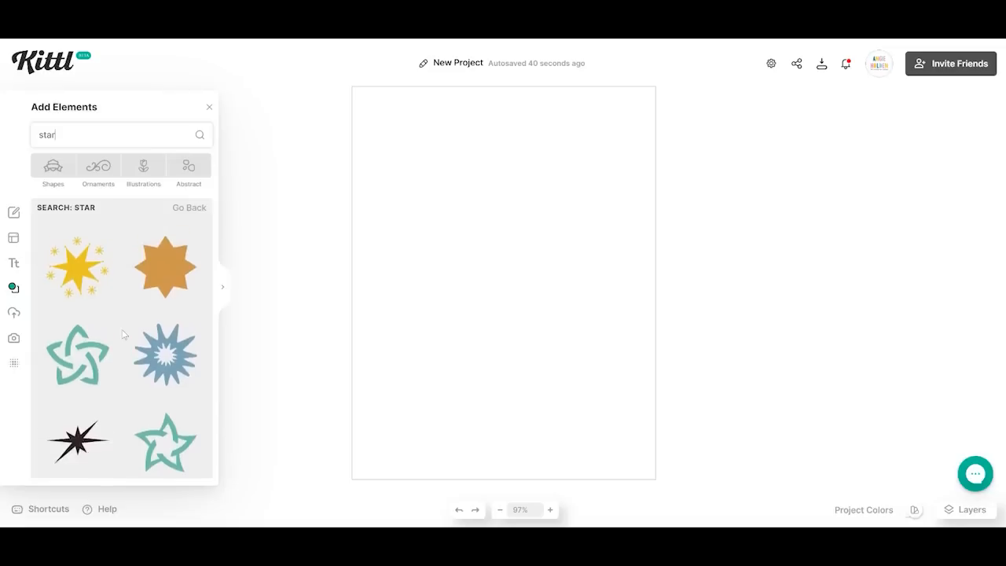
Look through the Illustrations element categories, from outdoor pictograms and animal drawings down to food and traditional tattoos
{"action": "scroll", "coordinate": [124, 335], "scroll_direction": "up", "scroll_amount": 8}
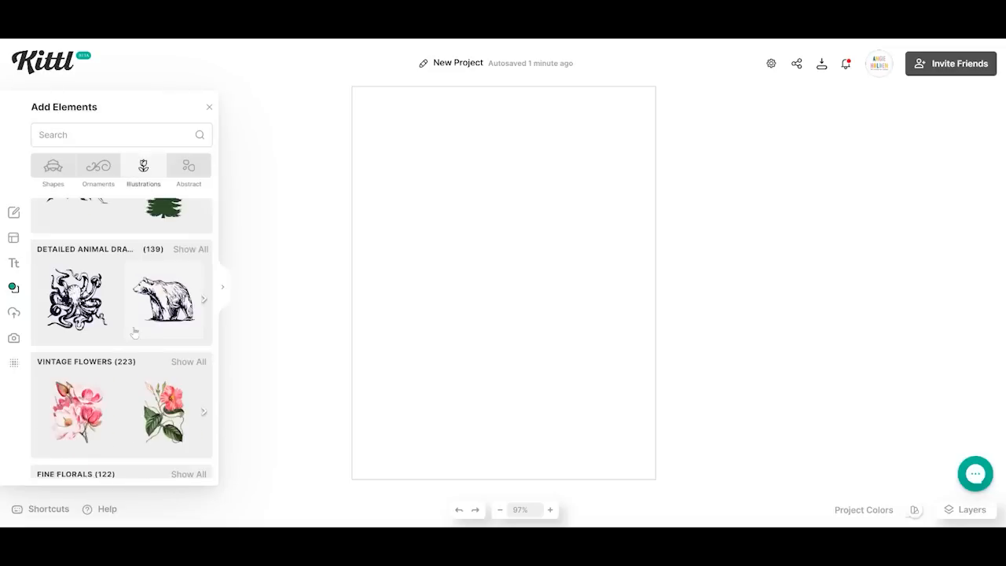
{"action": "scroll", "coordinate": [133, 331], "scroll_direction": "up", "scroll_amount": 3}
{"action": "scroll", "coordinate": [136, 321], "scroll_direction": "down", "scroll_amount": 5}
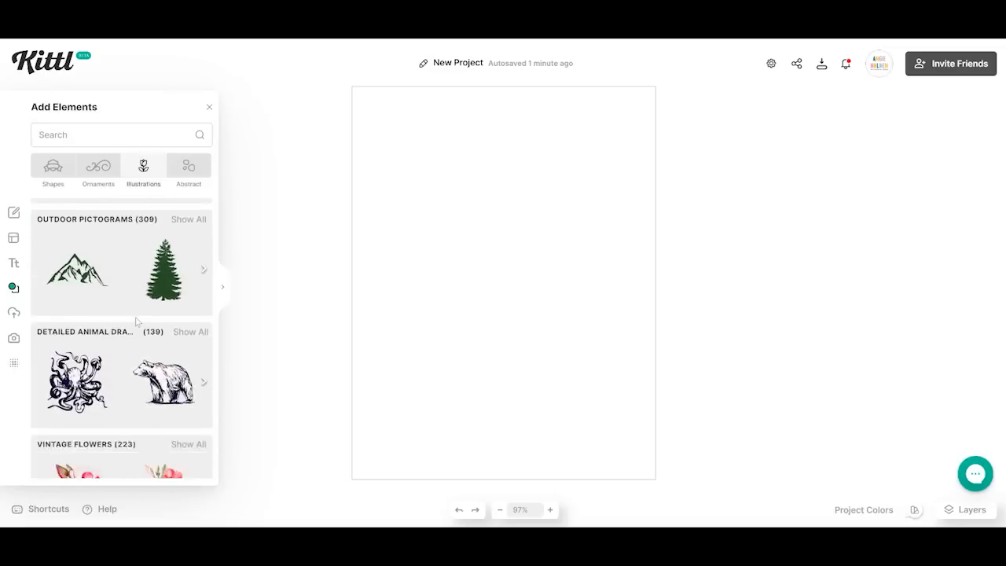
{"action": "scroll", "coordinate": [136, 323], "scroll_direction": "down", "scroll_amount": 3}
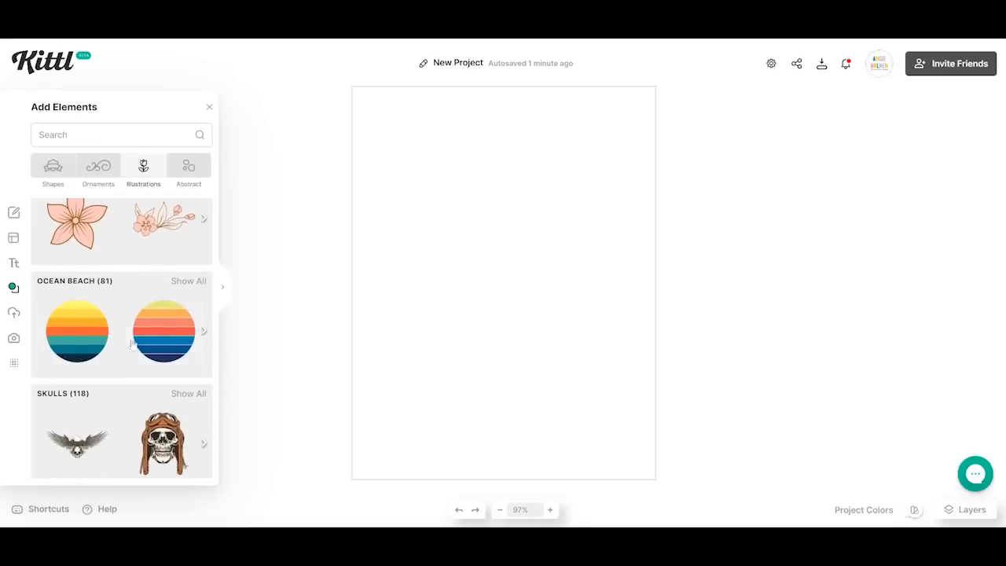
{"action": "scroll", "coordinate": [124, 339], "scroll_direction": "down", "scroll_amount": 3}
{"action": "scroll", "coordinate": [124, 340], "scroll_direction": "down", "scroll_amount": 4}
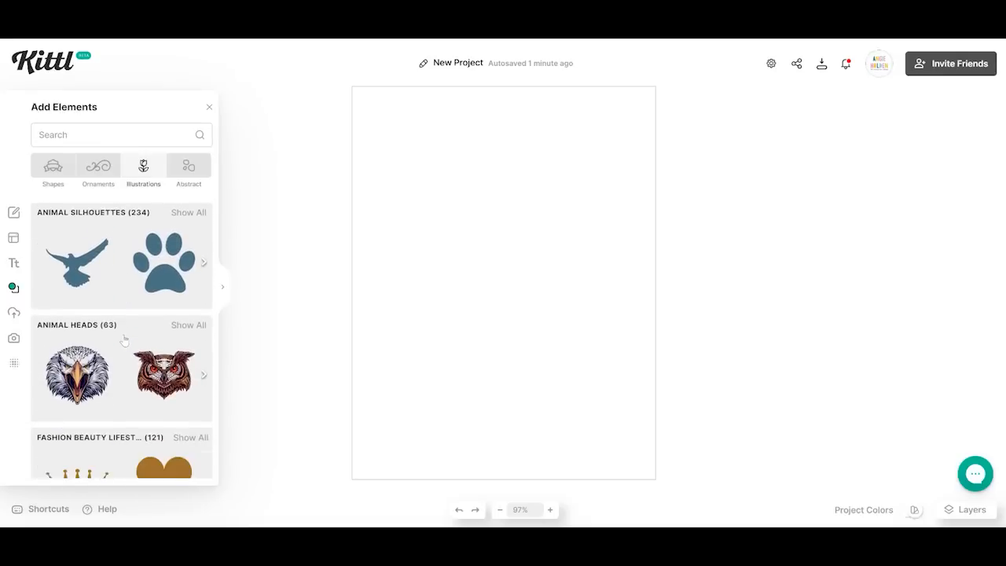
{"action": "scroll", "coordinate": [124, 339], "scroll_direction": "down", "scroll_amount": 2}
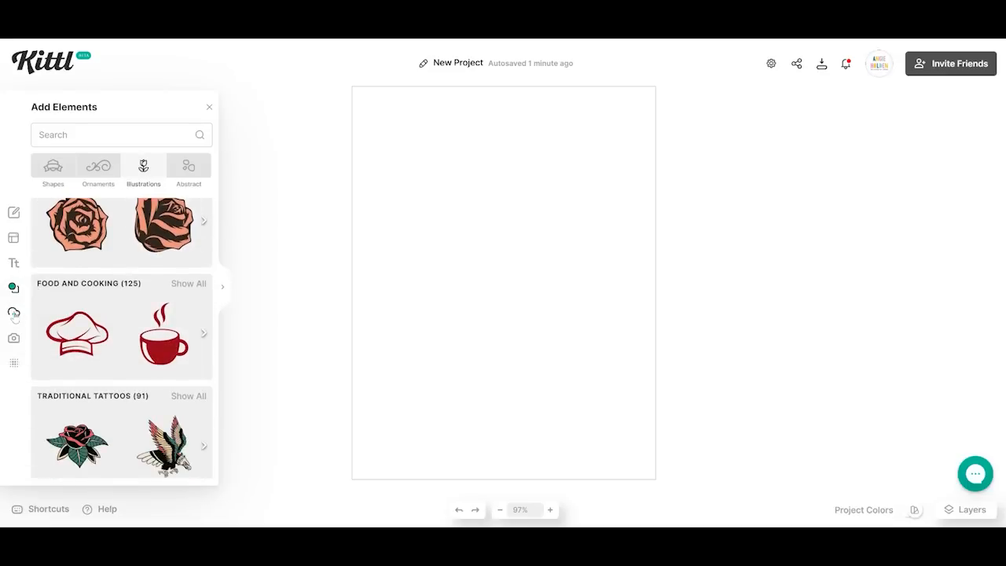
View the media upload area, and look through the trending stock photos
{"action": "left_click", "coordinate": [14, 314]}
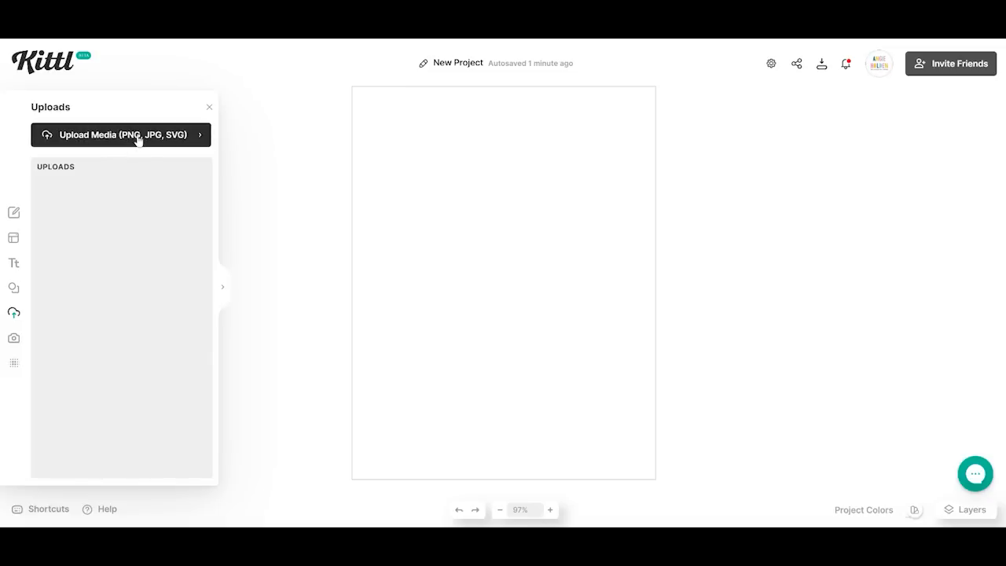
{"action": "left_click", "coordinate": [14, 337]}
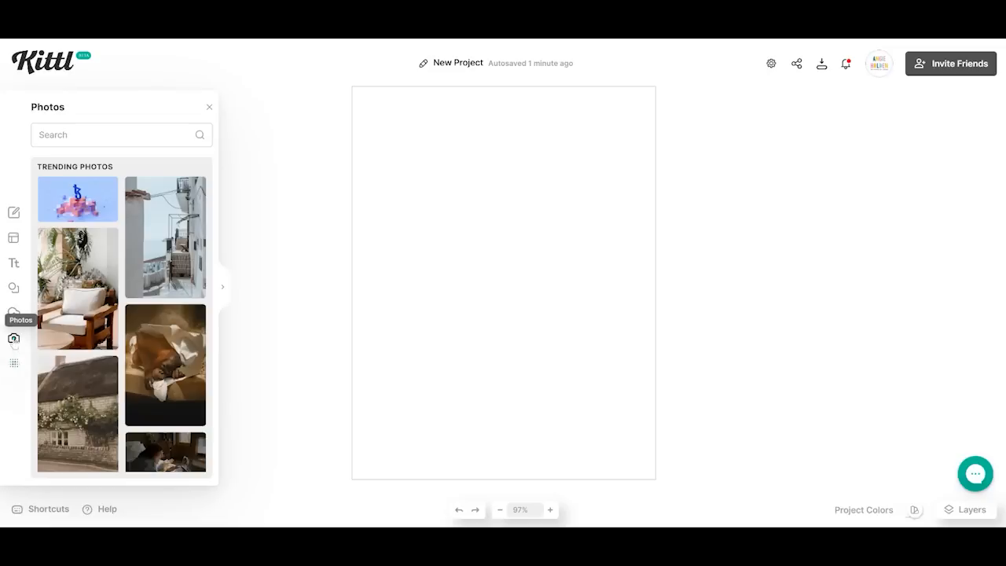
{"action": "scroll", "coordinate": [128, 302], "scroll_direction": "down", "scroll_amount": 10}
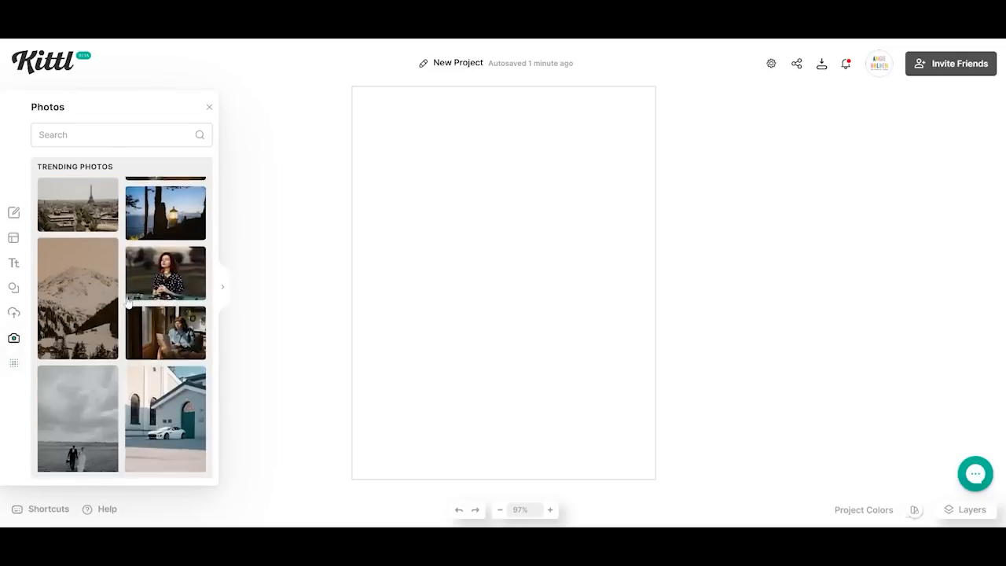
{"action": "scroll", "coordinate": [127, 303], "scroll_direction": "down", "scroll_amount": 10}
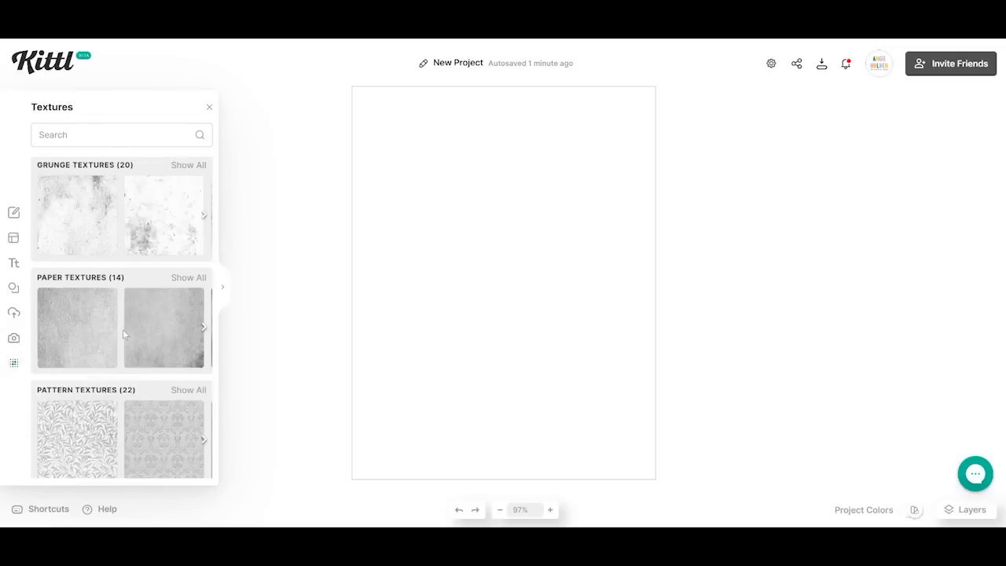
Apply the weathered horizontal-plank wood texture to the artboard and set the background color to light gray d9dcdc
{"action": "scroll", "coordinate": [123, 331], "scroll_direction": "down", "scroll_amount": 2}
{"action": "scroll", "coordinate": [123, 330], "scroll_direction": "down", "scroll_amount": 5}
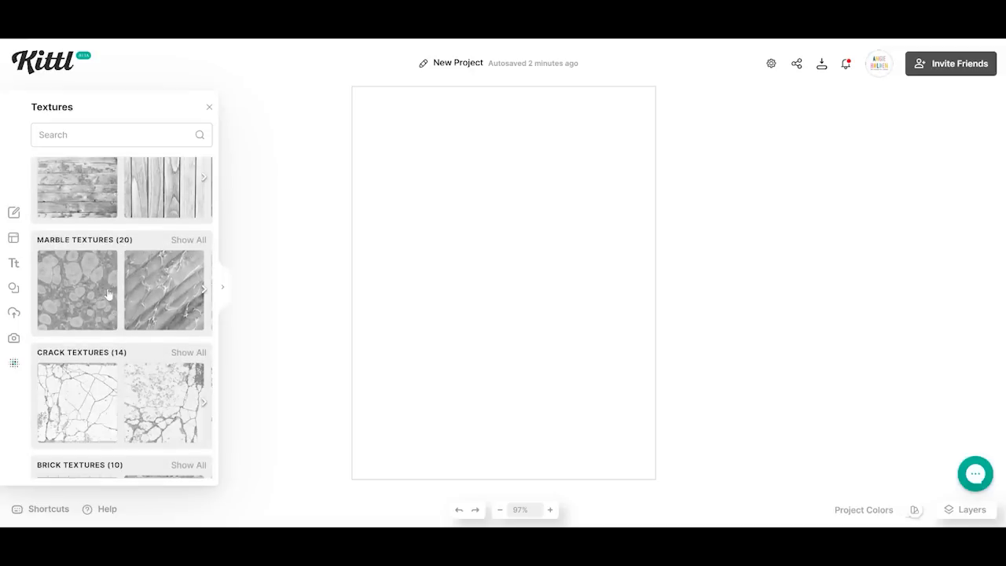
{"action": "scroll", "coordinate": [125, 305], "scroll_direction": "up", "scroll_amount": 2}
{"action": "left_click", "coordinate": [74, 293]}
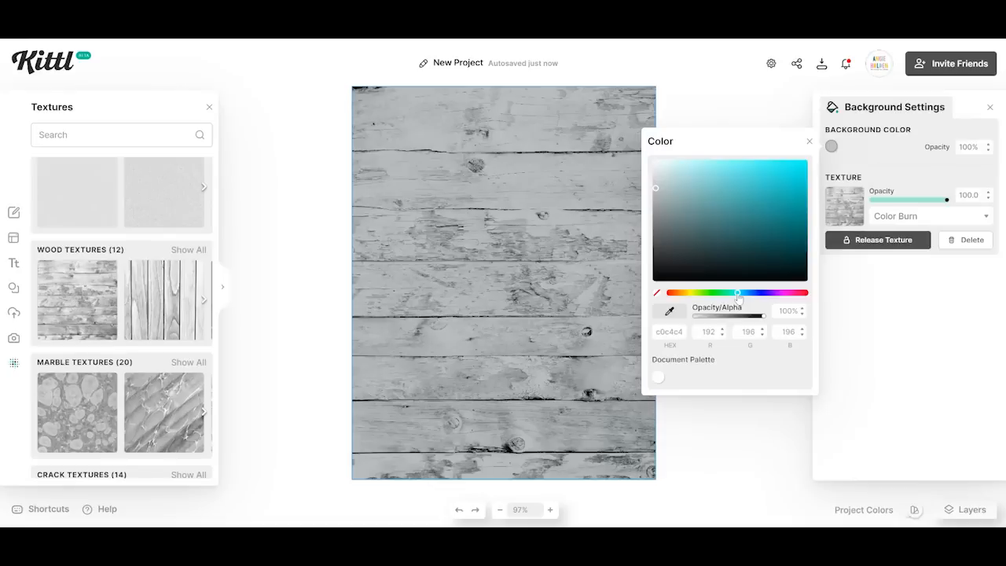
{"action": "left_click", "coordinate": [654, 177]}
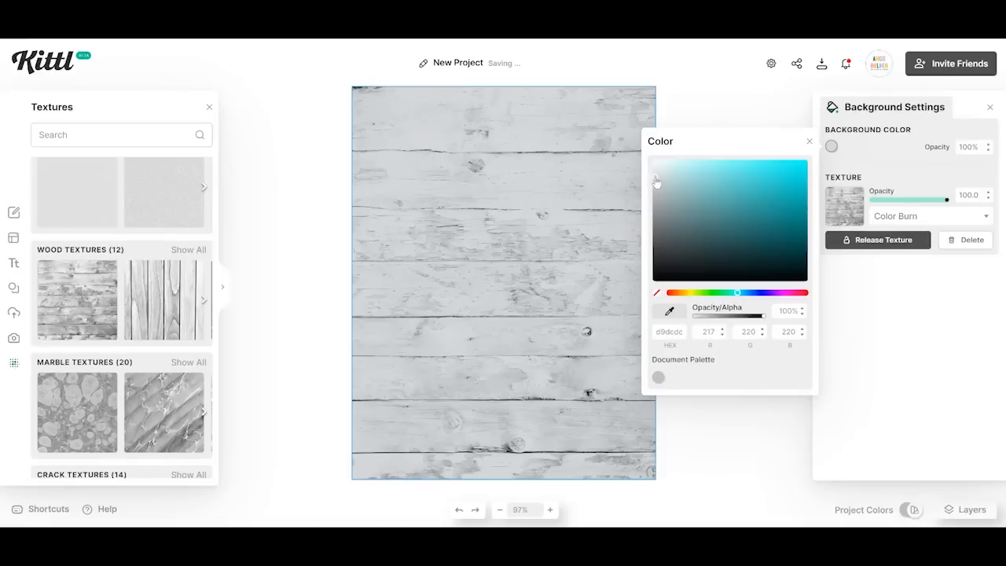
{"action": "left_click", "coordinate": [696, 120]}
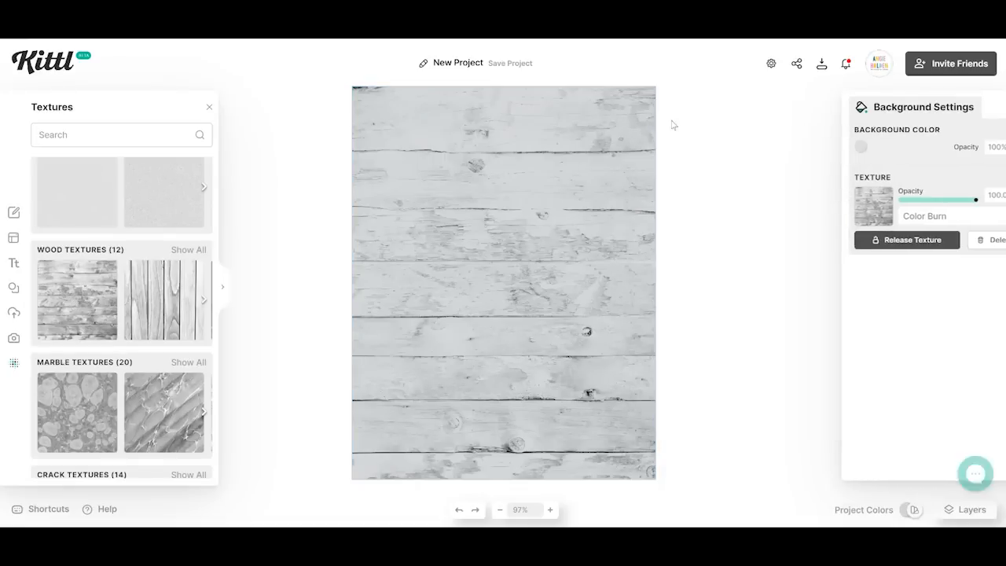
Try the Normal, Multiply, Overlay and Soft Light blend modes on the background's wood texture
{"action": "left_click", "coordinate": [530, 254]}
{"action": "left_click", "coordinate": [921, 220]}
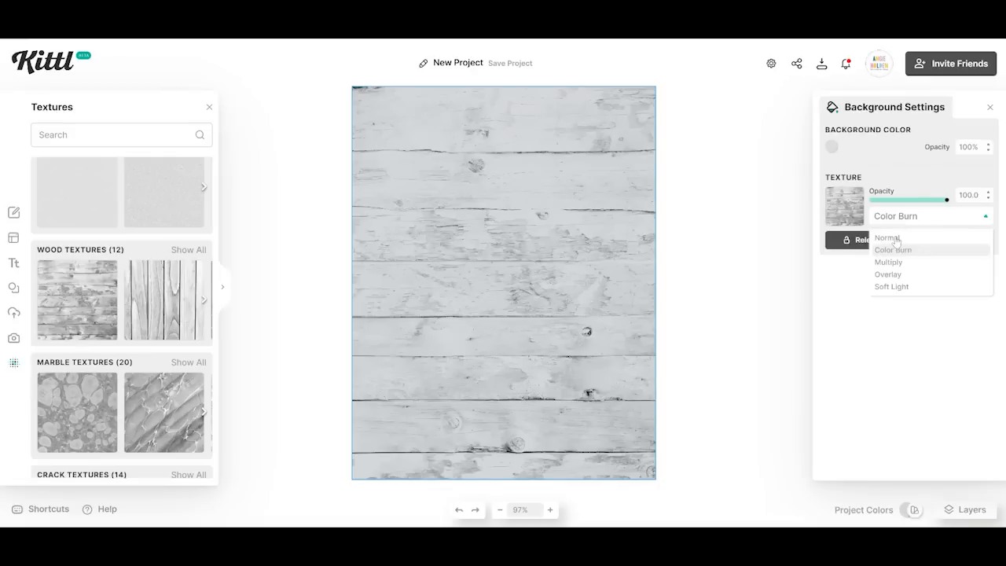
{"action": "left_click", "coordinate": [888, 239]}
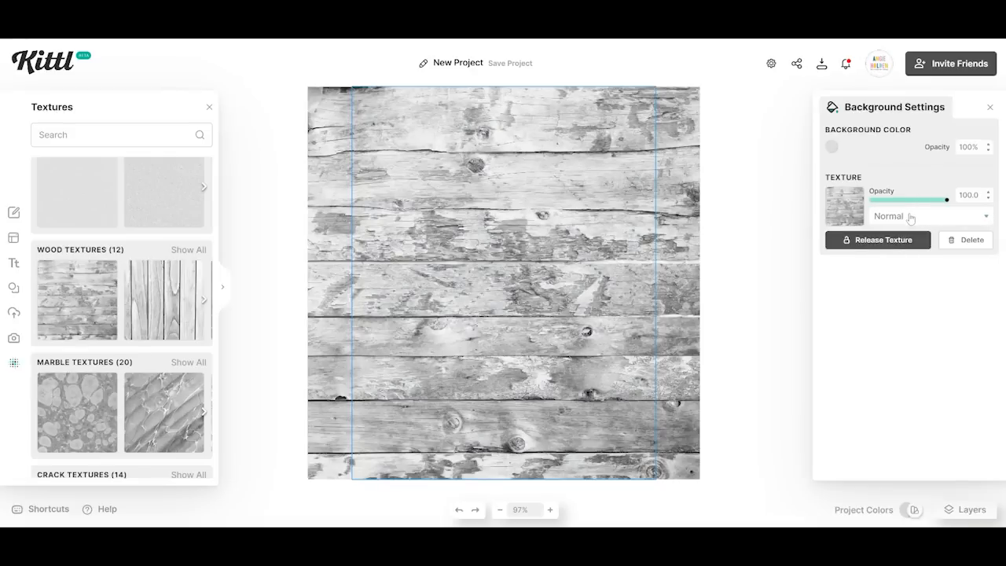
{"action": "left_click", "coordinate": [910, 220]}
{"action": "left_click", "coordinate": [905, 266]}
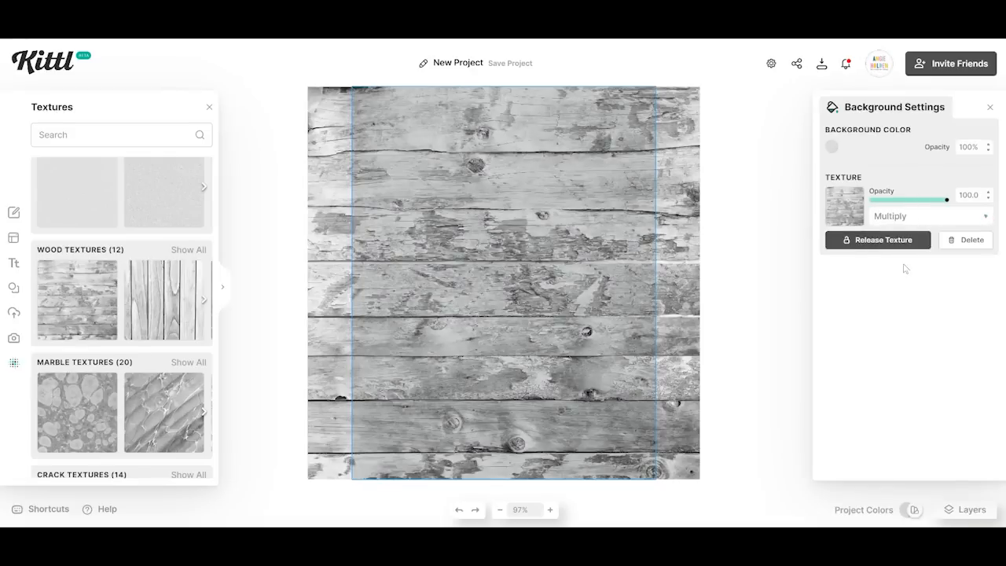
{"action": "left_click", "coordinate": [896, 219]}
{"action": "left_click", "coordinate": [884, 274]}
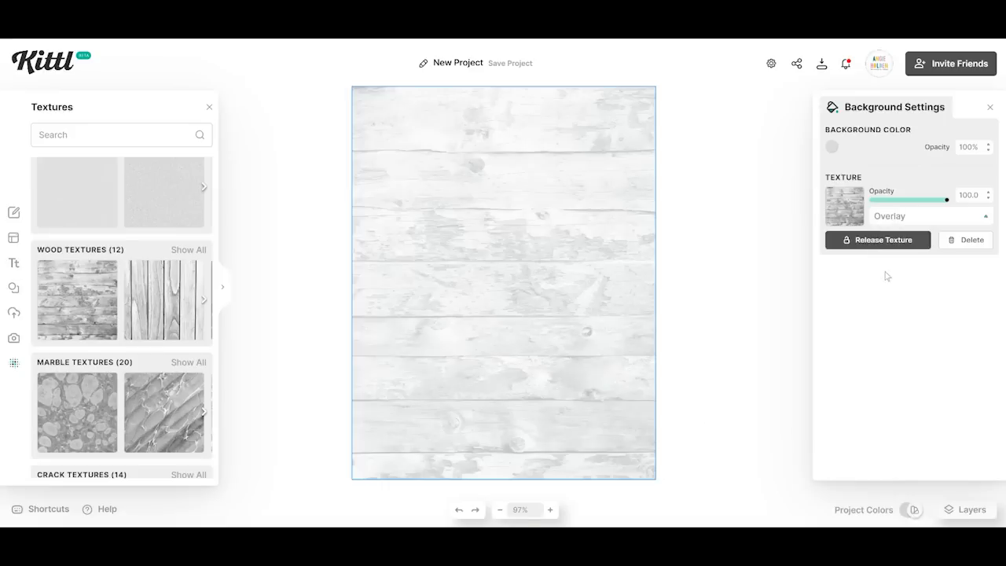
{"action": "left_click", "coordinate": [893, 219]}
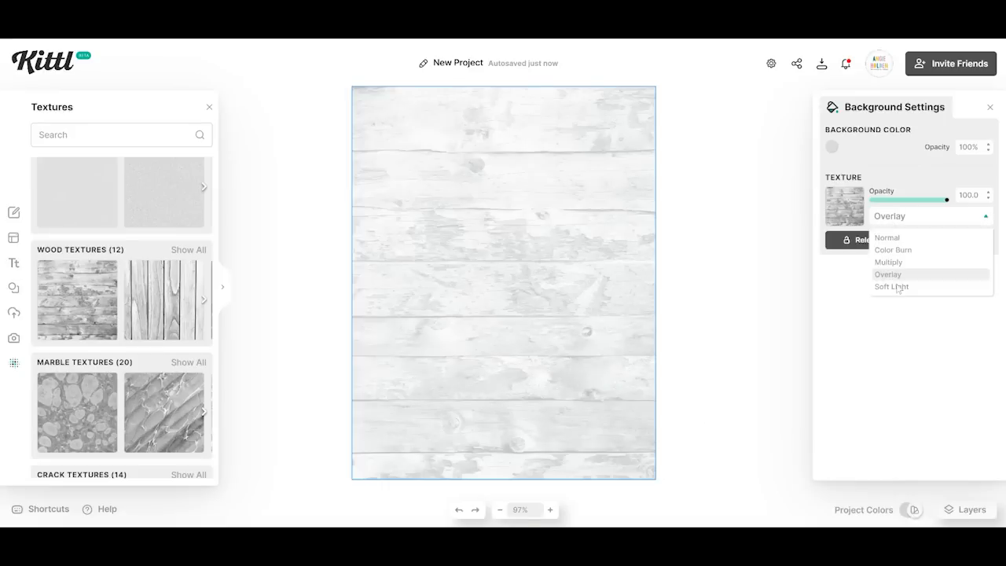
{"action": "left_click", "coordinate": [898, 288]}
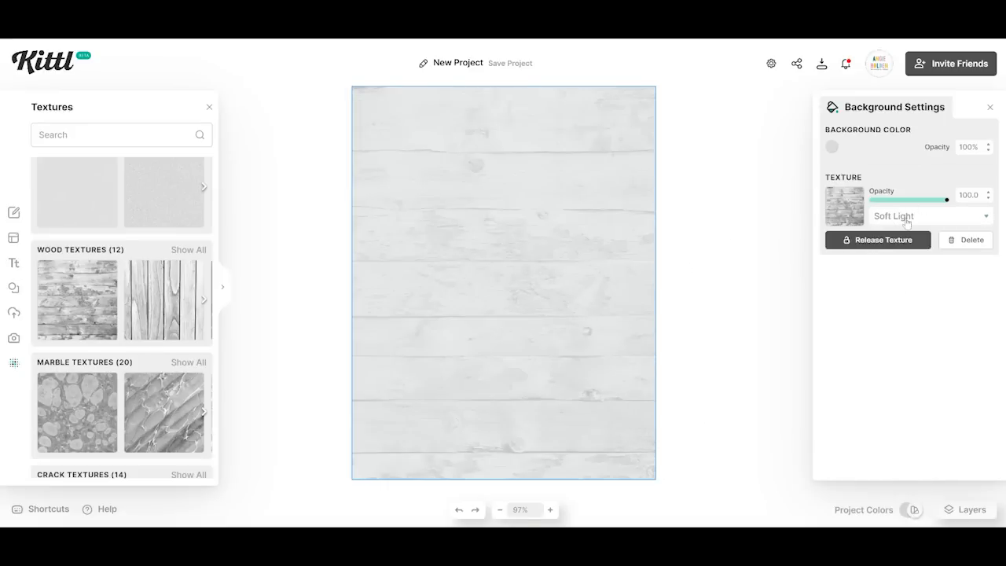
Set the wood texture's blend mode to Normal and its opacity to 55
{"action": "left_click", "coordinate": [907, 223]}
{"action": "left_click", "coordinate": [886, 237]}
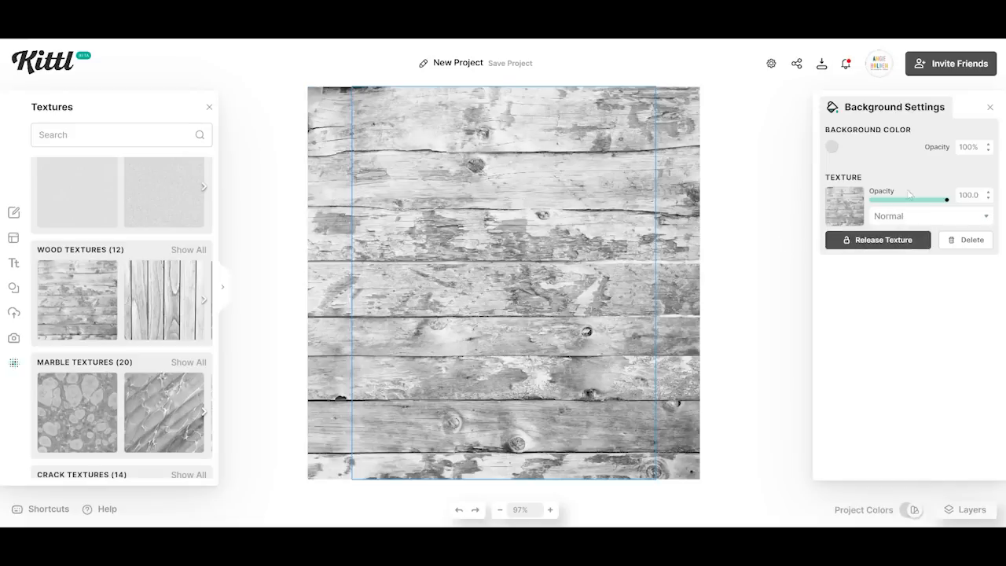
{"action": "left_click", "coordinate": [911, 199]}
{"action": "left_click_drag", "start_coordinate": [909, 206], "coordinate": [914, 205]}
Change the background color behind the wood texture to a light aqua blue
{"action": "left_click", "coordinate": [833, 147]}
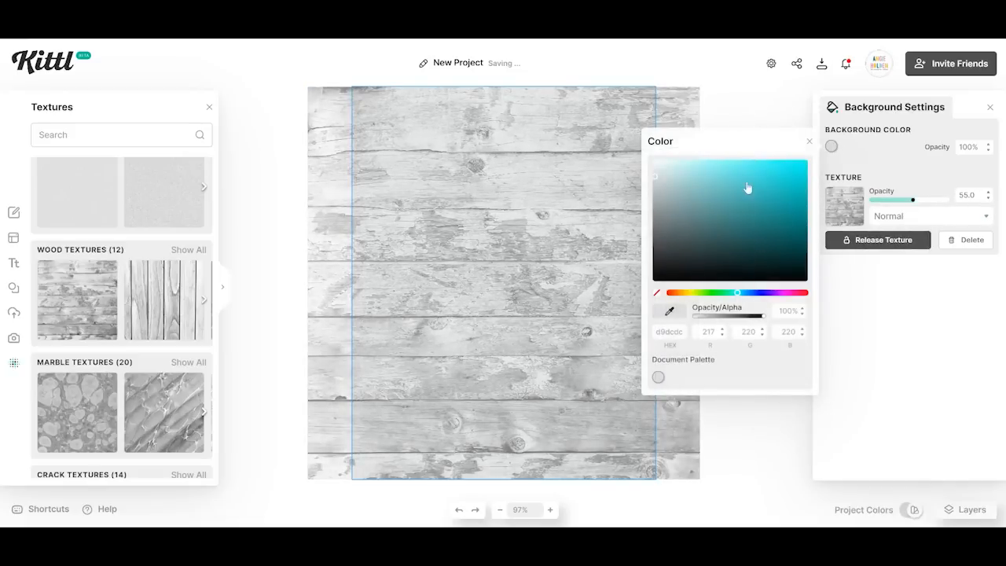
{"action": "left_click", "coordinate": [691, 165]}
{"action": "left_click", "coordinate": [838, 244]}
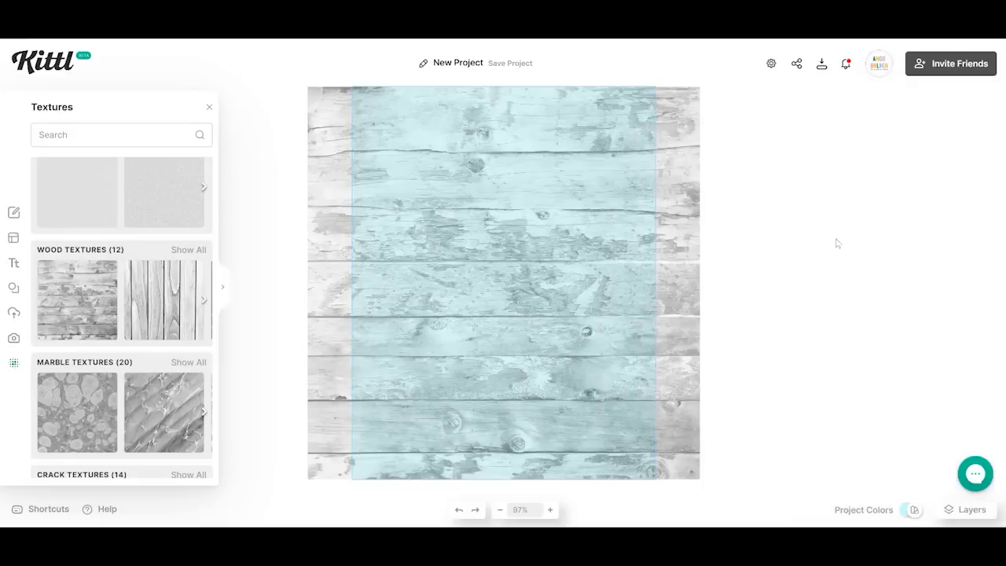
Turn on Trim view in the artboard settings
{"action": "left_click", "coordinate": [843, 356]}
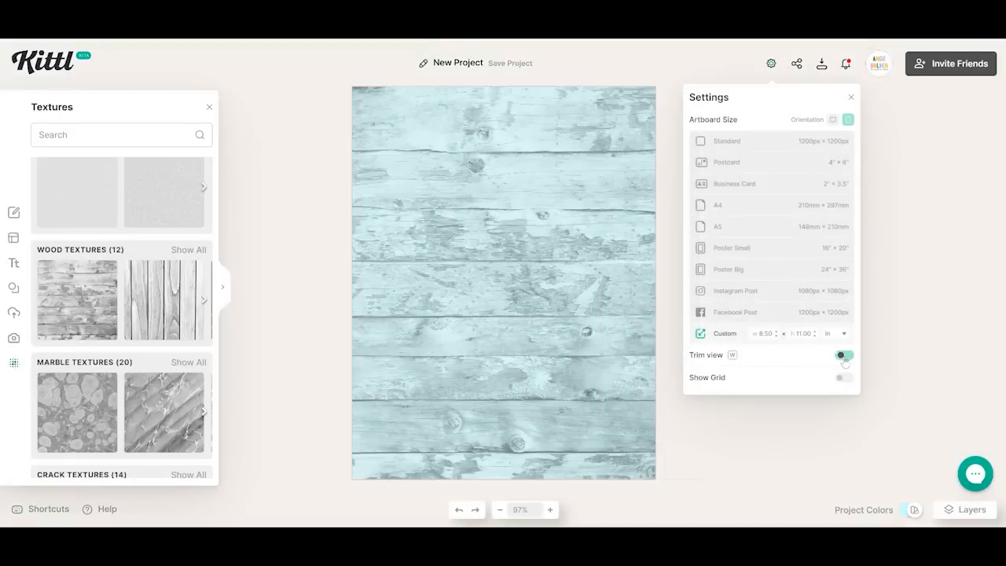
{"action": "left_click", "coordinate": [914, 276]}
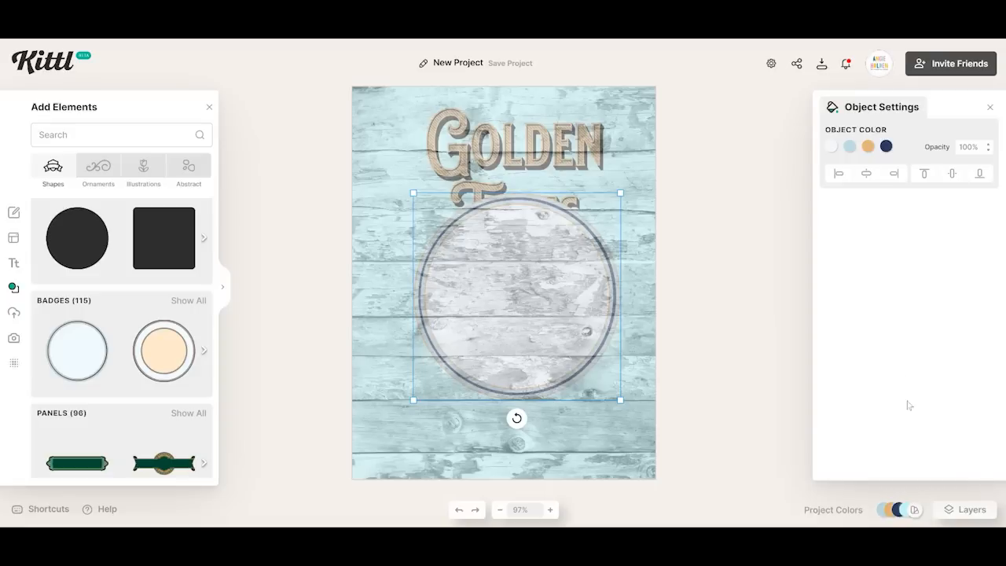
Show the layer list and move the circular badge illustration beneath the GoldenTimes text layer
{"action": "left_click", "coordinate": [955, 511]}
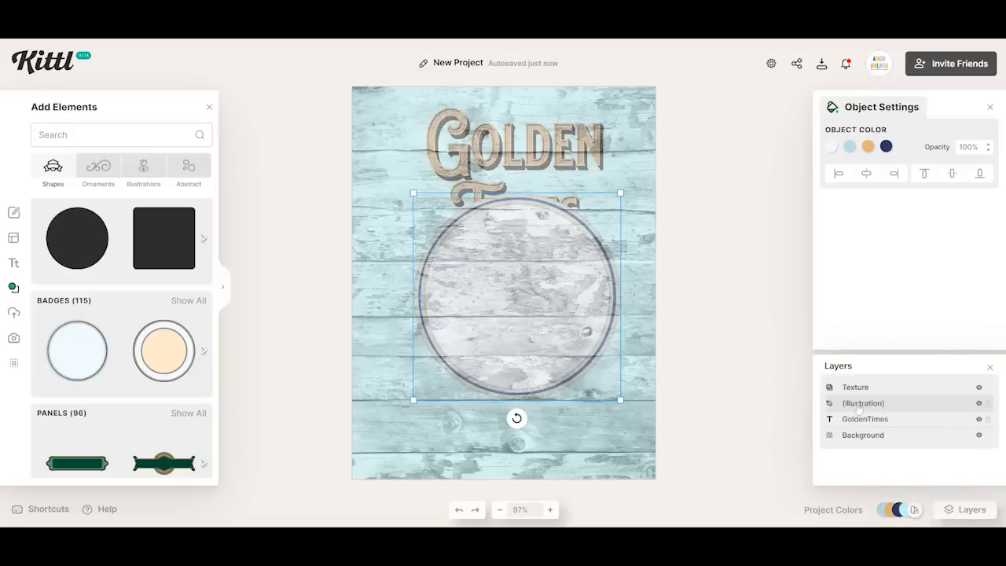
{"action": "left_click_drag", "start_coordinate": [851, 404], "coordinate": [851, 423]}
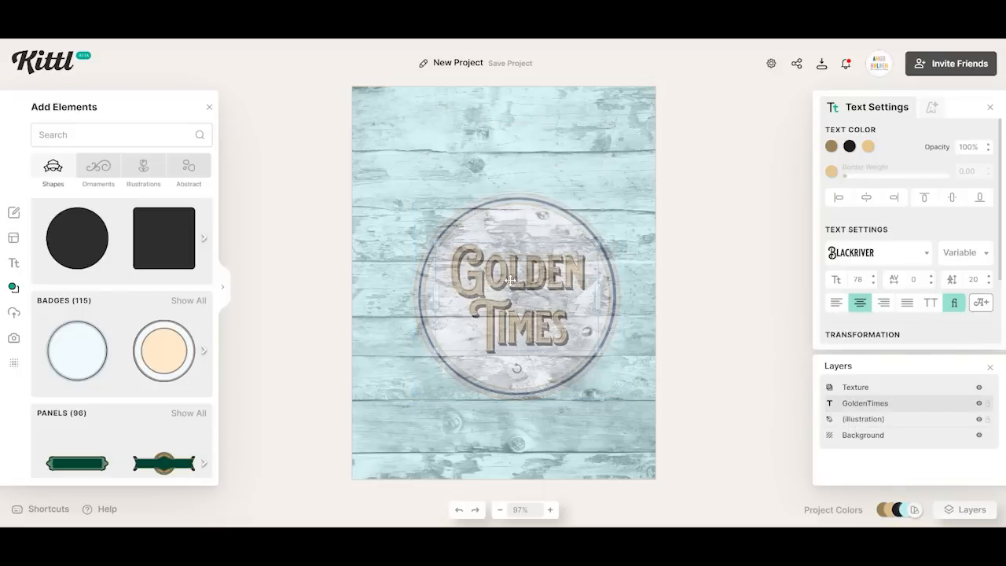
{"action": "left_click", "coordinate": [949, 512]}
{"action": "left_click", "coordinate": [950, 512]}
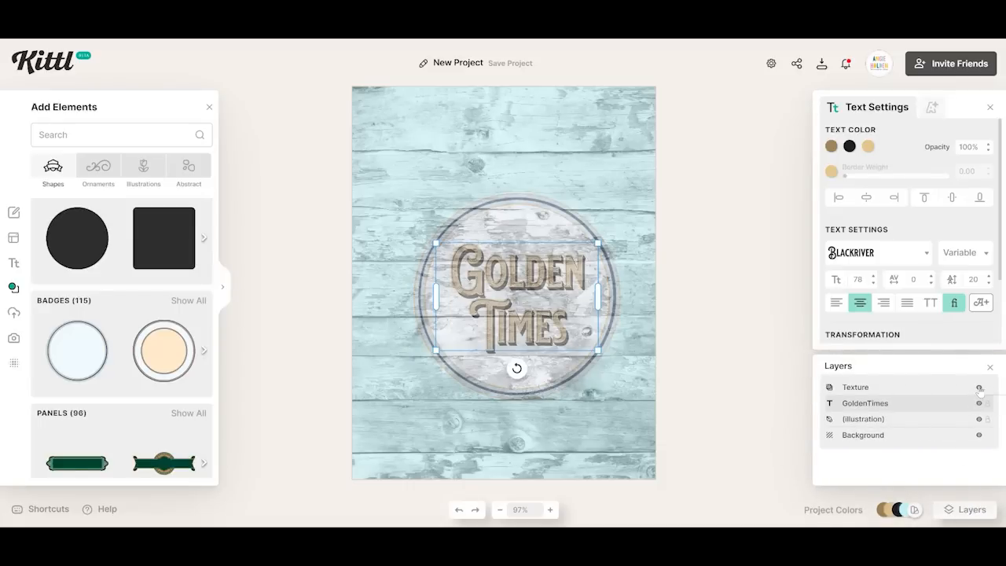
Hide and reshow the Texture layer, and lower the wood texture's opacity so the GoldenTimes badge stands out more
{"action": "left_click", "coordinate": [979, 388]}
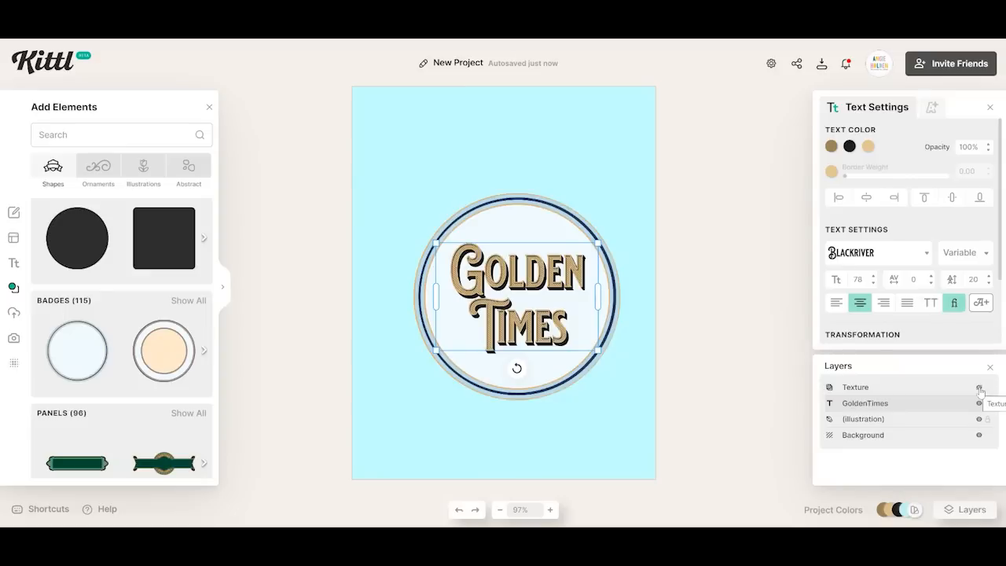
{"action": "left_click", "coordinate": [980, 388]}
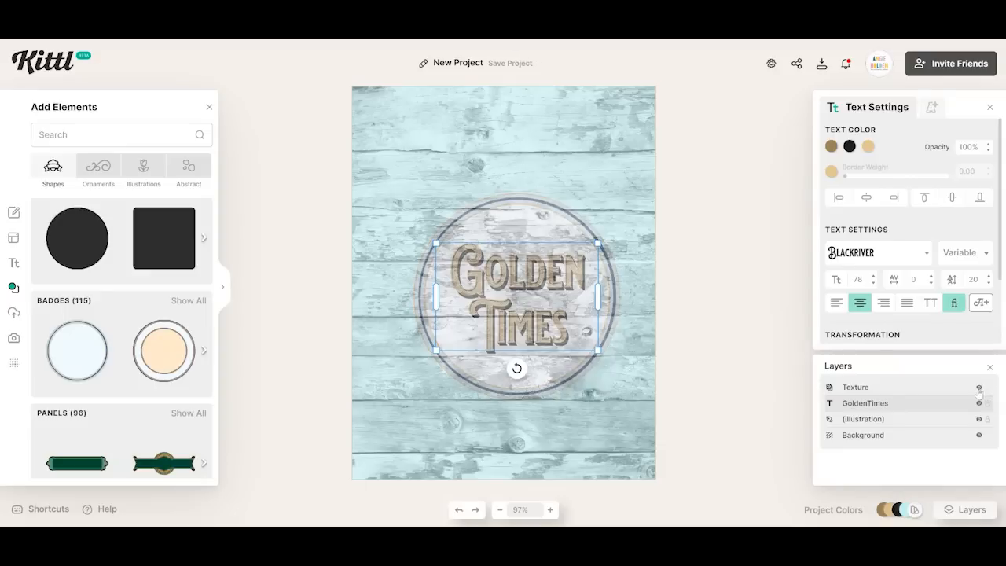
{"action": "left_click", "coordinate": [894, 389]}
{"action": "left_click_drag", "start_coordinate": [904, 202], "coordinate": [893, 204]}
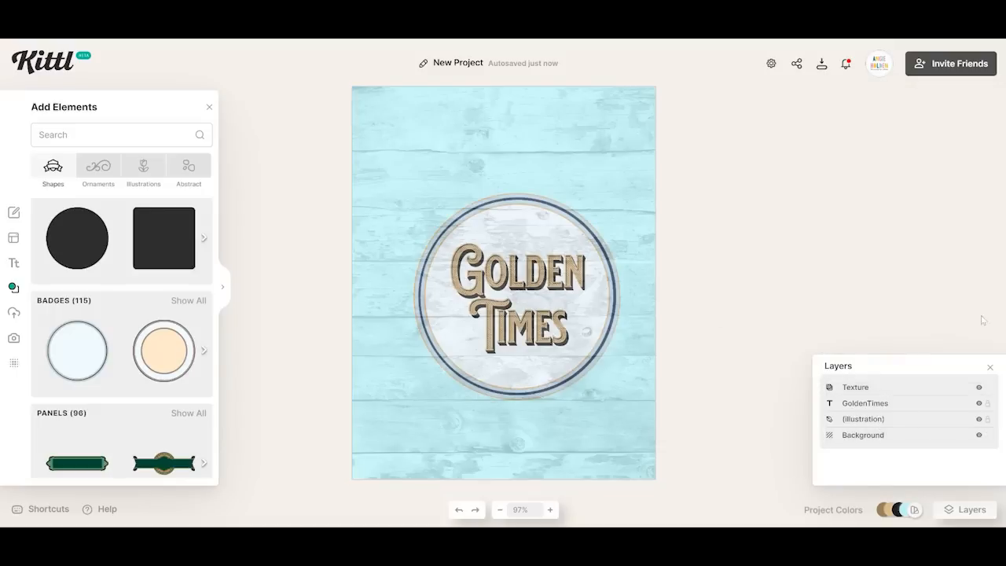
Examine the arrangement options available for the GoldenTimes text
{"action": "left_click", "coordinate": [491, 263]}
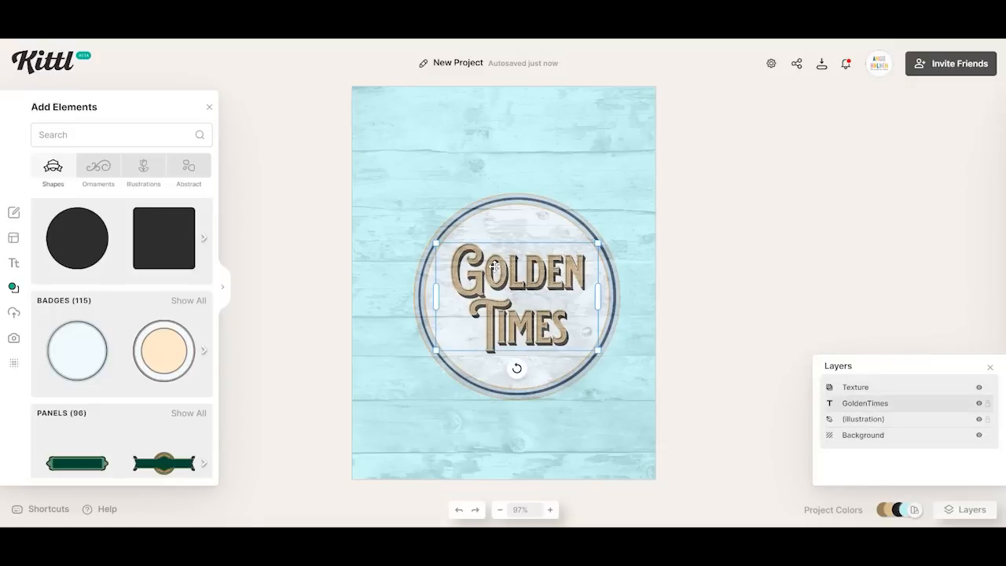
{"action": "right_click", "coordinate": [515, 268]}
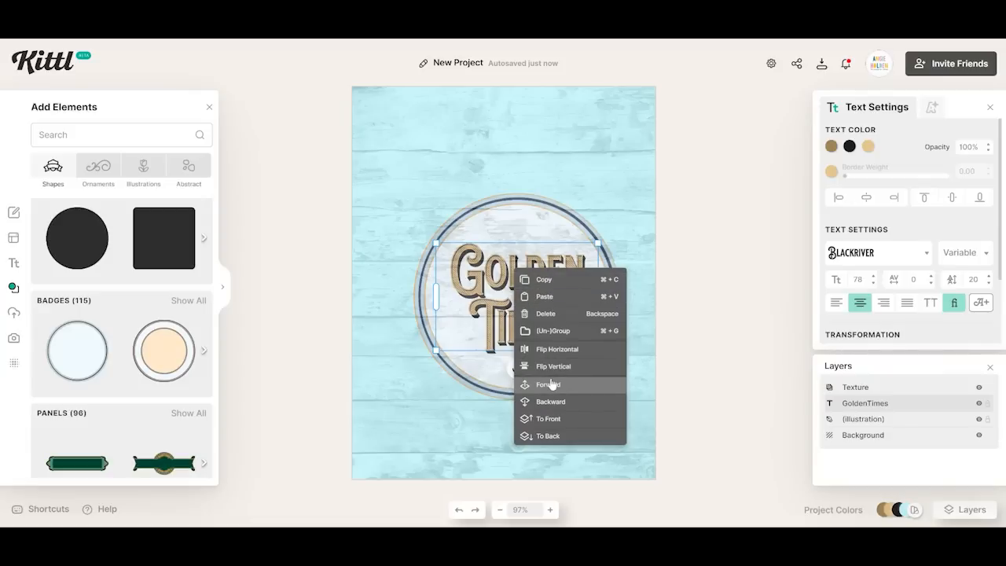
{"action": "left_click", "coordinate": [700, 219]}
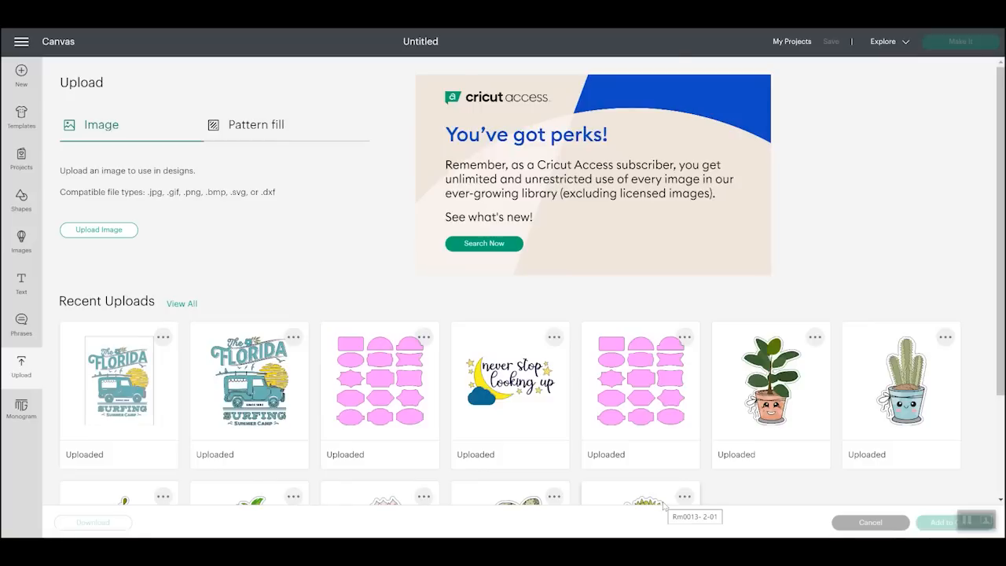
In Cricut Design Space, add only the uploaded Florida Surfing image without the background frame to the canvas
{"action": "left_click", "coordinate": [250, 385]}
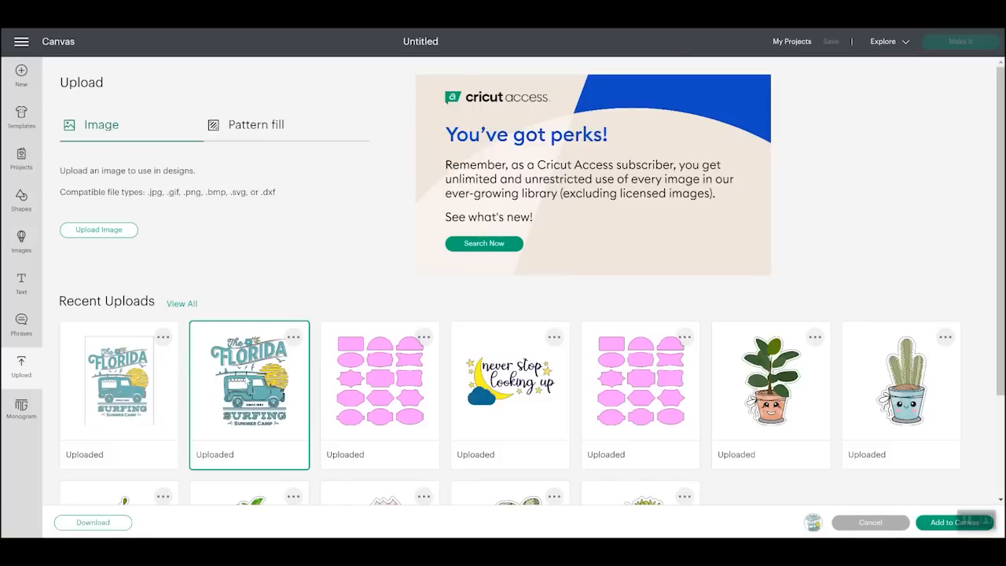
{"action": "left_click", "coordinate": [111, 367]}
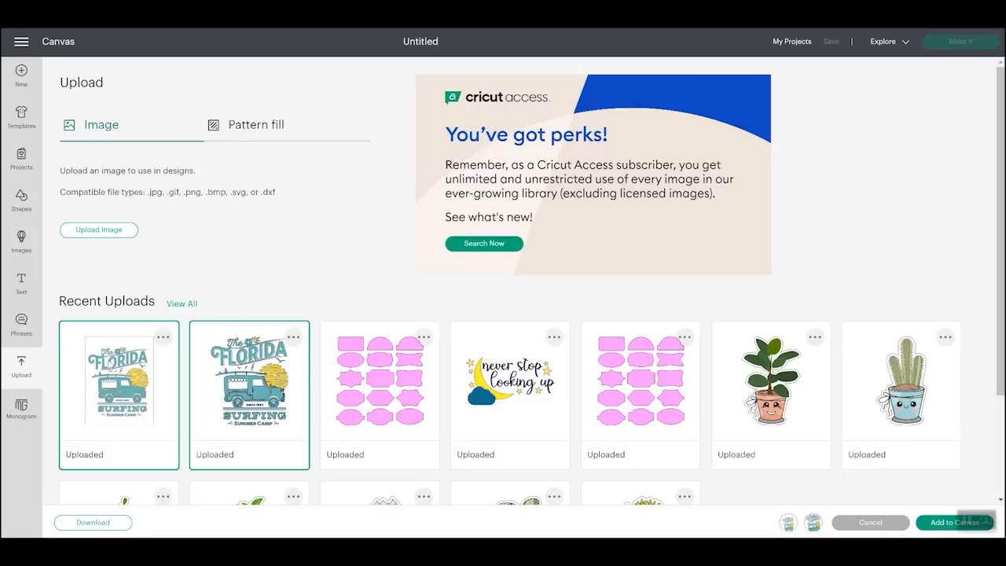
{"action": "left_click", "coordinate": [350, 362]}
{"action": "left_click", "coordinate": [385, 368]}
{"action": "left_click", "coordinate": [162, 376]}
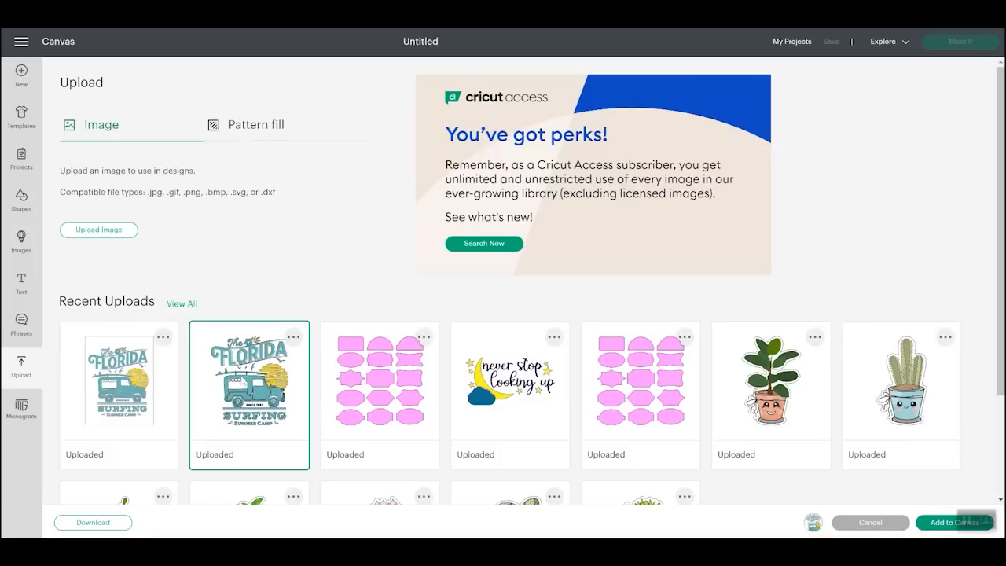
{"action": "left_click", "coordinate": [934, 525]}
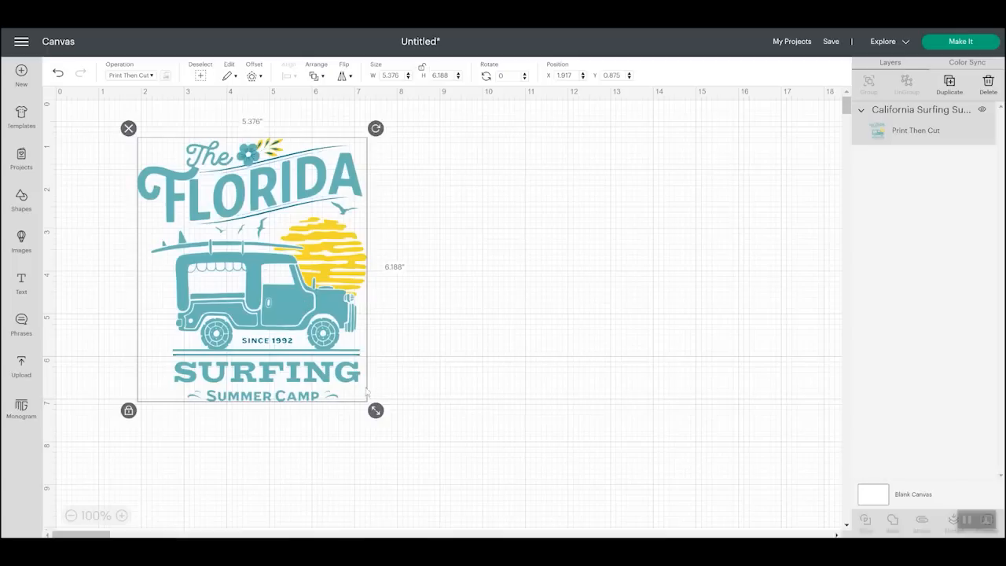
Enlarge the Florida Surfing image to about 6.82 in wide and change its operation to Basic Cut
{"action": "mouse_move", "coordinate": [376, 409]}
{"action": "left_mouse_down"}
{"action": "mouse_move", "coordinate": [433, 455]}
{"action": "mouse_move", "coordinate": [437, 481]}
{"action": "left_mouse_up"}
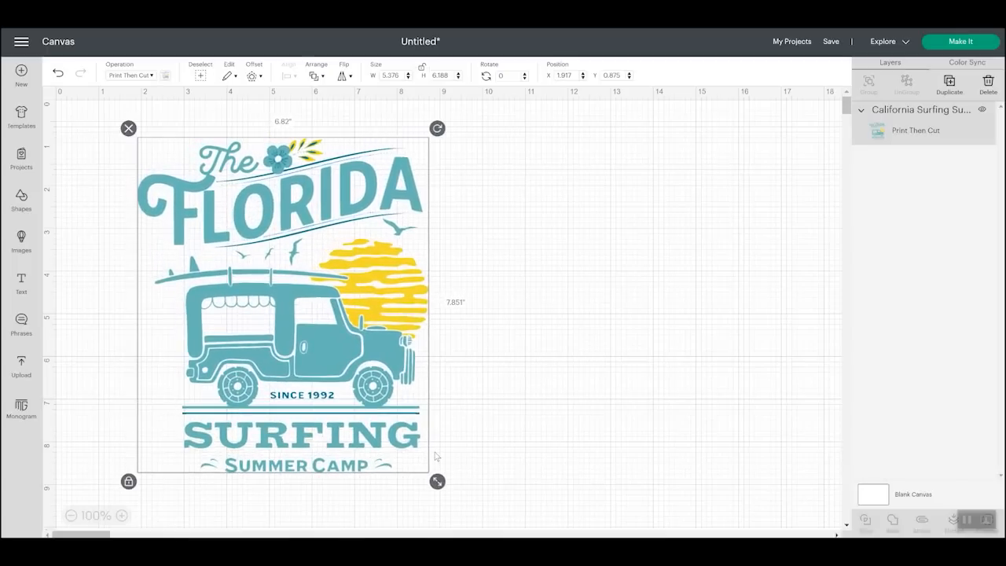
{"action": "left_click", "coordinate": [125, 76]}
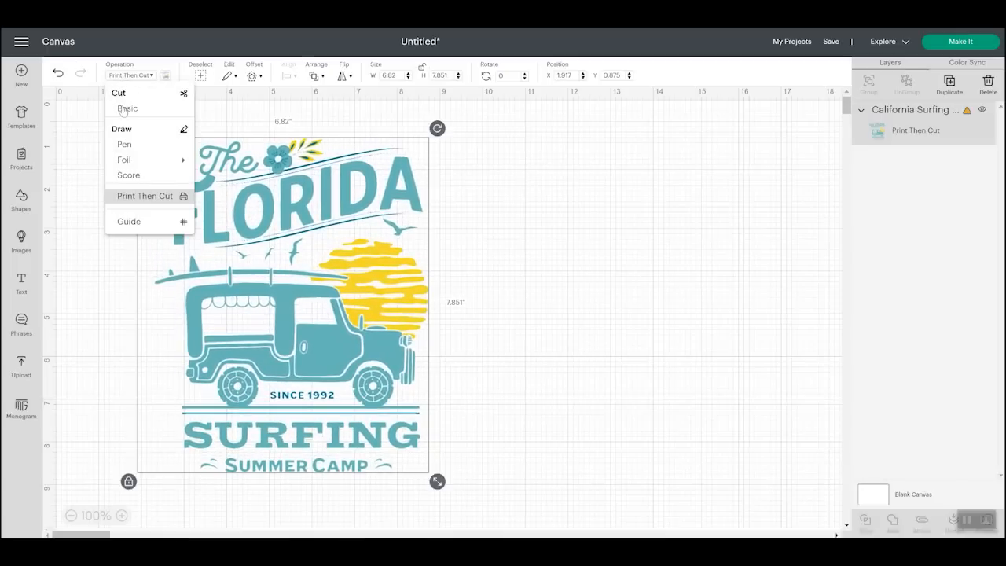
{"action": "left_click", "coordinate": [124, 109]}
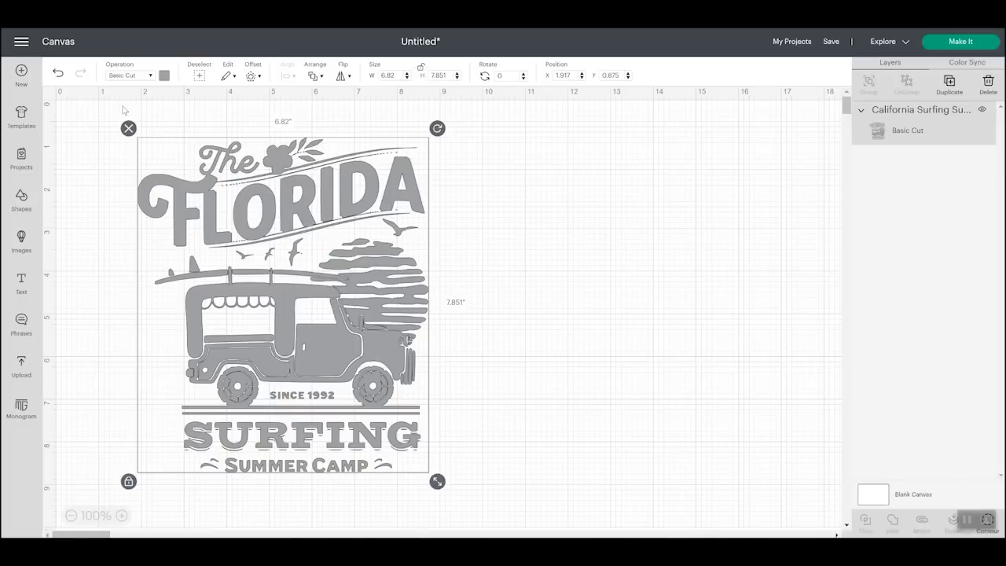
Enlarge the Basic Cut image to about 12.93 by 14.89 in, reposition it on the canvas and inspect its cut shapes
{"action": "left_click_drag", "start_coordinate": [438, 482], "coordinate": [698, 565]}
{"action": "left_click_drag", "start_coordinate": [515, 404], "coordinate": [494, 261]}
{"action": "left_click_drag", "start_coordinate": [499, 330], "coordinate": [496, 252]}
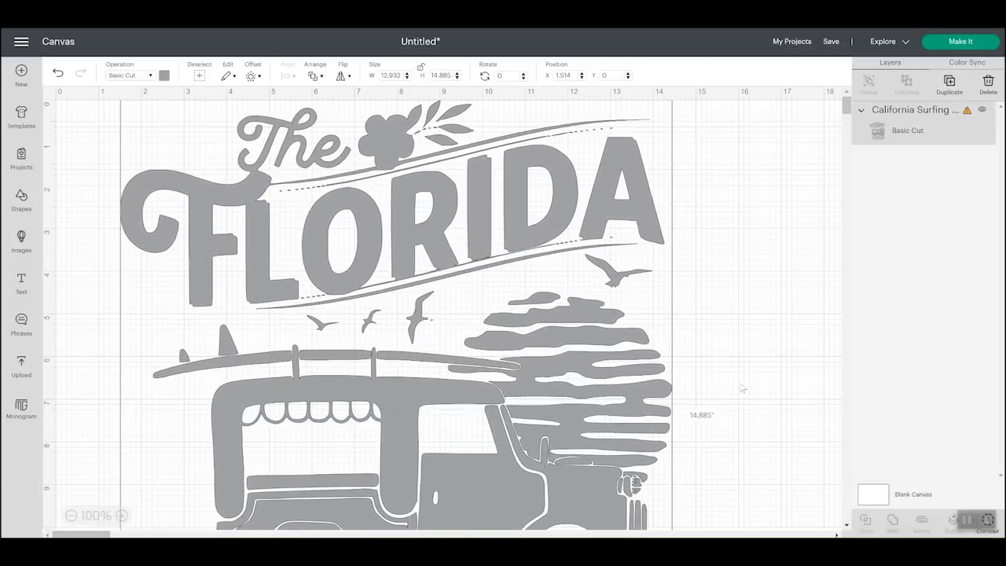
{"action": "scroll", "coordinate": [743, 387], "scroll_direction": "down", "scroll_amount": 5}
{"action": "scroll", "coordinate": [297, 256], "scroll_direction": "down", "scroll_amount": 1}
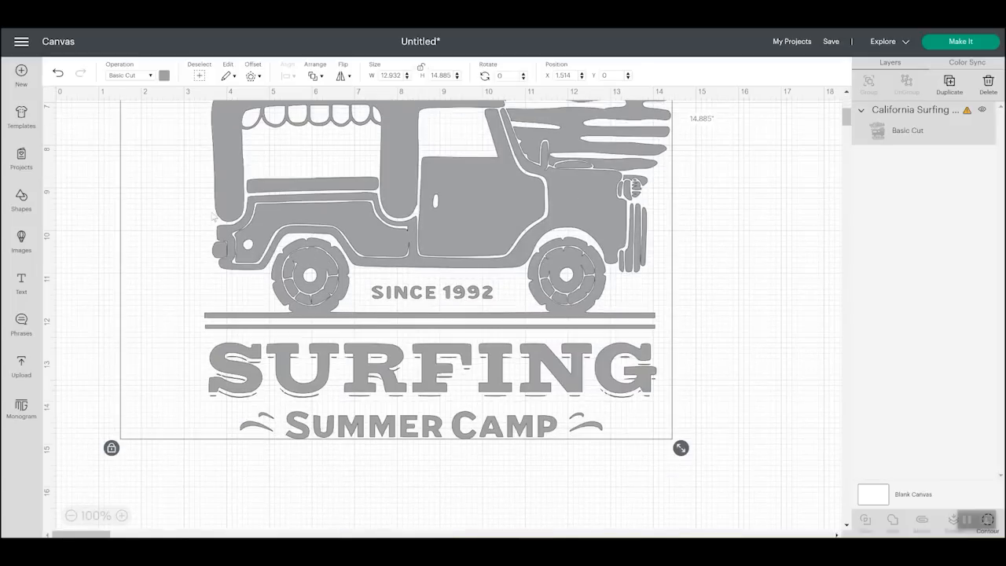
{"action": "scroll", "coordinate": [212, 285], "scroll_direction": "up", "scroll_amount": 5}
{"action": "scroll", "coordinate": [211, 285], "scroll_direction": "up", "scroll_amount": 2}
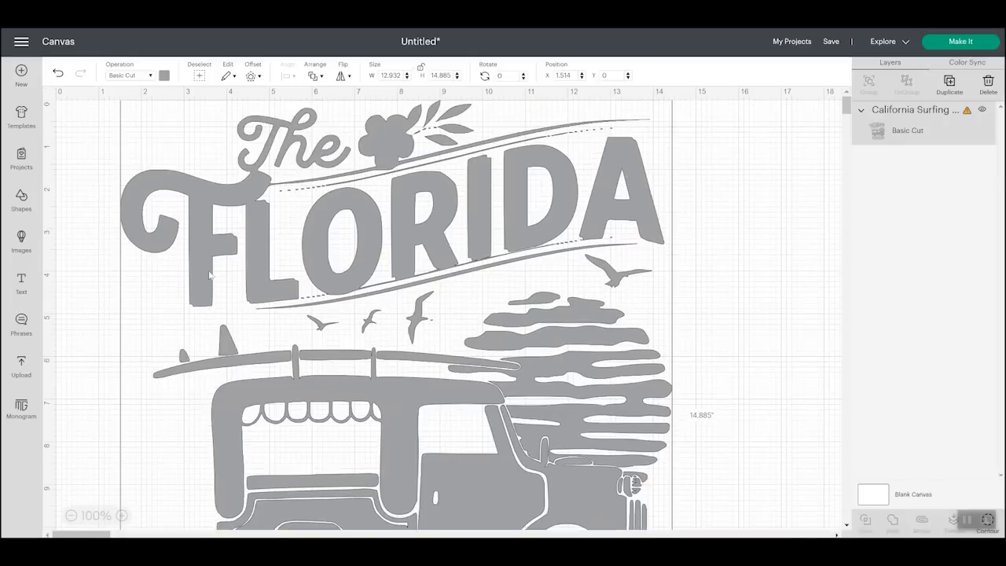
{"action": "left_click_drag", "start_coordinate": [338, 212], "coordinate": [333, 327]}
Add the uploaded Florida Surfing design with the background frame to the canvas and set the whole group's width to 12 in
{"action": "left_click", "coordinate": [106, 210]}
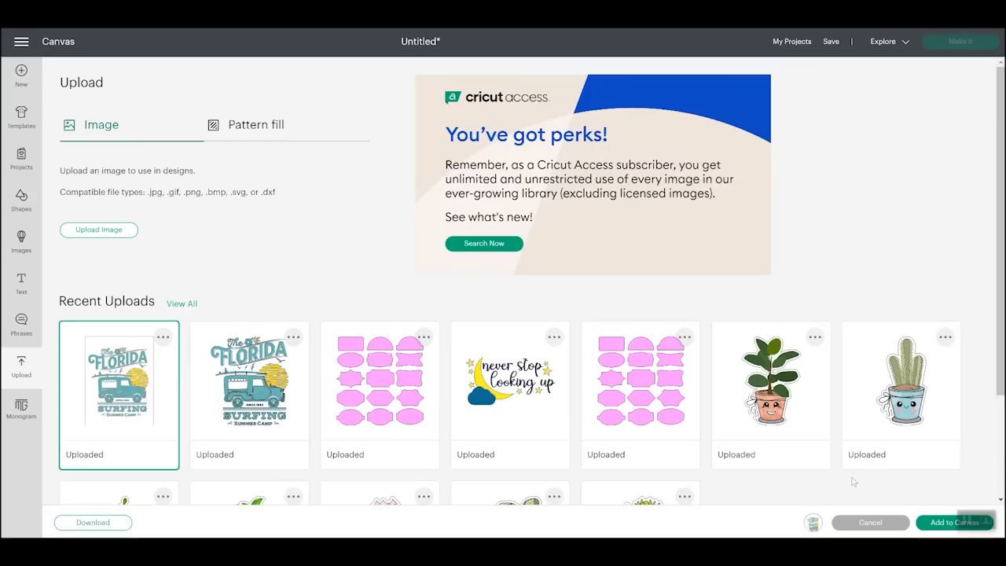
{"action": "left_click", "coordinate": [931, 529]}
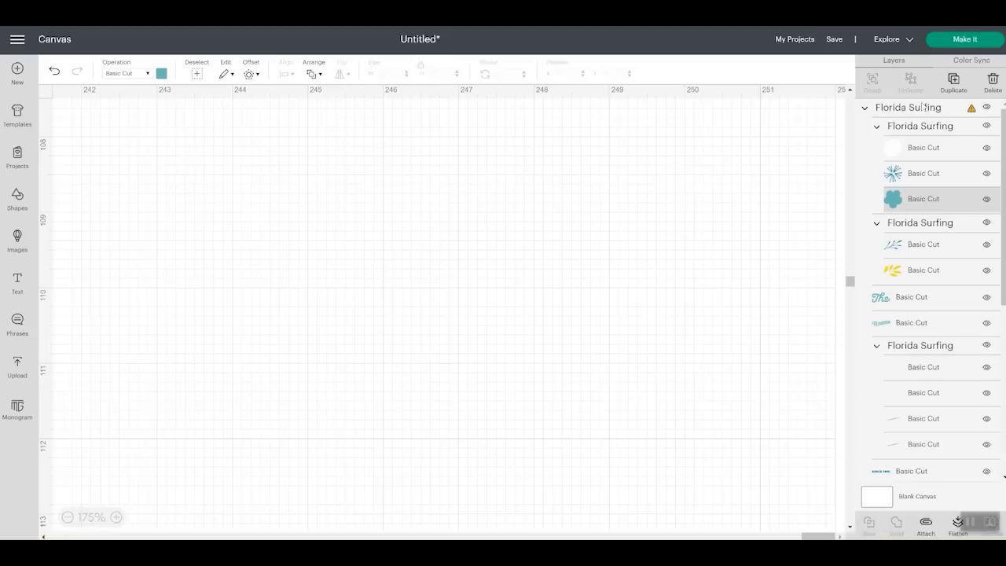
{"action": "left_click", "coordinate": [903, 108]}
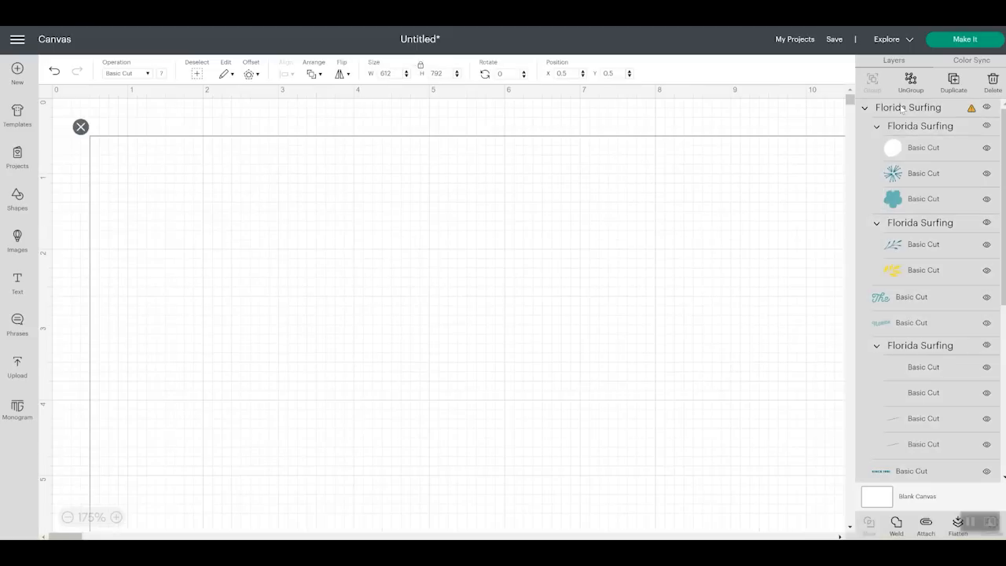
{"action": "left_click", "coordinate": [398, 71]}
{"action": "type", "text": "12"}
{"action": "key", "text": "Return"}
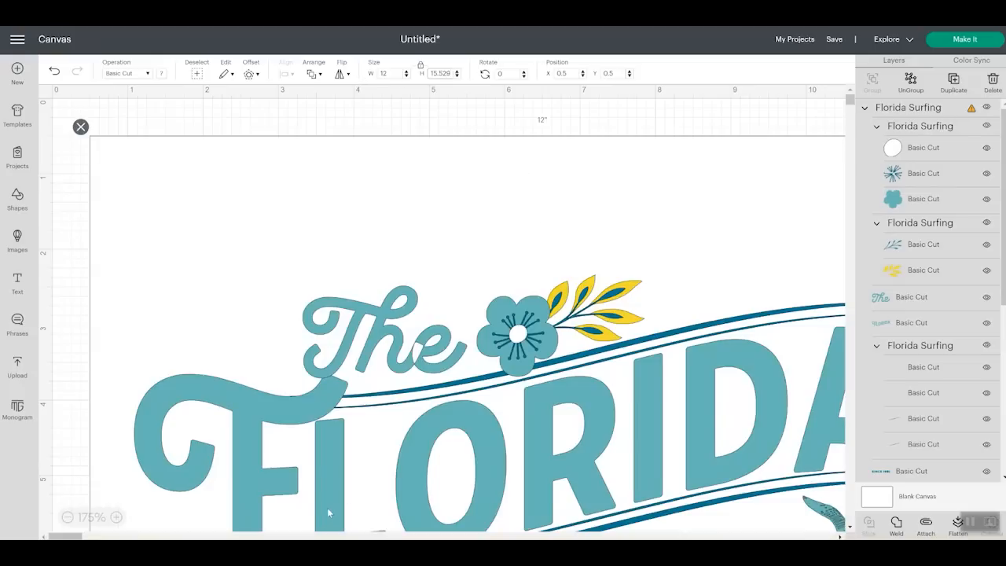
Try to delete the white background behind the grouped Florida Surfing artwork, and undo the deletion
{"action": "left_click", "coordinate": [67, 517]}
{"action": "left_click", "coordinate": [68, 517]}
{"action": "left_click", "coordinate": [68, 518]}
{"action": "left_click", "coordinate": [67, 518]}
{"action": "scroll", "coordinate": [521, 413], "scroll_direction": "down", "scroll_amount": 5}
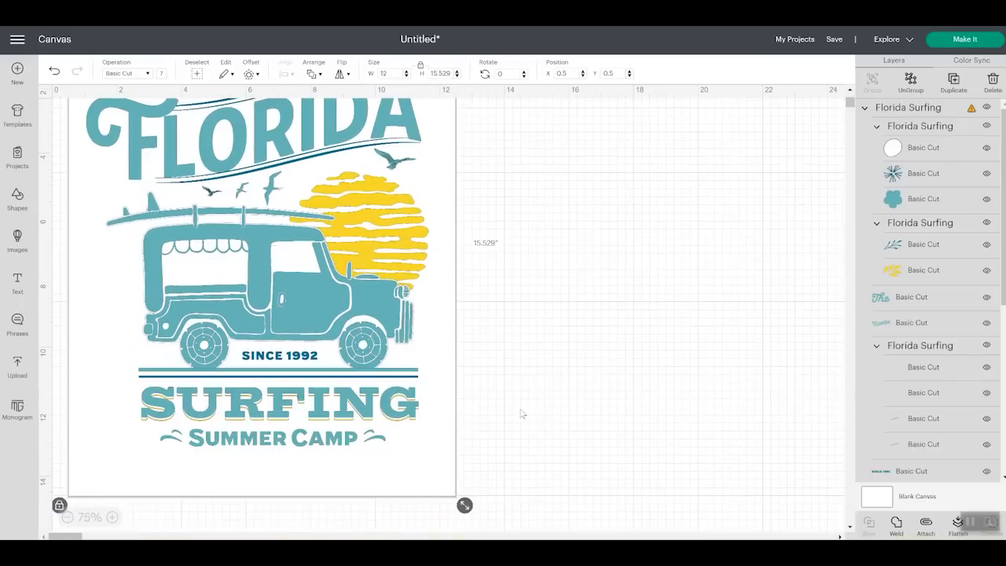
{"action": "left_click", "coordinate": [280, 385]}
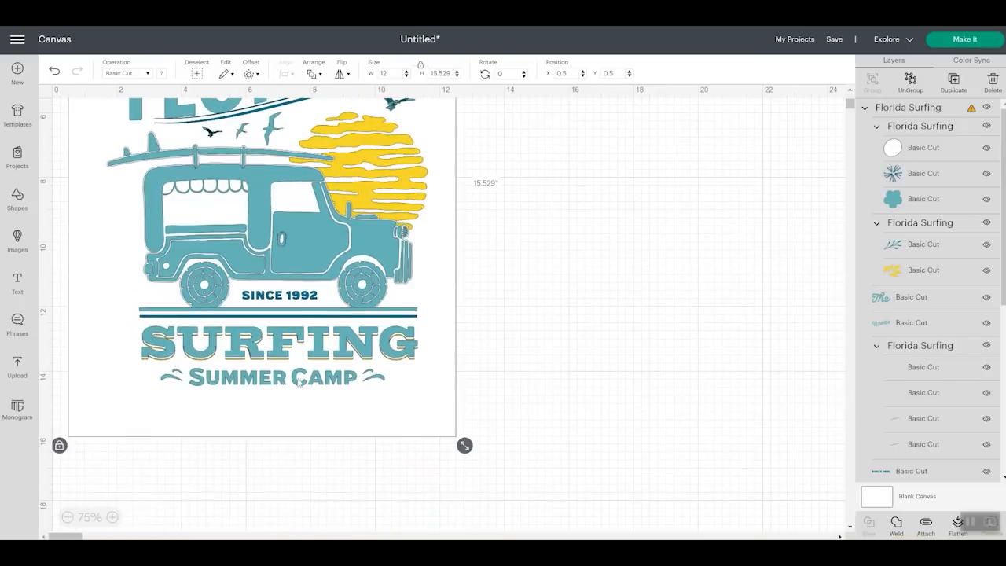
{"action": "key", "text": "Delete"}
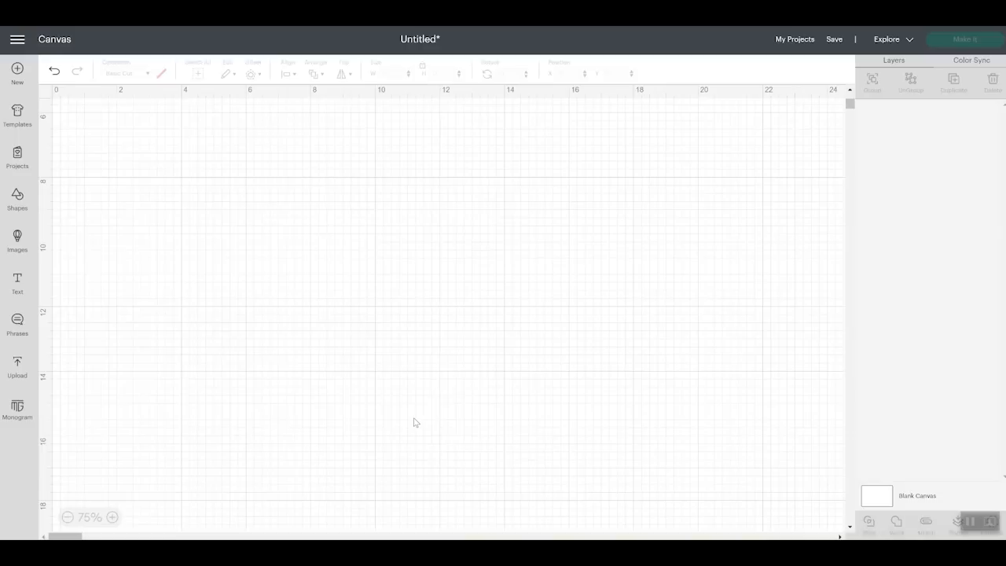
{"action": "key", "text": "ctrl+z"}
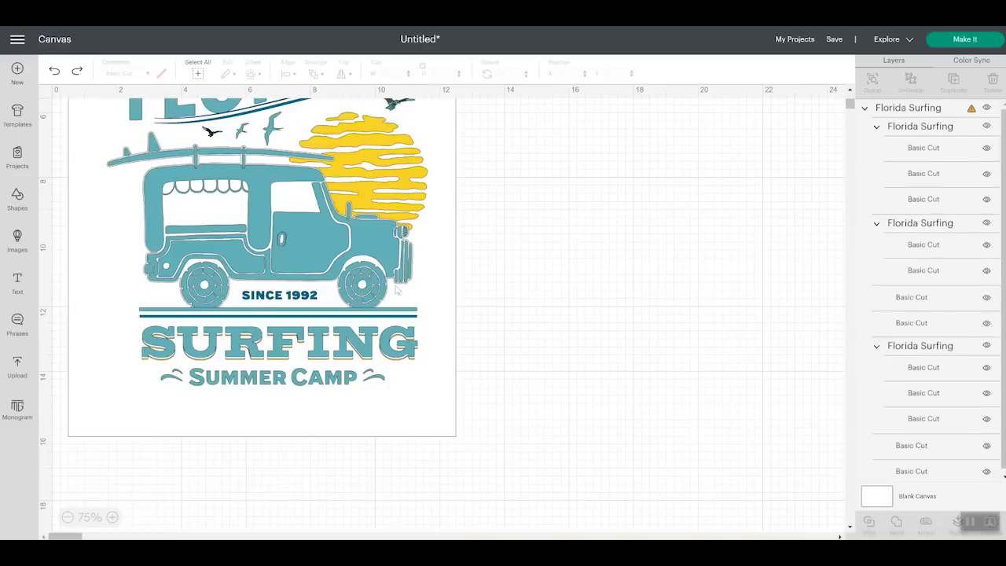
Ungroup the Florida Surfing design and delete its white background rectangle
{"action": "left_click", "coordinate": [373, 191]}
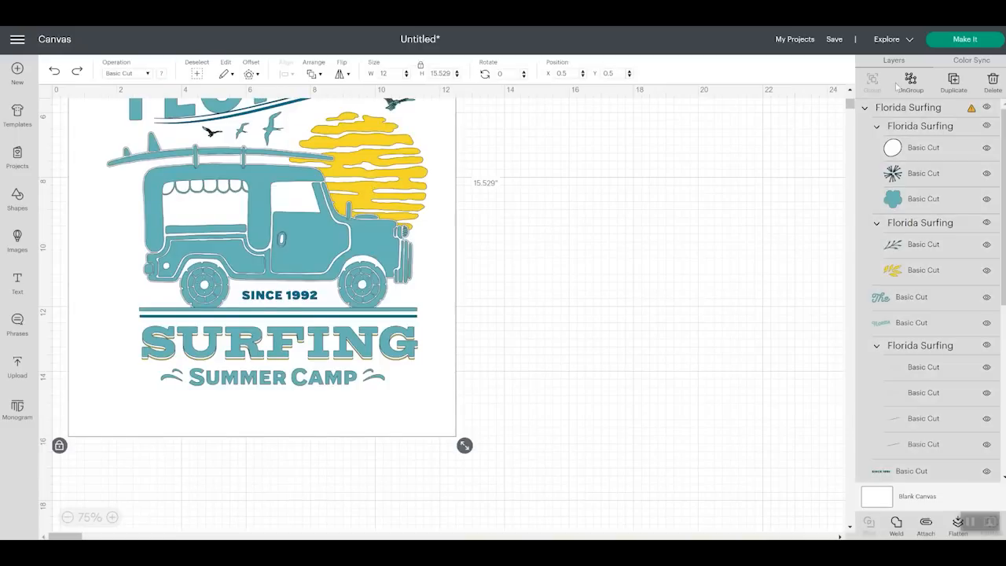
{"action": "left_click", "coordinate": [912, 84]}
{"action": "left_click", "coordinate": [580, 270]}
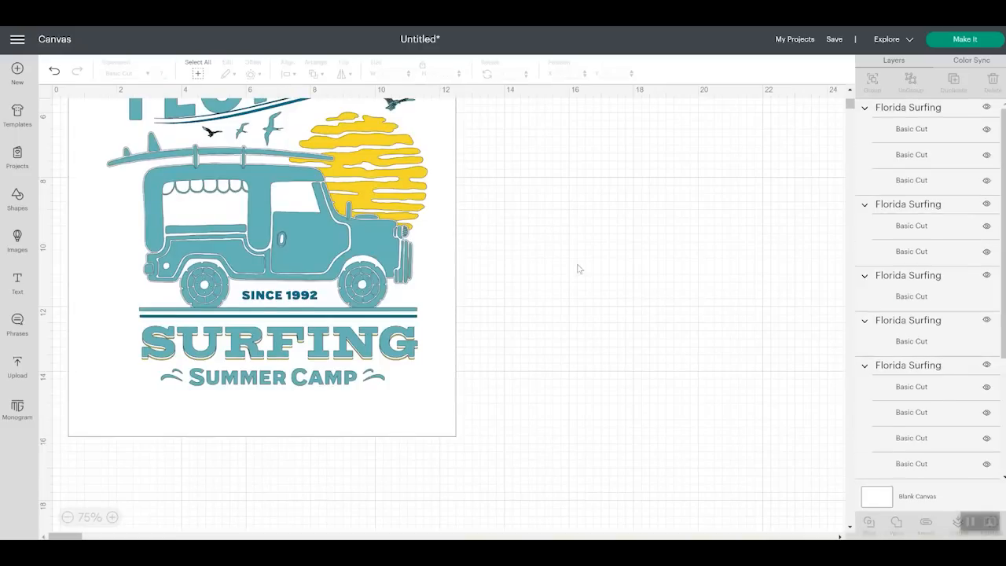
{"action": "left_click", "coordinate": [417, 429]}
{"action": "key", "text": "Delete"}
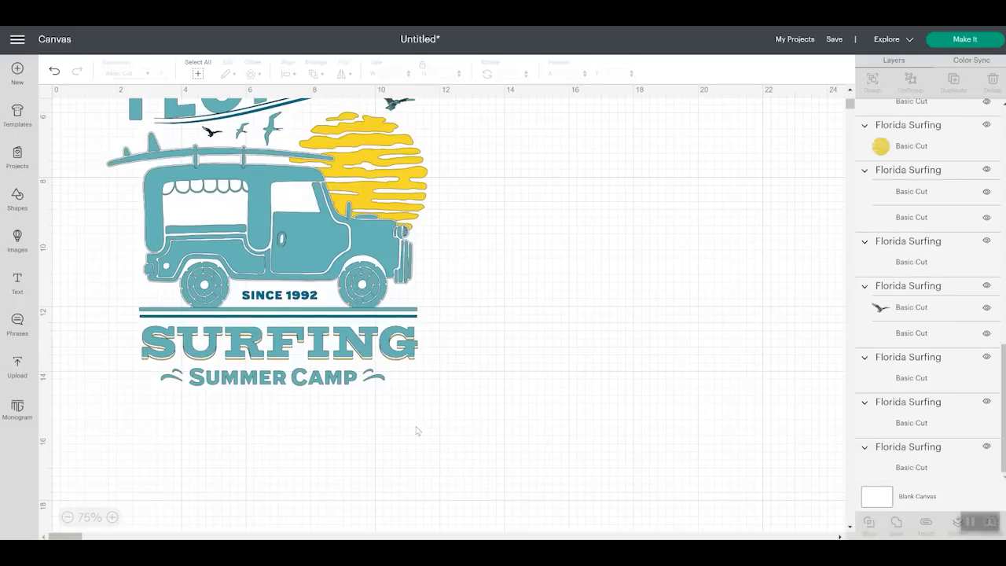
Inspect the separate layers of the SUMMER CAMP lettering, the SURFING lettering and its yellow shadow
{"action": "scroll", "coordinate": [463, 408], "scroll_direction": "up", "scroll_amount": 2}
{"action": "left_click", "coordinate": [334, 437]}
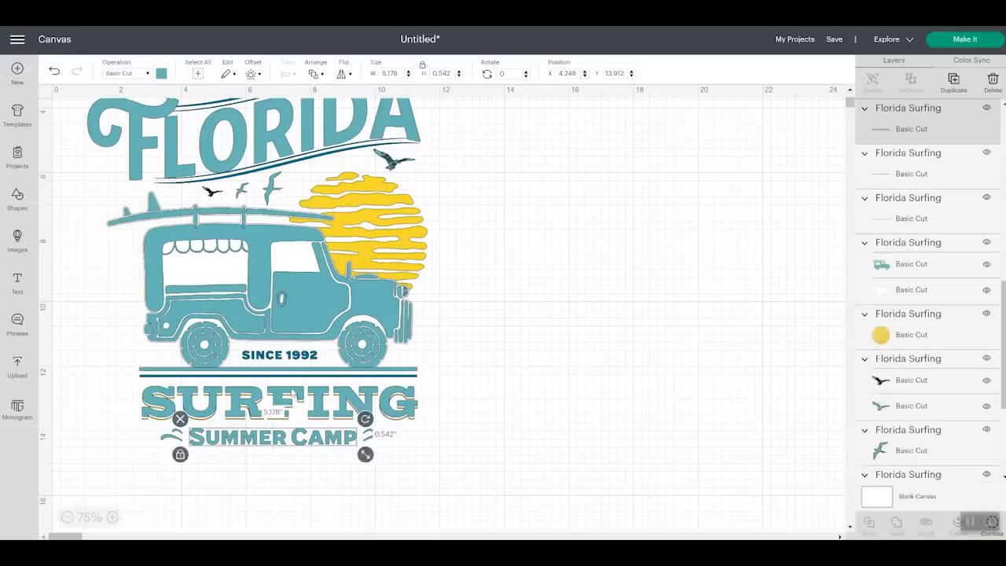
{"action": "left_click", "coordinate": [292, 396]}
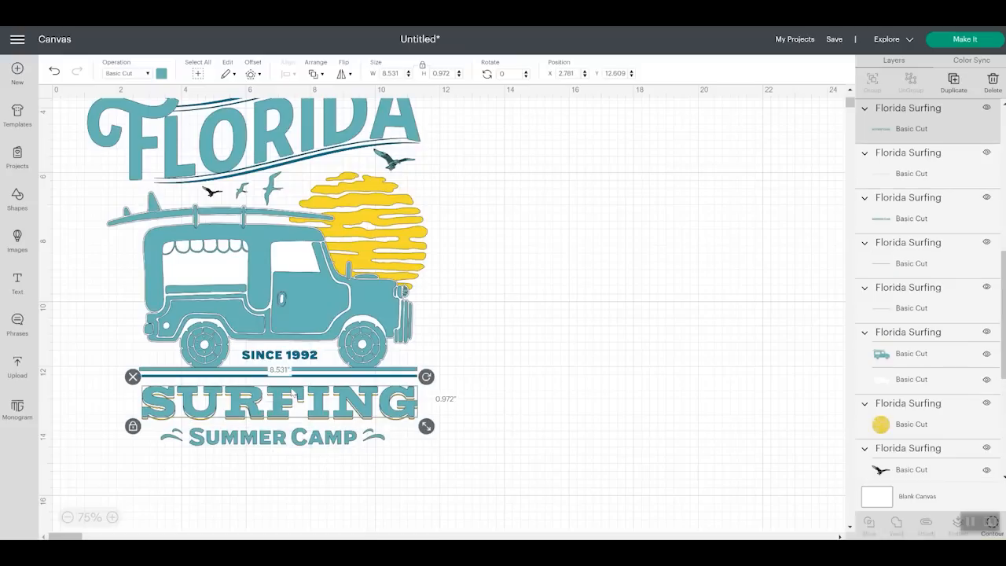
{"action": "left_click", "coordinate": [891, 174]}
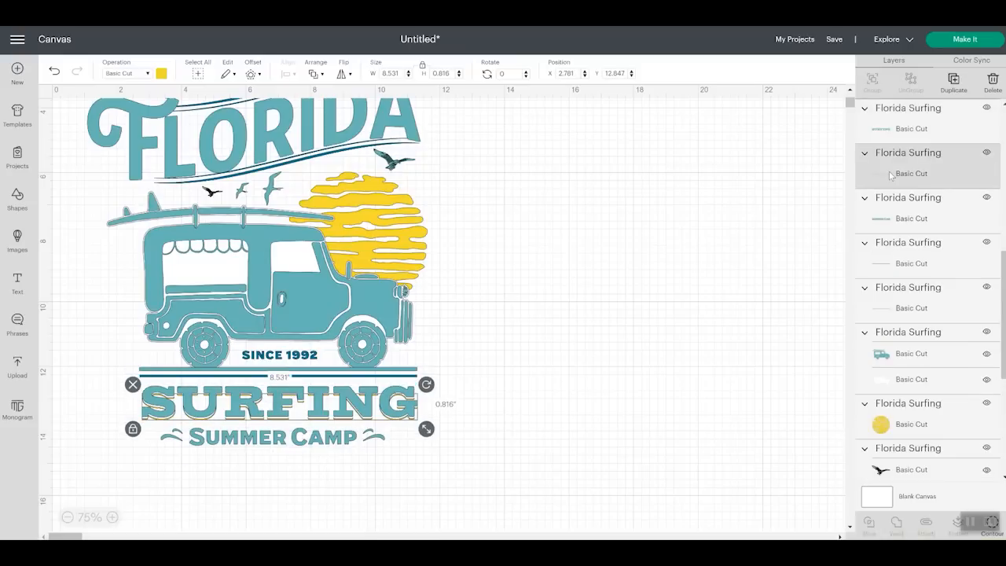
Inspect the van's teal and white layers, the FLORIDA lettering and the layers of the small birds
{"action": "left_click", "coordinate": [283, 321]}
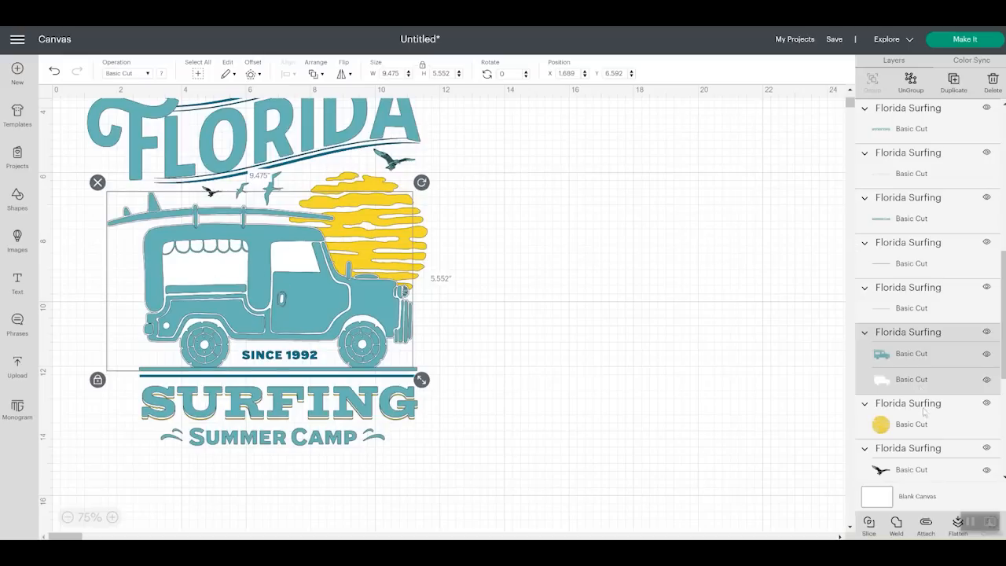
{"action": "left_click", "coordinate": [906, 384]}
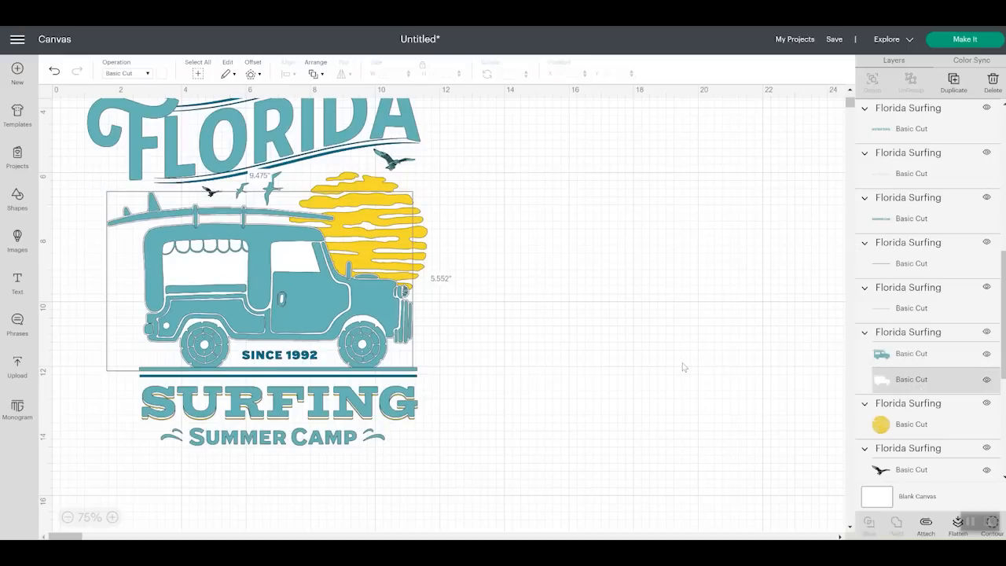
{"action": "scroll", "coordinate": [494, 354], "scroll_direction": "up", "scroll_amount": 3}
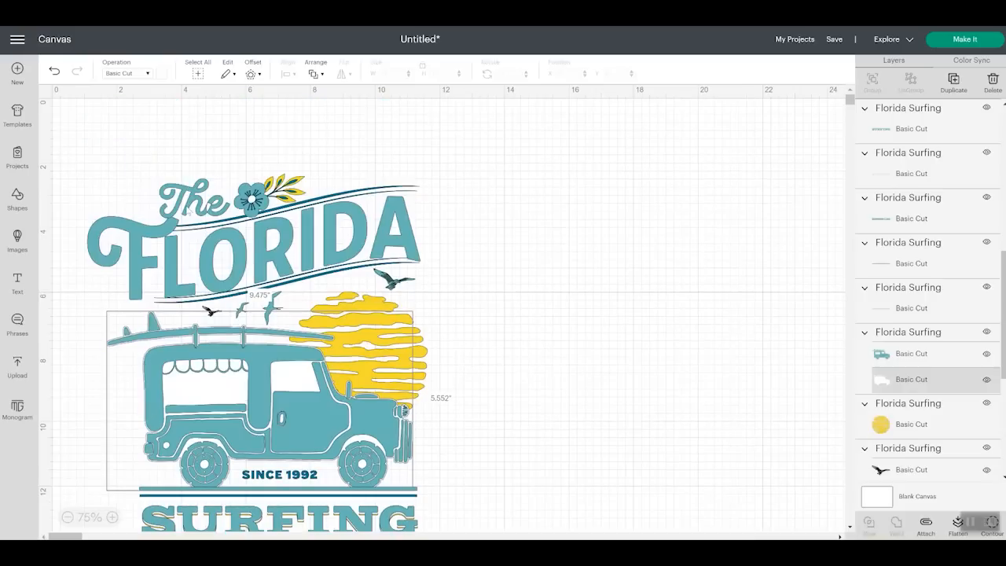
{"action": "left_click", "coordinate": [397, 287]}
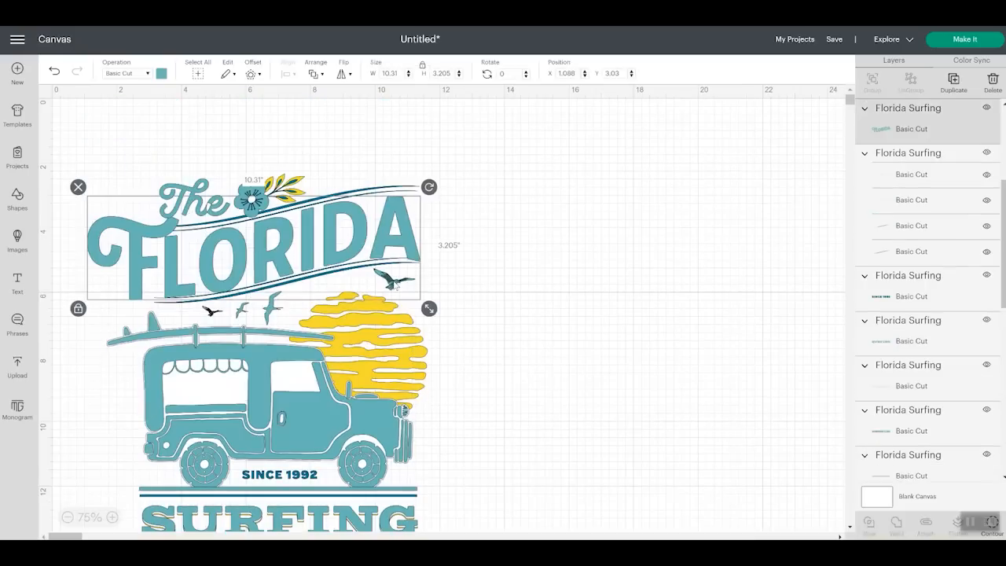
{"action": "scroll", "coordinate": [904, 213], "scroll_direction": "down", "scroll_amount": 5}
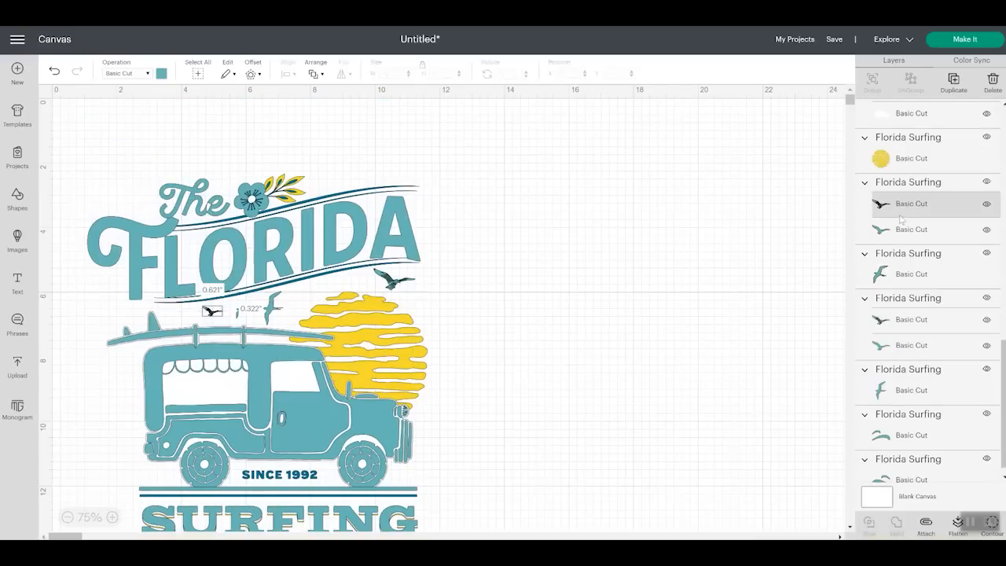
Delete the dark layers of the small leftmost bird and the bird below the final A of FLORIDA, keeping their teal layers
{"action": "left_click", "coordinate": [902, 230]}
{"action": "left_click", "coordinate": [910, 206]}
{"action": "key", "text": "Delete"}
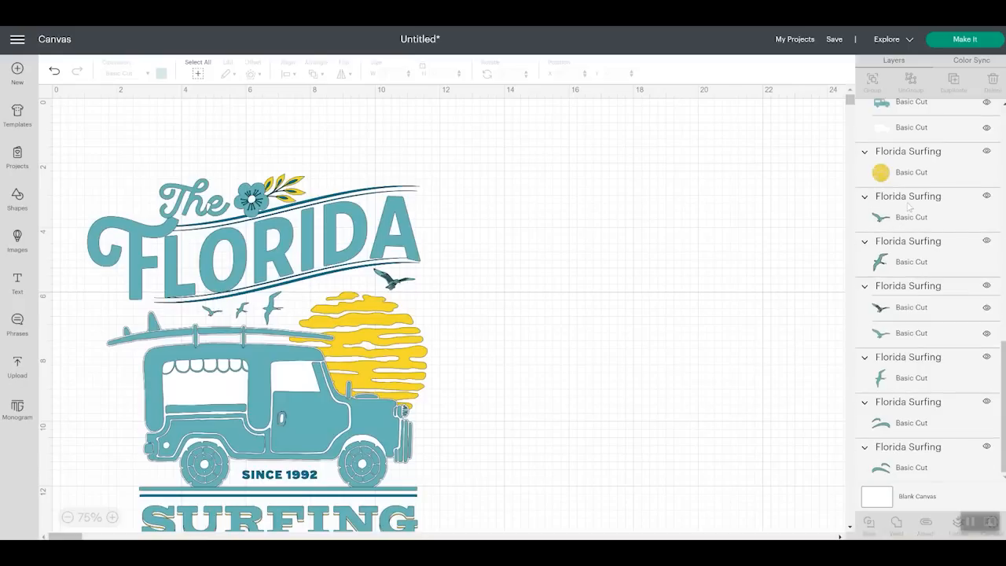
{"action": "left_click", "coordinate": [902, 309]}
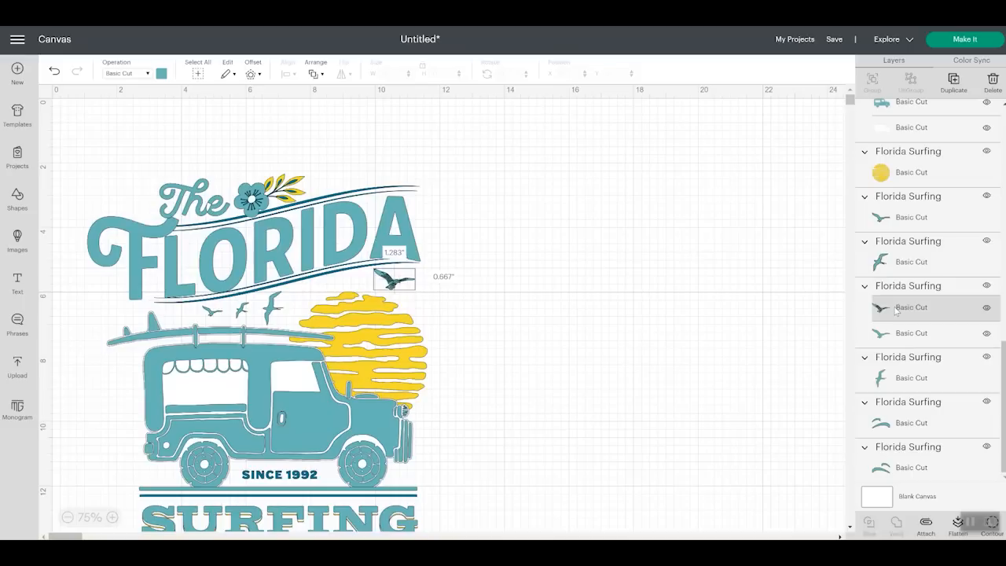
{"action": "key", "text": "Delete"}
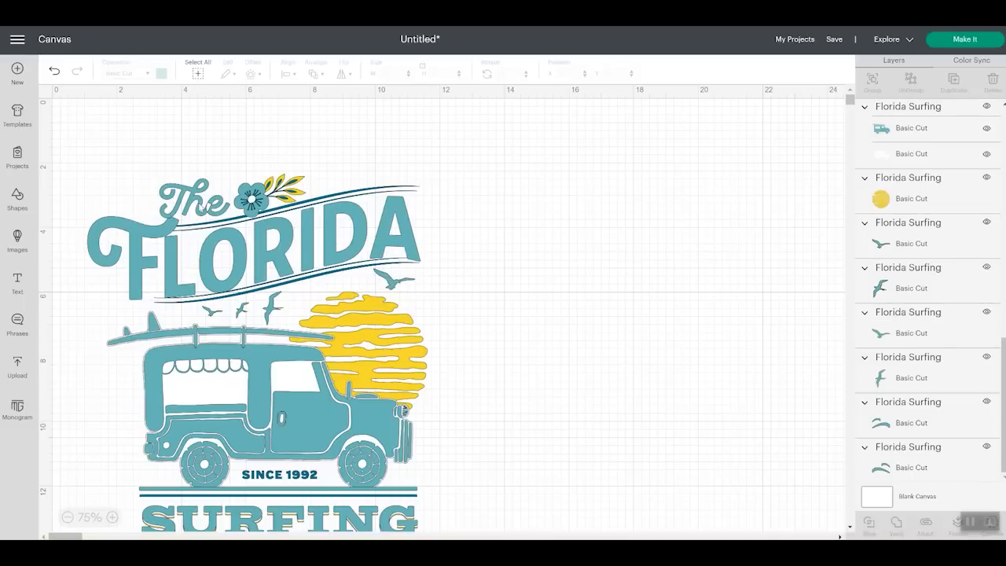
Make a copy of the "The" lettering and place it directly above the original
{"action": "left_click", "coordinate": [204, 209]}
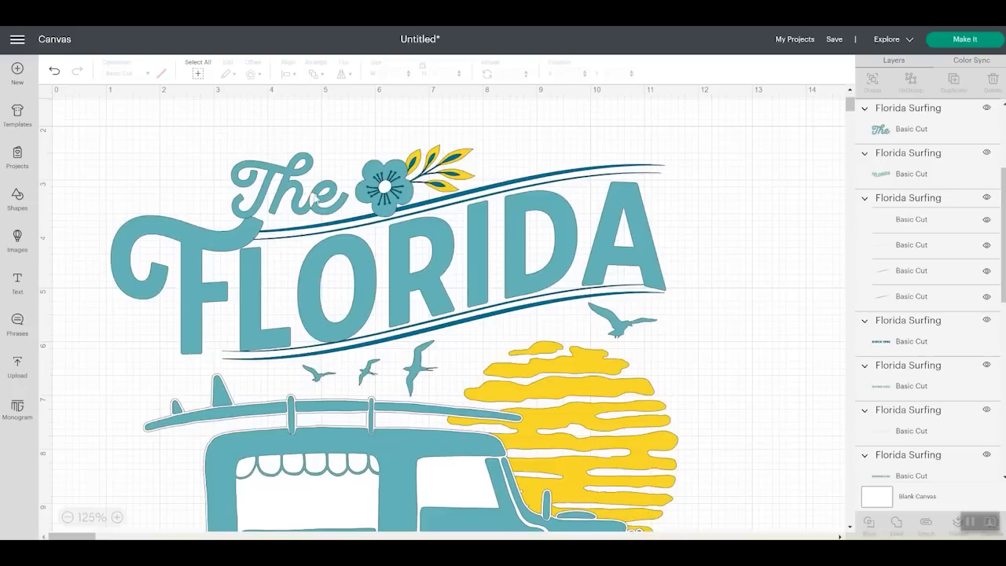
{"action": "left_click", "coordinate": [315, 199]}
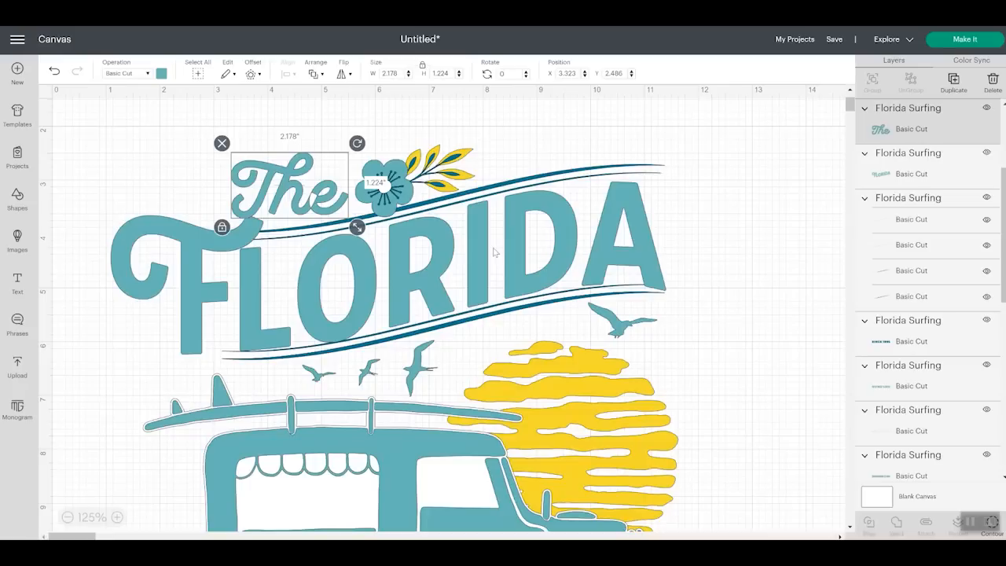
{"action": "scroll", "coordinate": [714, 303], "scroll_direction": "down", "scroll_amount": 2}
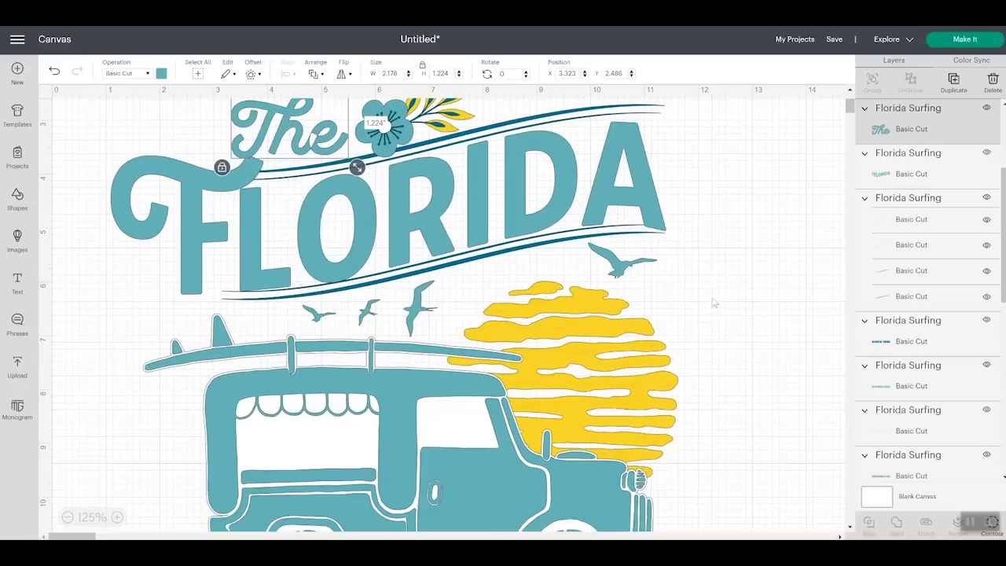
{"action": "scroll", "coordinate": [714, 303], "scroll_direction": "down", "scroll_amount": 4}
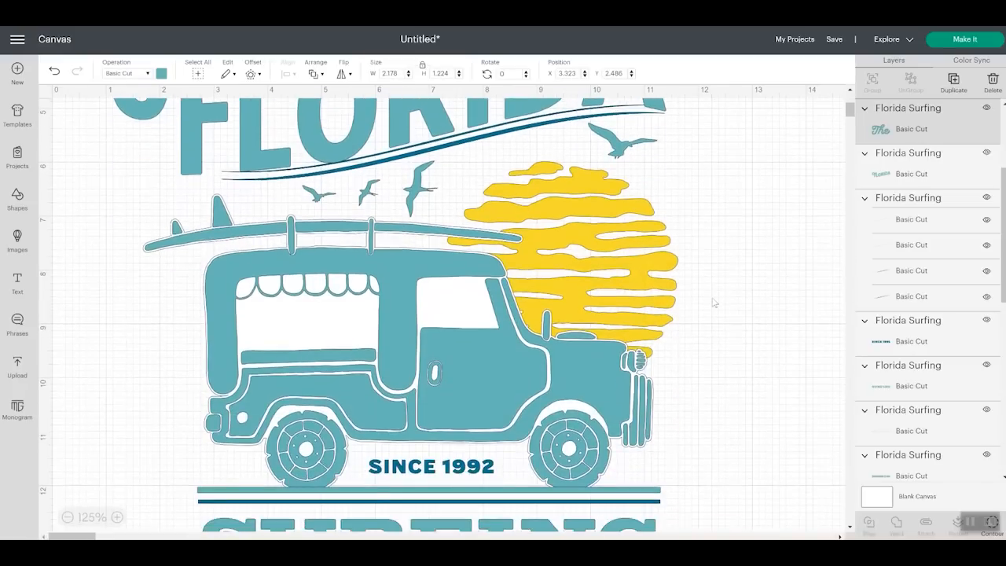
{"action": "scroll", "coordinate": [713, 302], "scroll_direction": "down", "scroll_amount": 2}
{"action": "scroll", "coordinate": [714, 303], "scroll_direction": "up", "scroll_amount": 11}
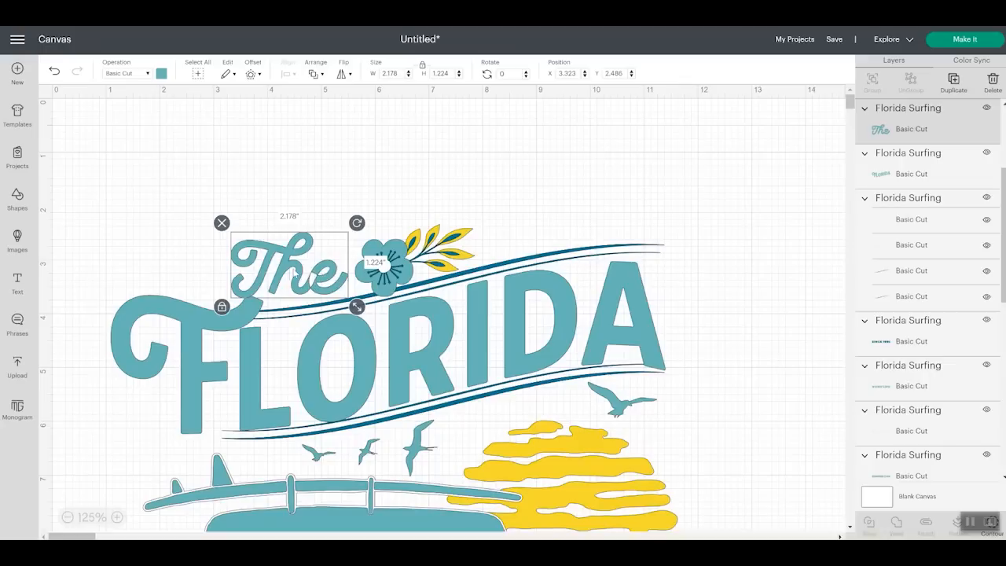
{"action": "key", "text": "ctrl+v"}
{"action": "left_click_drag", "start_coordinate": [157, 163], "coordinate": [322, 206]}
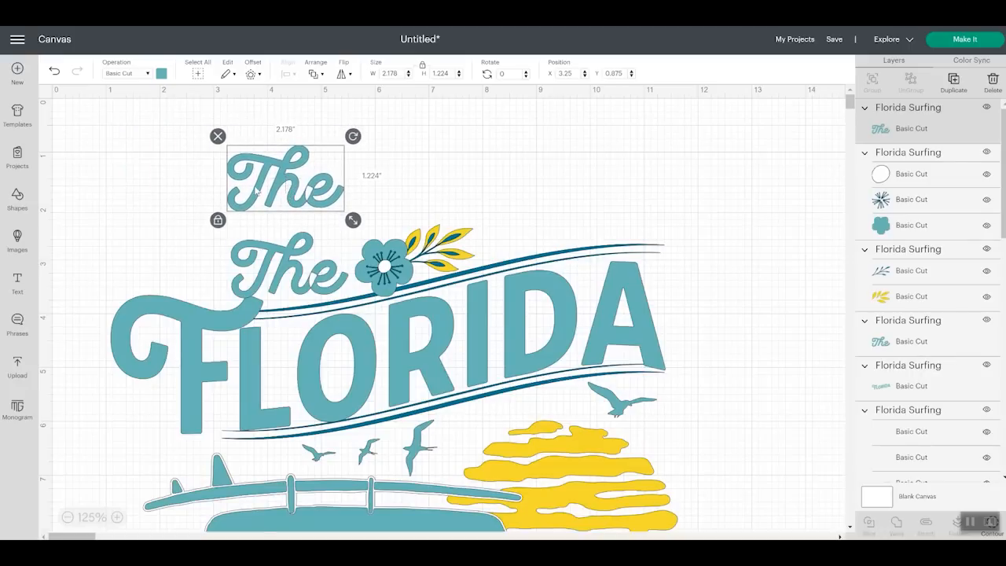
Move the separate letter "e" up so it overlaps the end of the "Th" lettering and completes the word
{"action": "left_click_drag", "start_coordinate": [261, 262], "coordinate": [166, 226]}
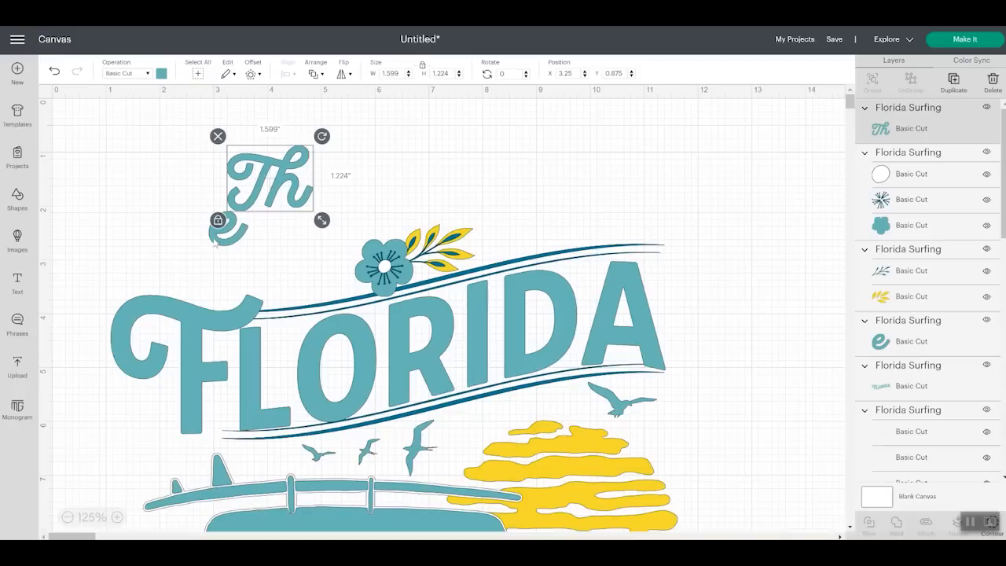
{"action": "left_click_drag", "start_coordinate": [220, 243], "coordinate": [321, 201]}
{"action": "left_click", "coordinate": [428, 192]}
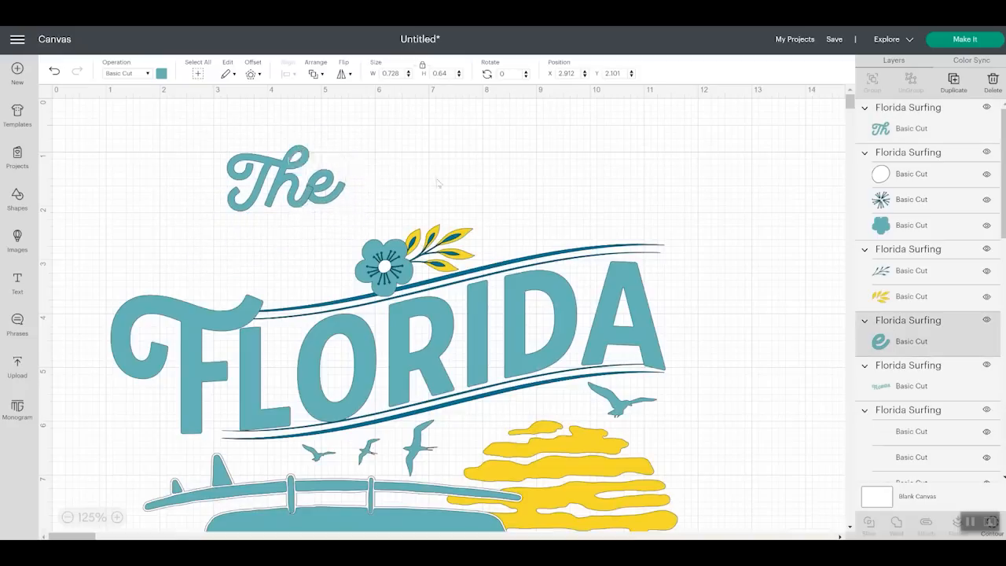
{"action": "left_click", "coordinate": [337, 203]}
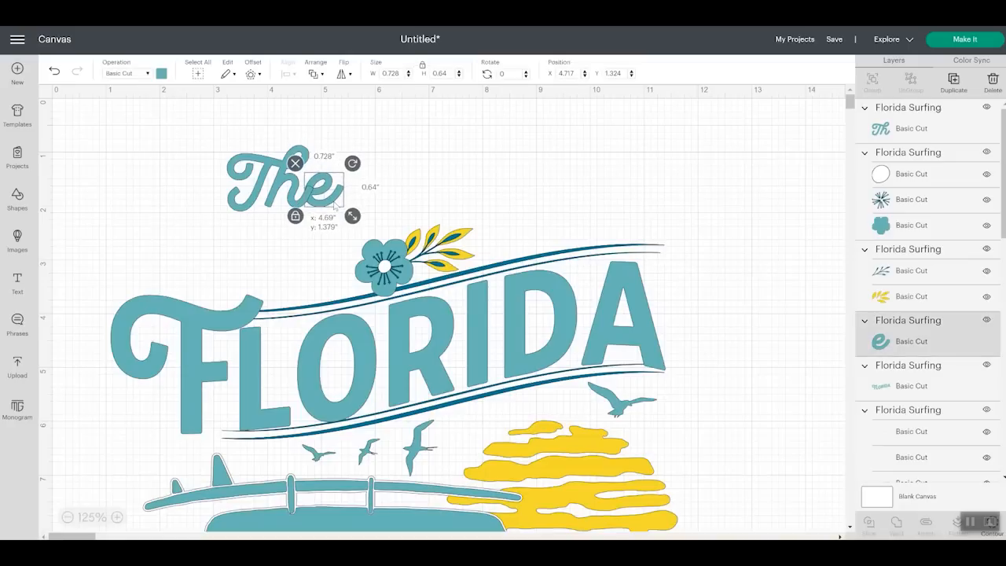
Weld the "Th" and "e" pieces together and move the welded word back above FLORIDA beside the flower
{"action": "left_click", "coordinate": [400, 210]}
{"action": "left_click_drag", "start_coordinate": [400, 210], "coordinate": [195, 151]}
{"action": "left_click", "coordinate": [897, 525]}
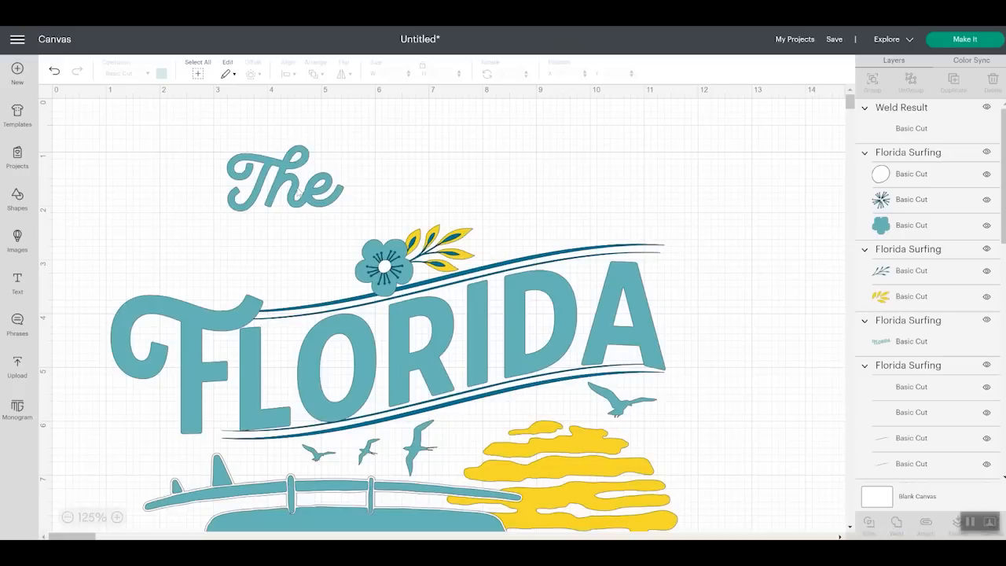
{"action": "left_click_drag", "start_coordinate": [303, 200], "coordinate": [313, 285]}
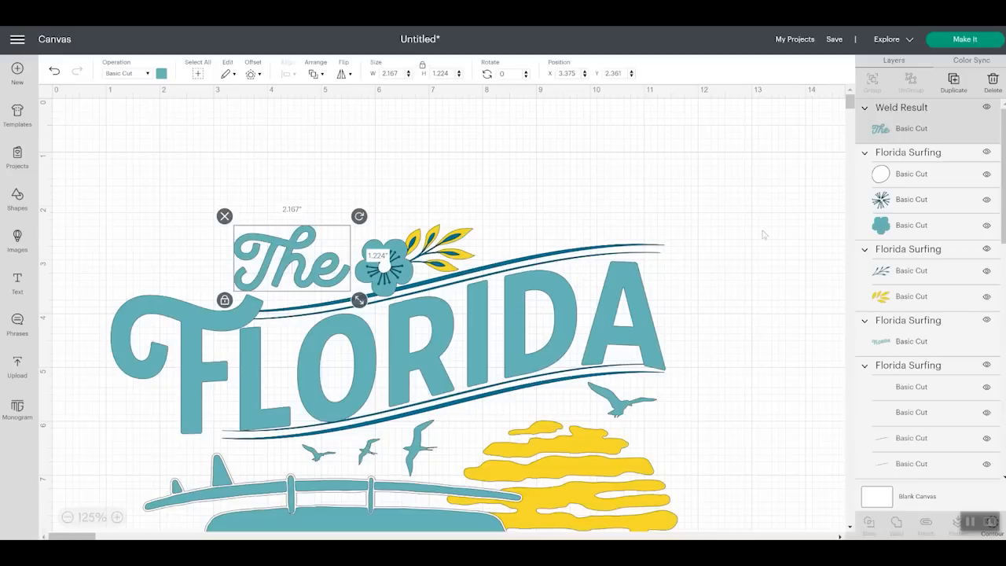
{"action": "scroll", "coordinate": [747, 287], "scroll_direction": "down", "scroll_amount": 5}
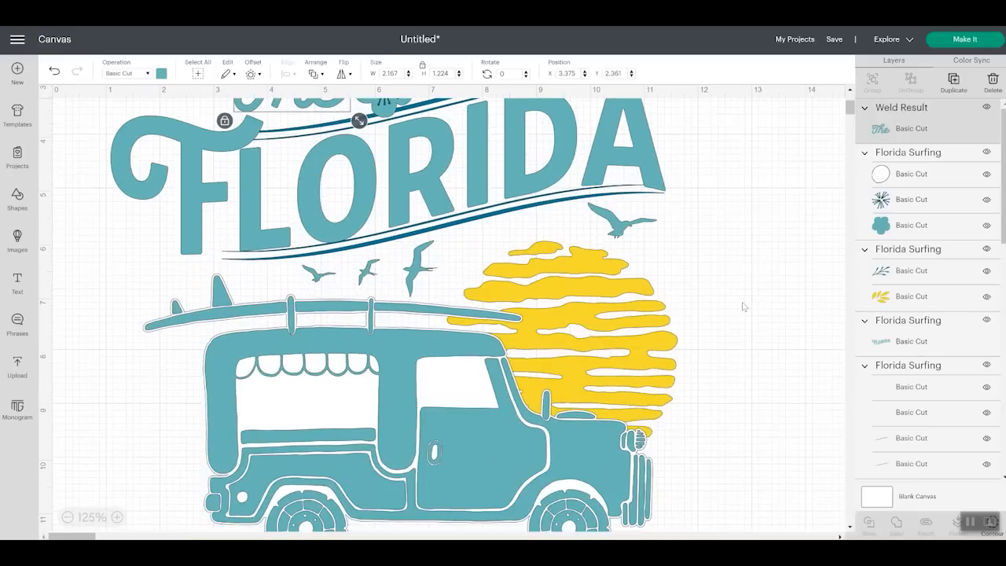
{"action": "scroll", "coordinate": [744, 307], "scroll_direction": "down", "scroll_amount": 5}
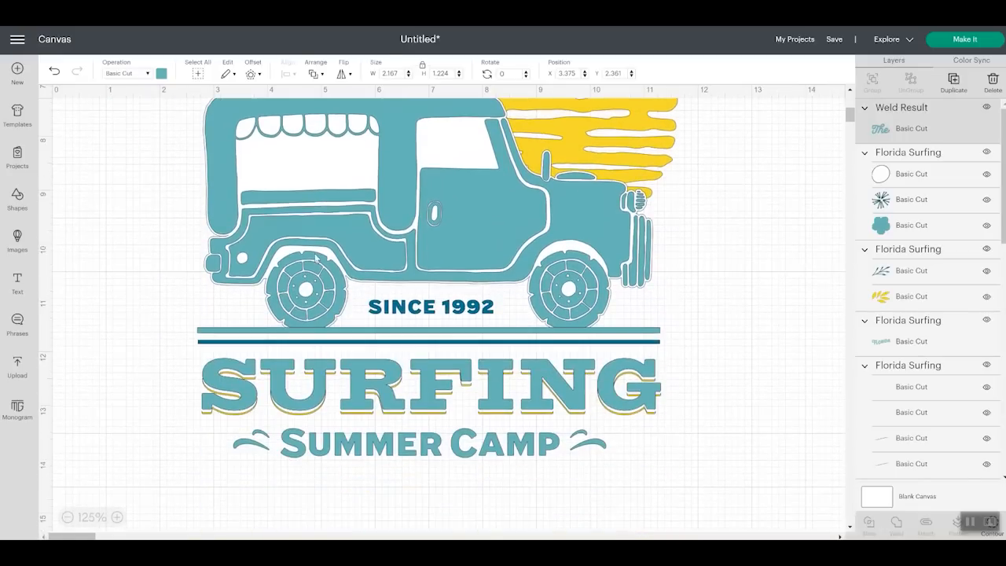